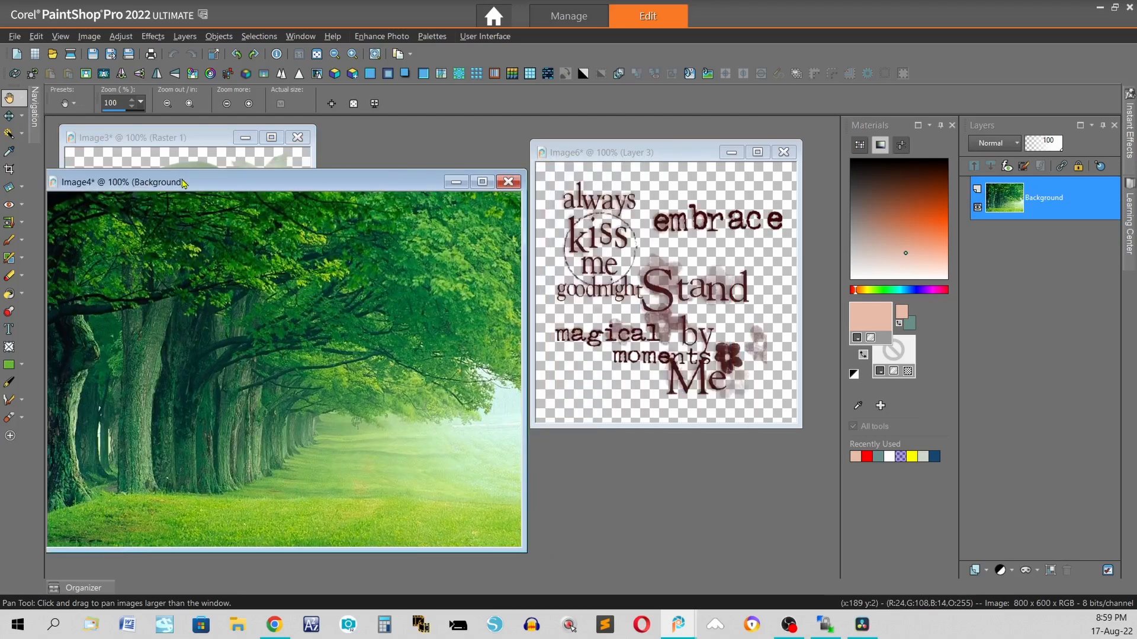
Set the foreground material to the solid pale green colour #c0ccbb
click(619, 157)
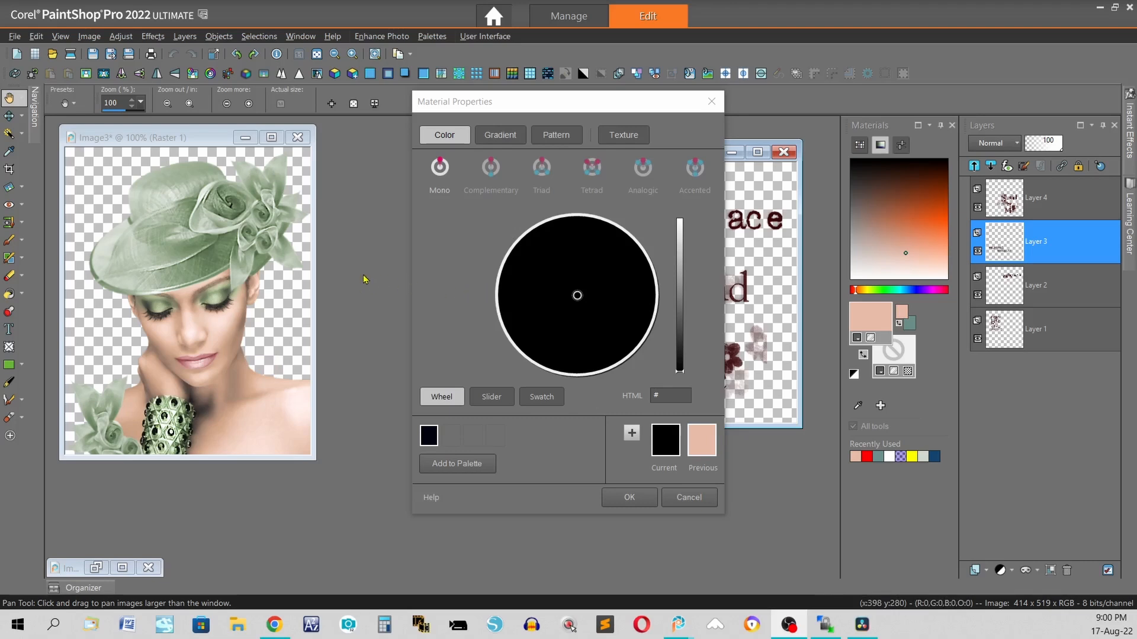
click(667, 395)
text(#)
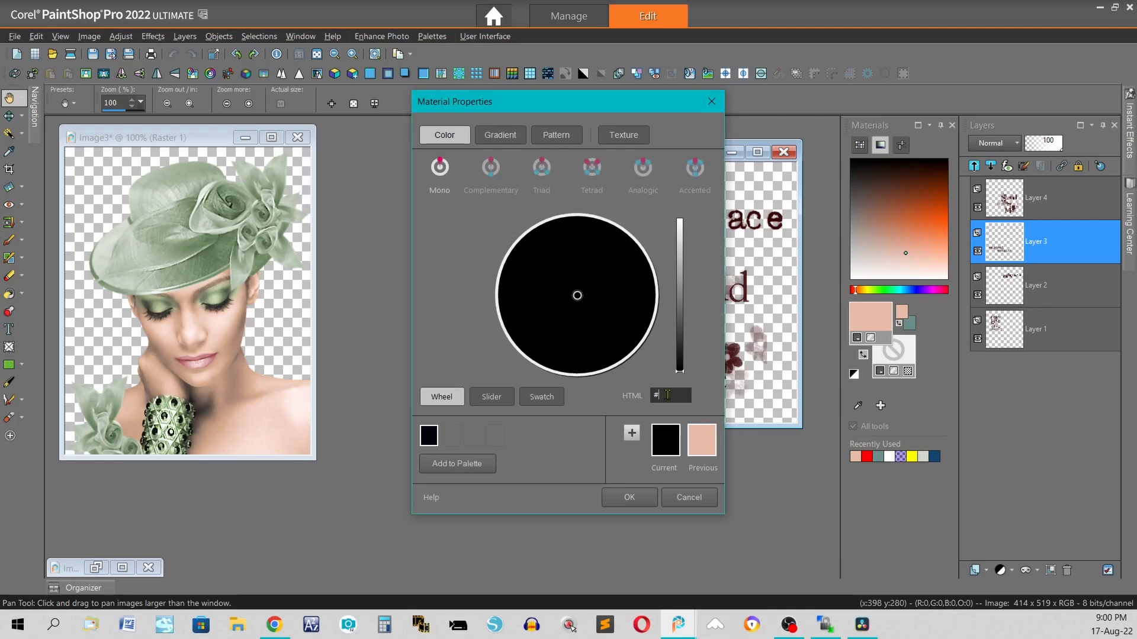
text(c0)
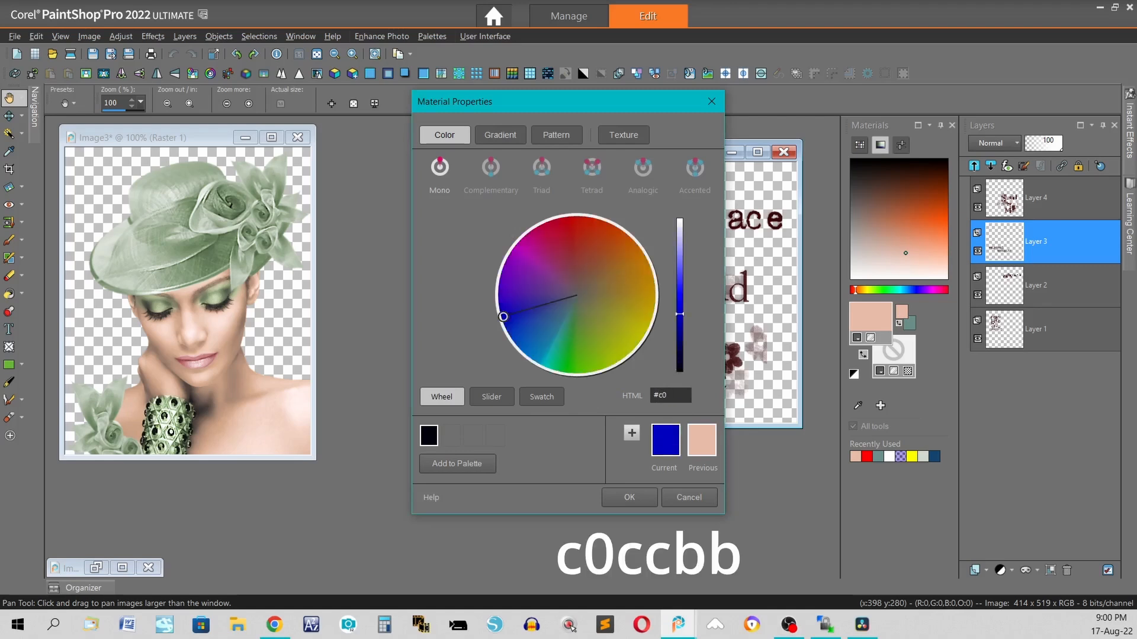
text(ccbb)
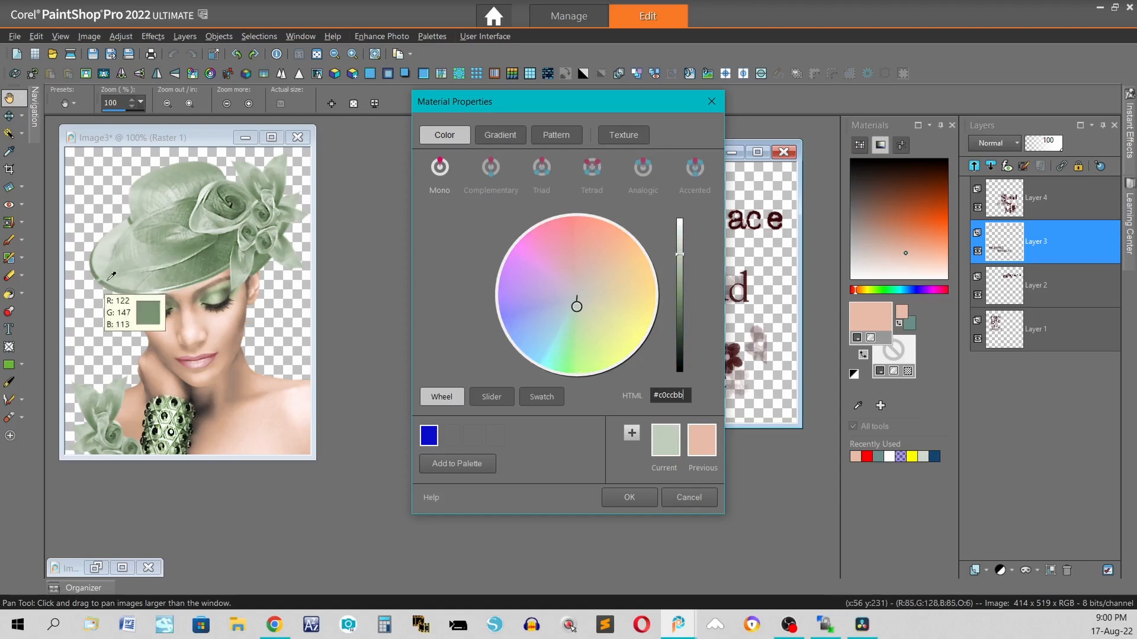
click(628, 499)
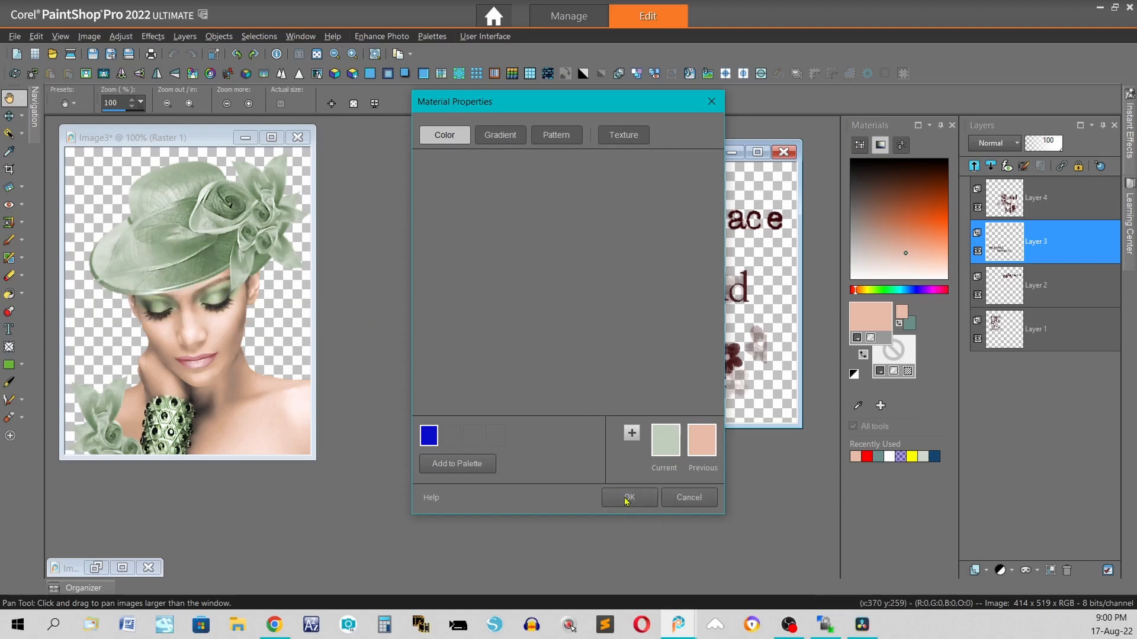
Set the background material to the solid dark green colour #657d5a
click(880, 375)
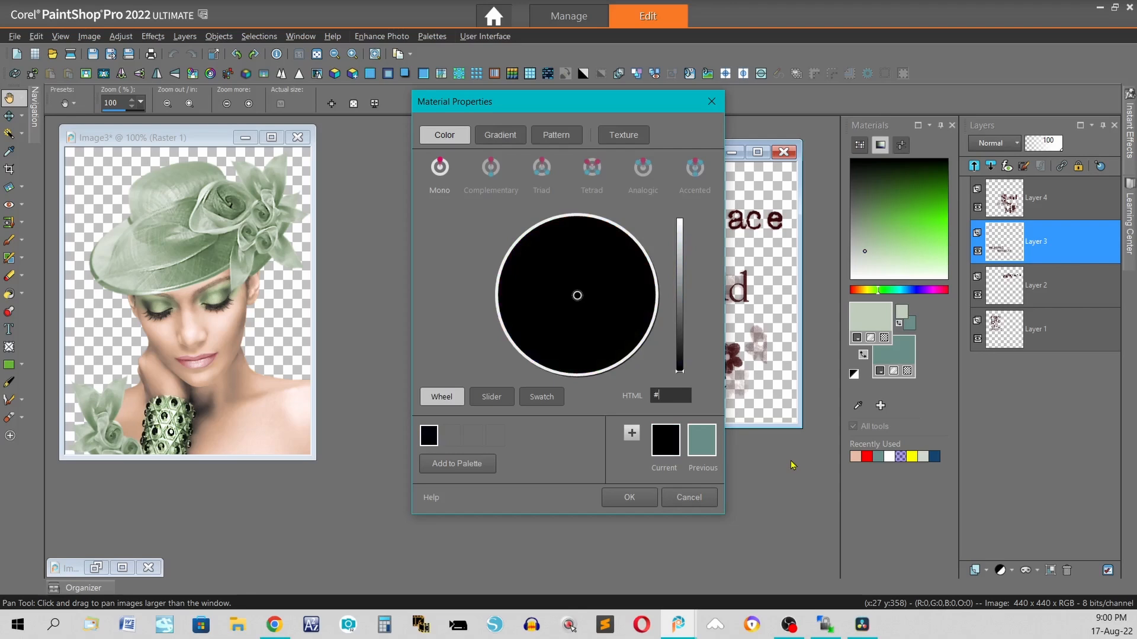
text(65)
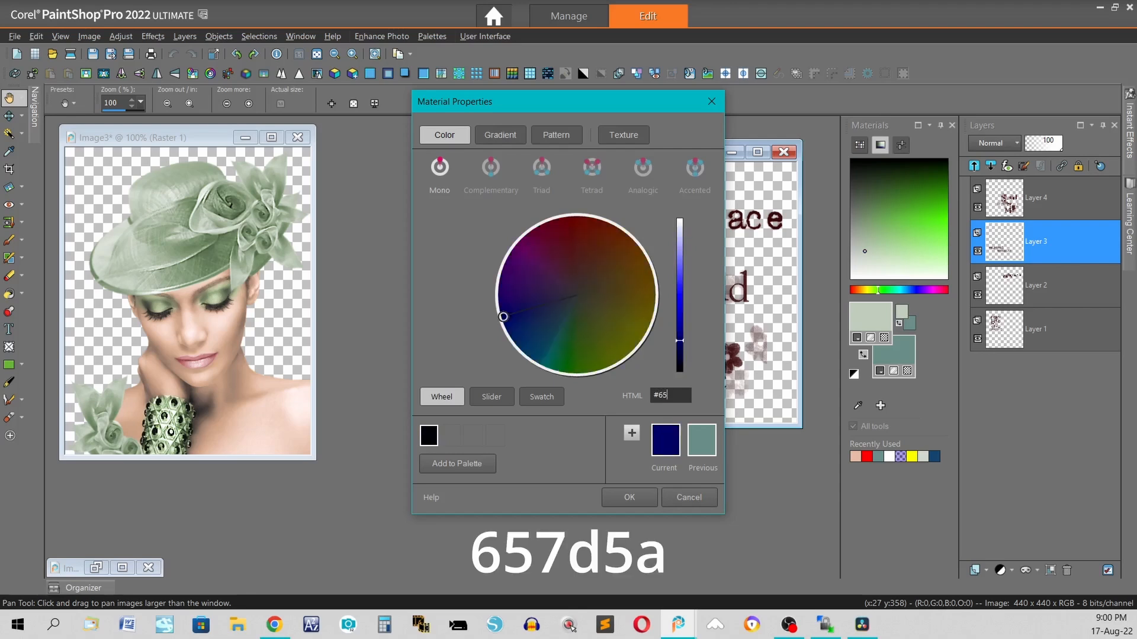
text(7d)
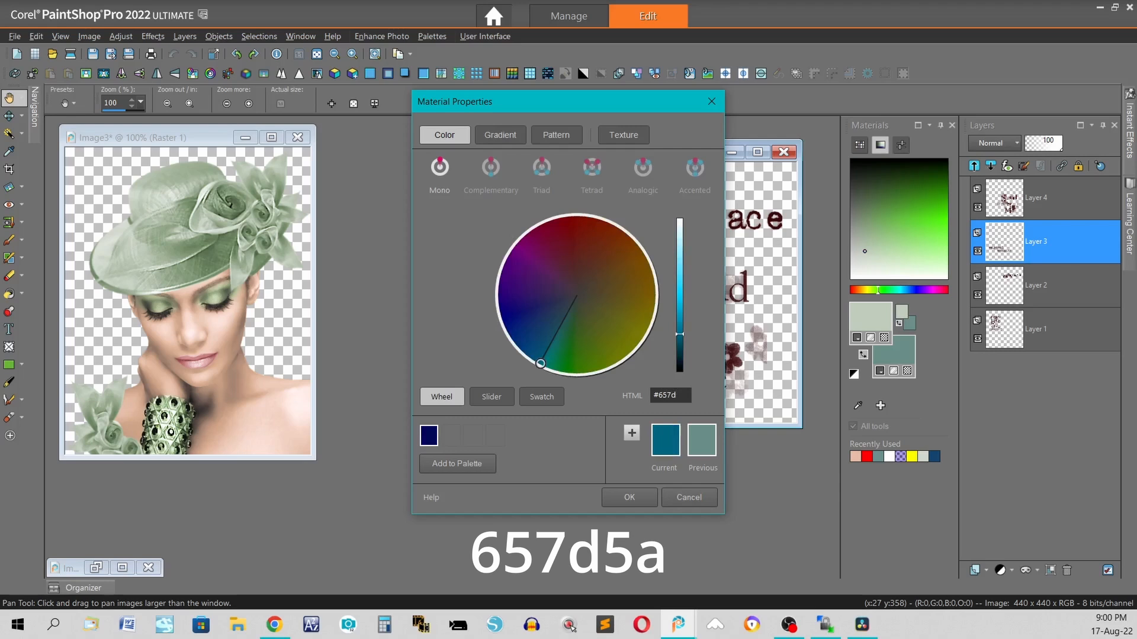
text(5)
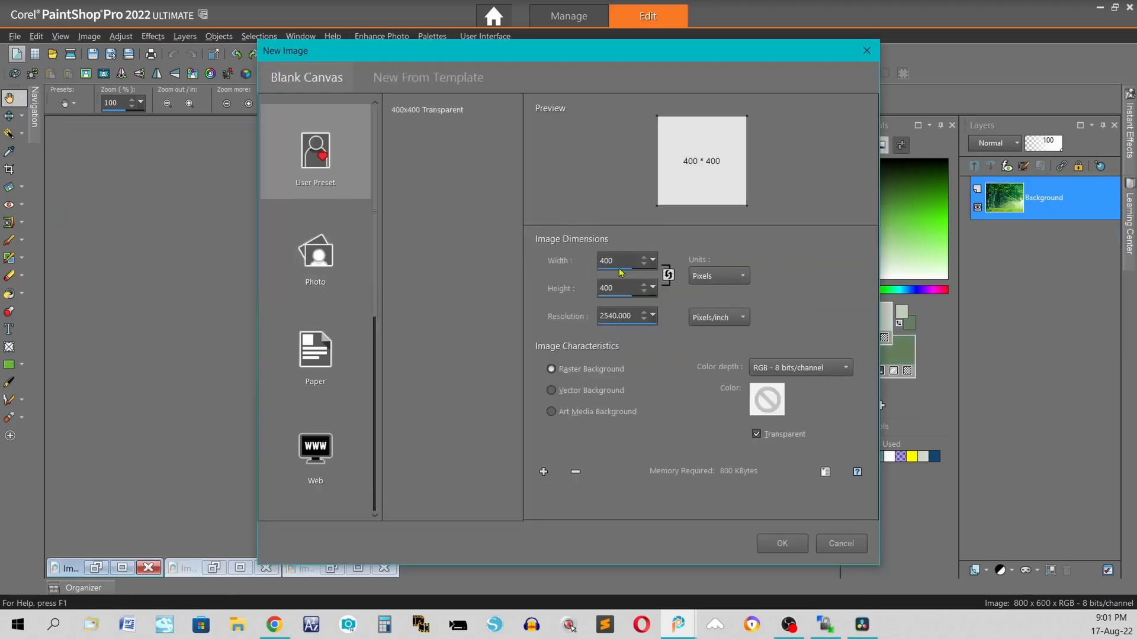
Create a new transparent raster image 500 pixels wide and 400 pixels high
drag(625, 260, 483, 266)
text(500)
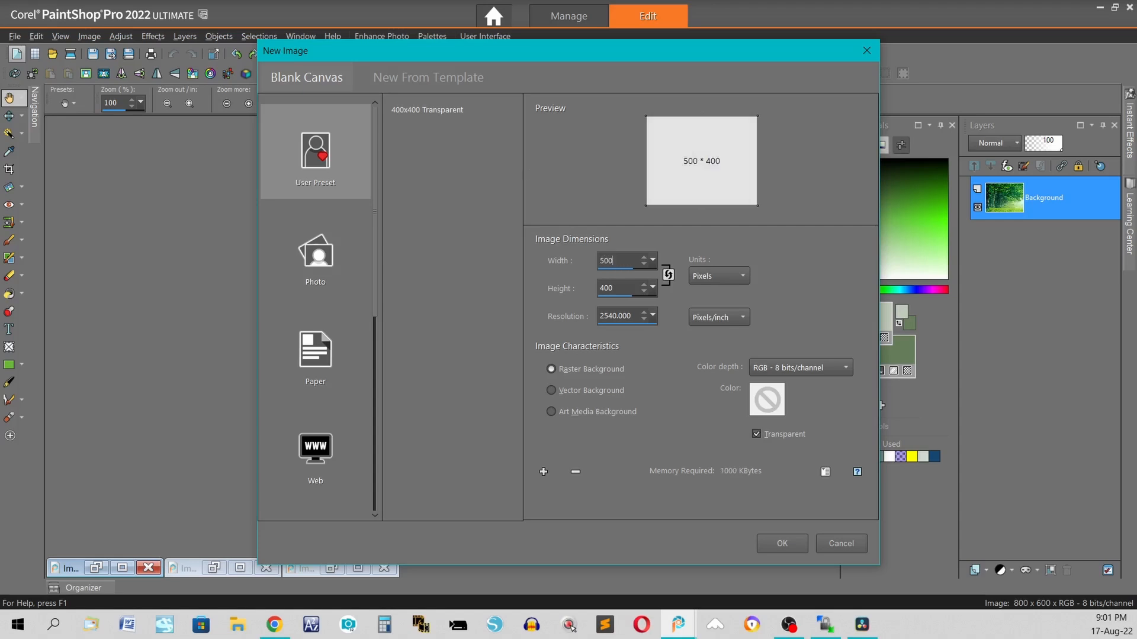
click(782, 544)
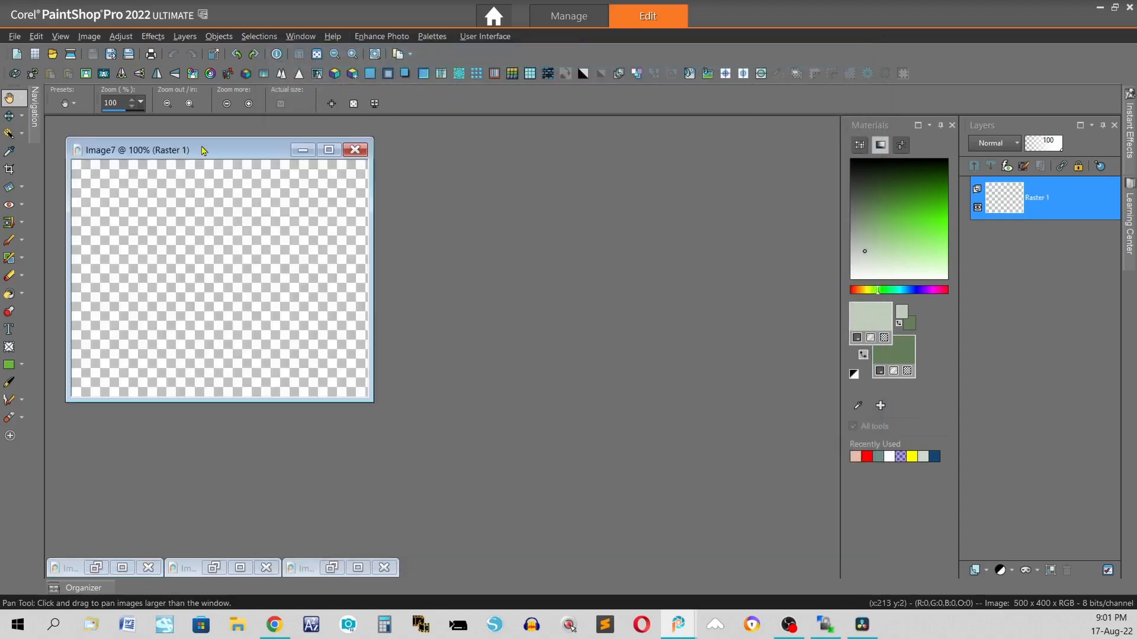
Flood fill the new blank canvas with the pale green foreground colour
drag(201, 150, 373, 193)
key(f)
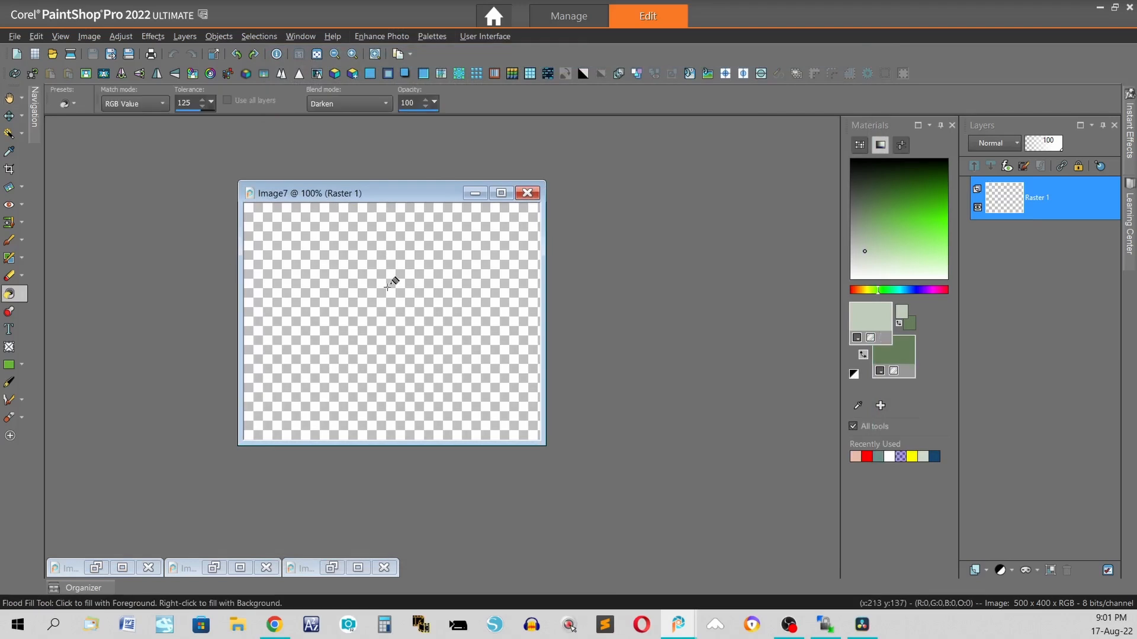
click(429, 275)
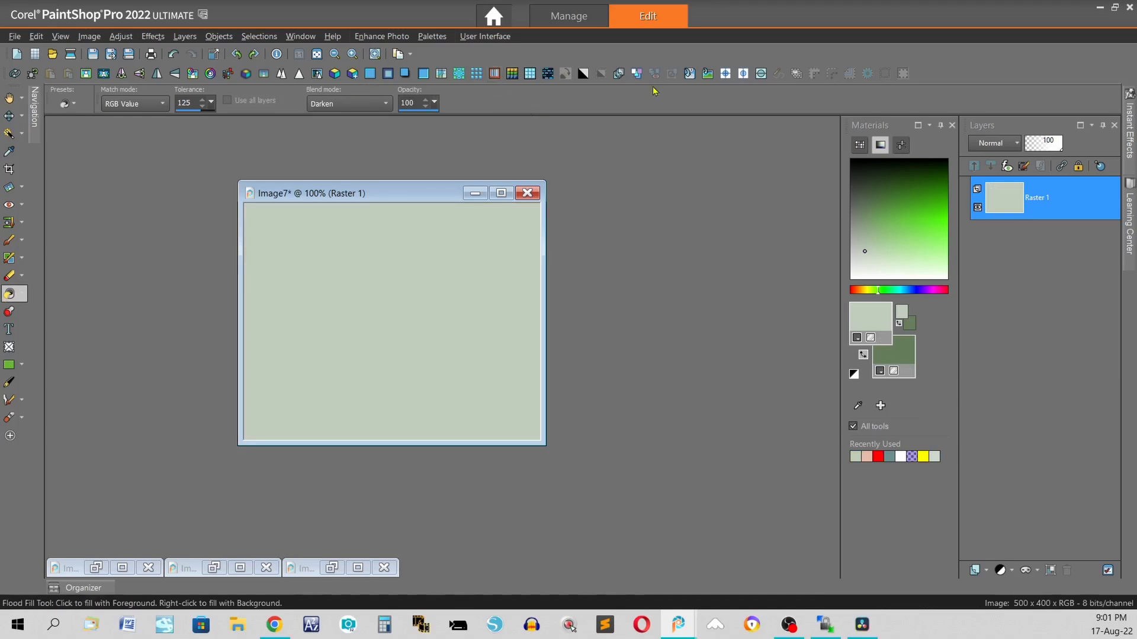
Apply the Blinds texture effect with width 2, opacity 100 and the dark green background colour, horizontal and lit from left/top
click(149, 36)
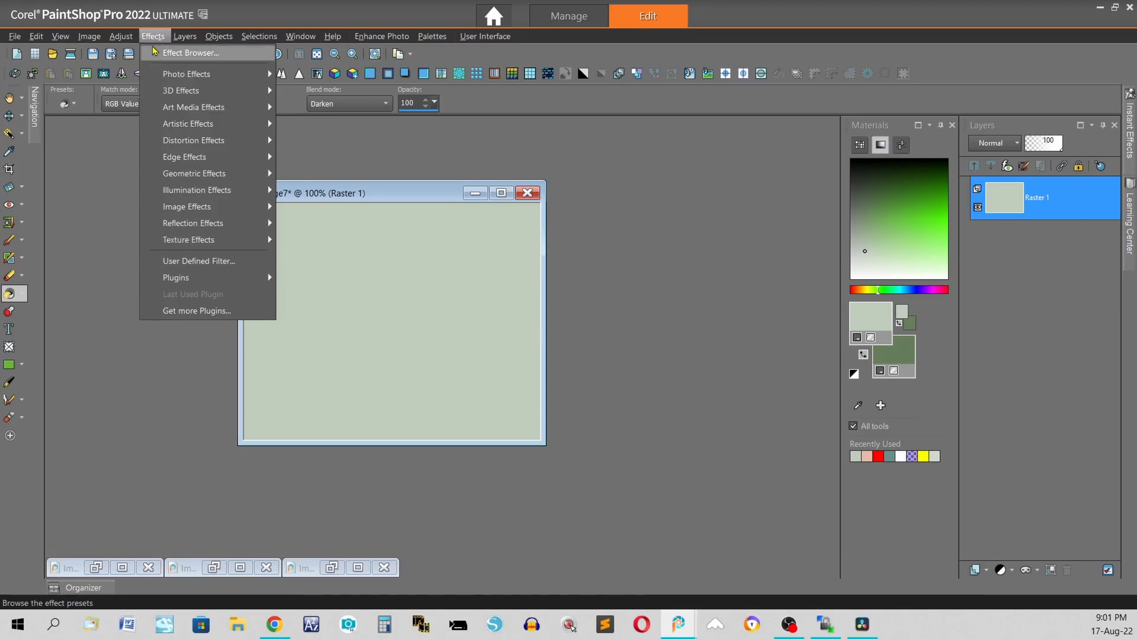
mouse_move(213, 242)
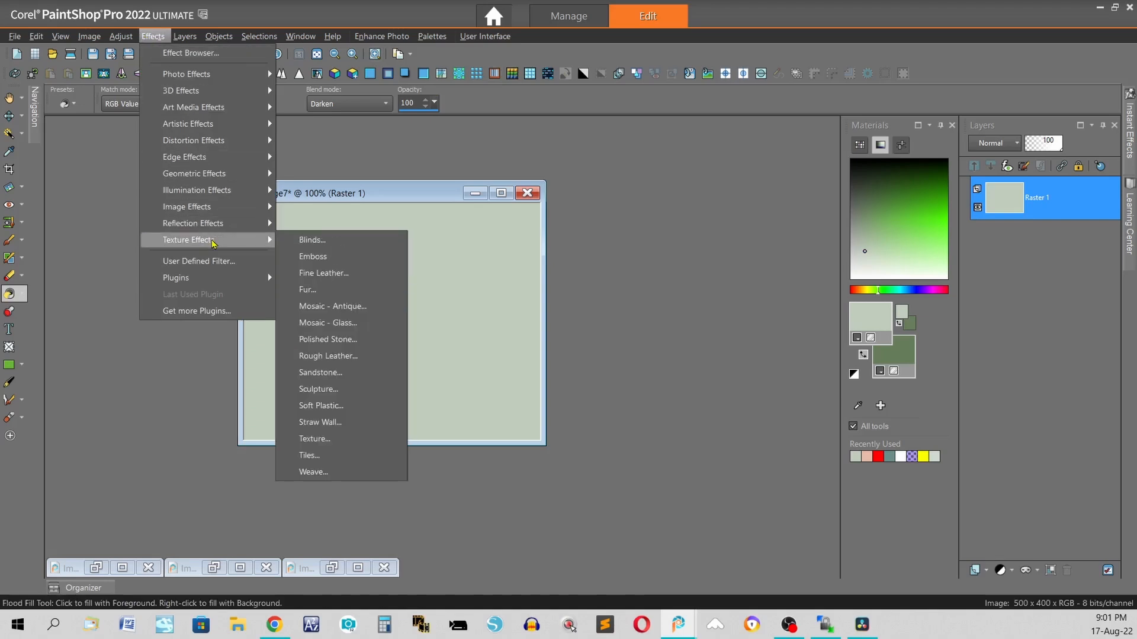
click(330, 240)
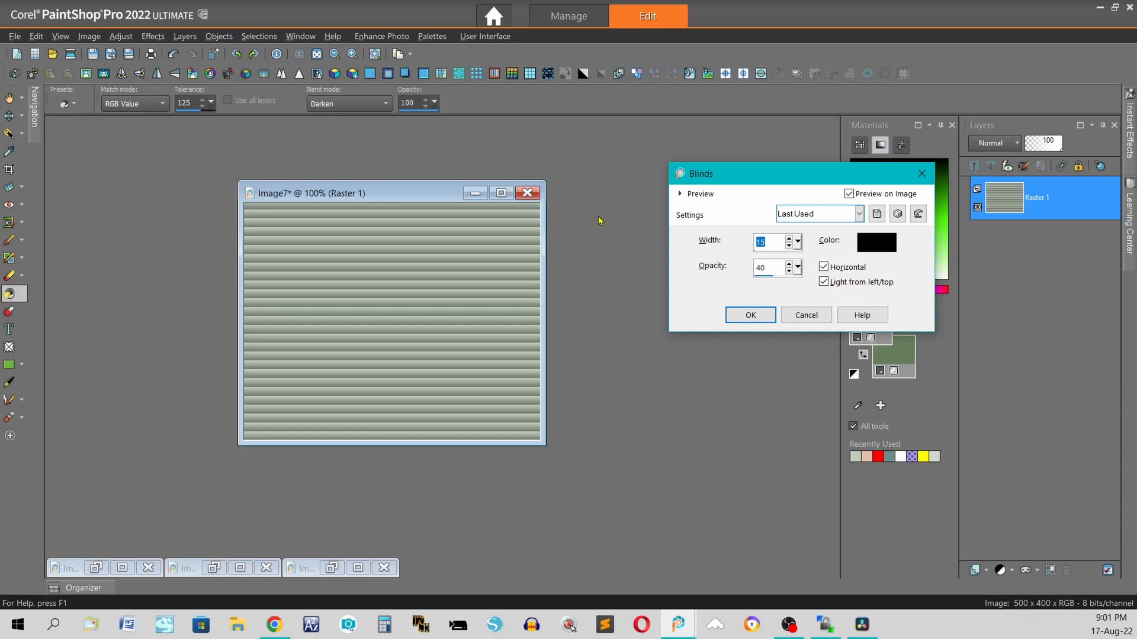
text(2)
key(Tab)
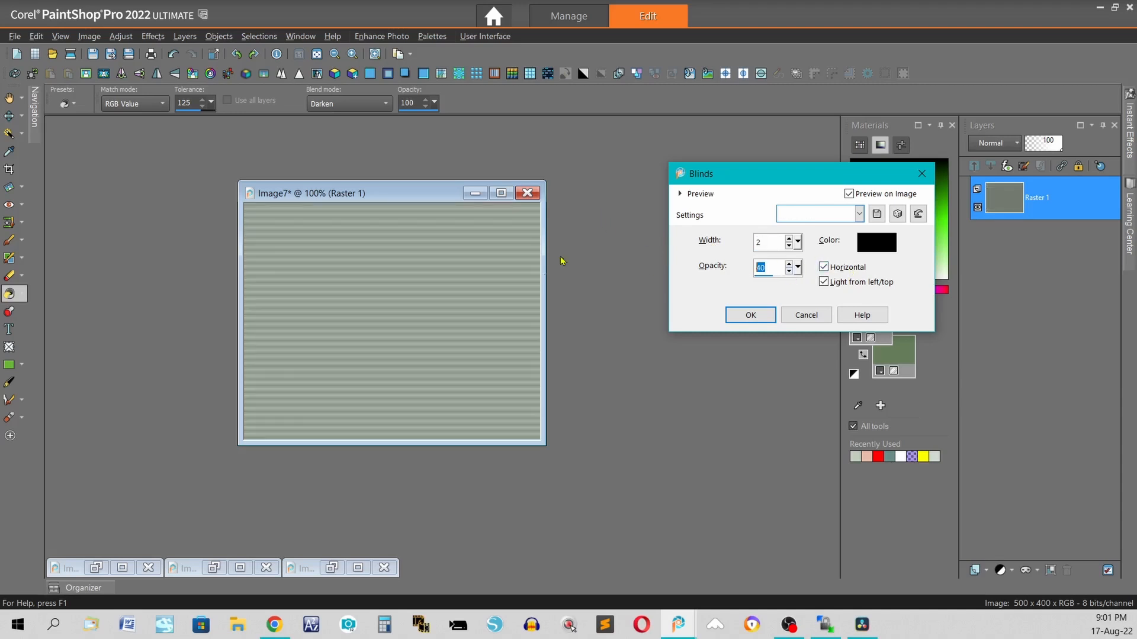
text(100)
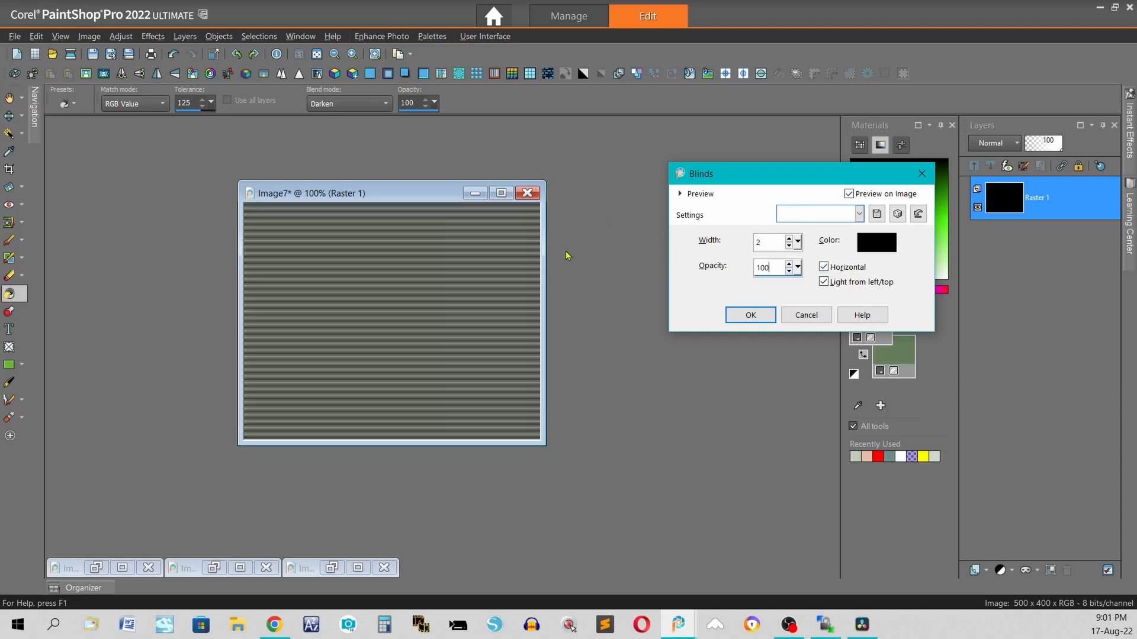
right_click(883, 239)
click(857, 296)
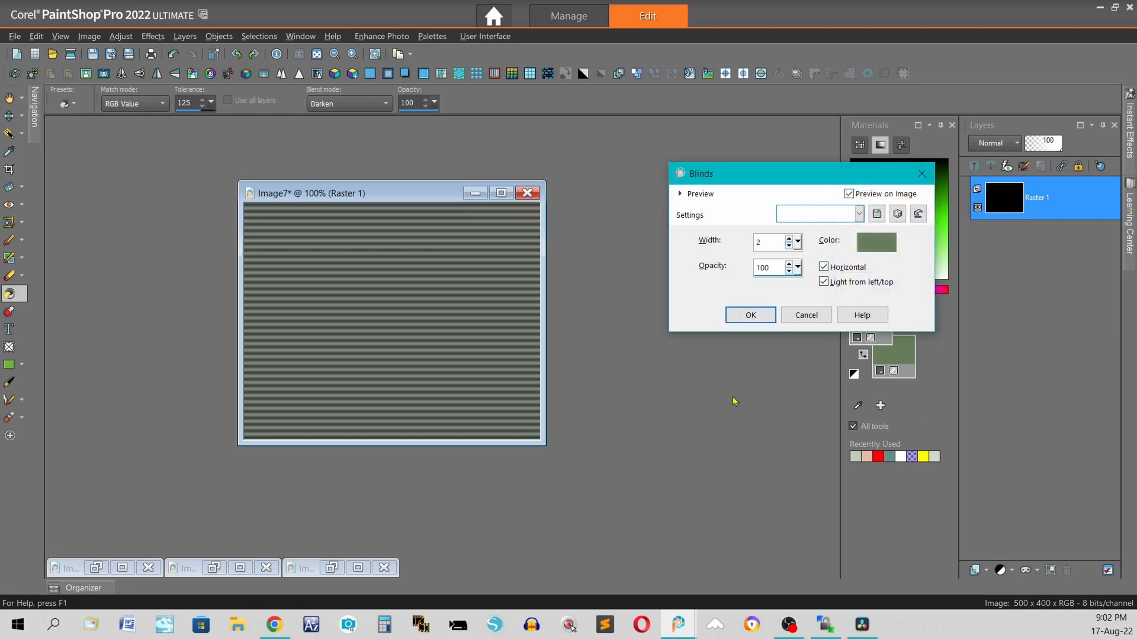
click(745, 320)
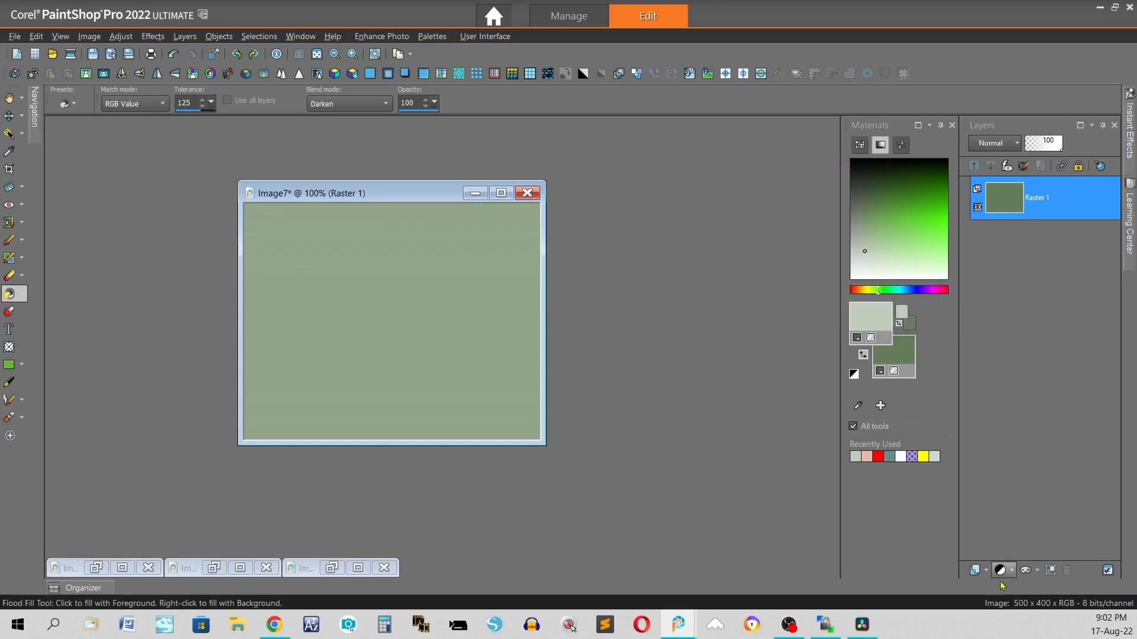
Add a new raster layer with default settings above the green background and select the entire canvas
click(976, 572)
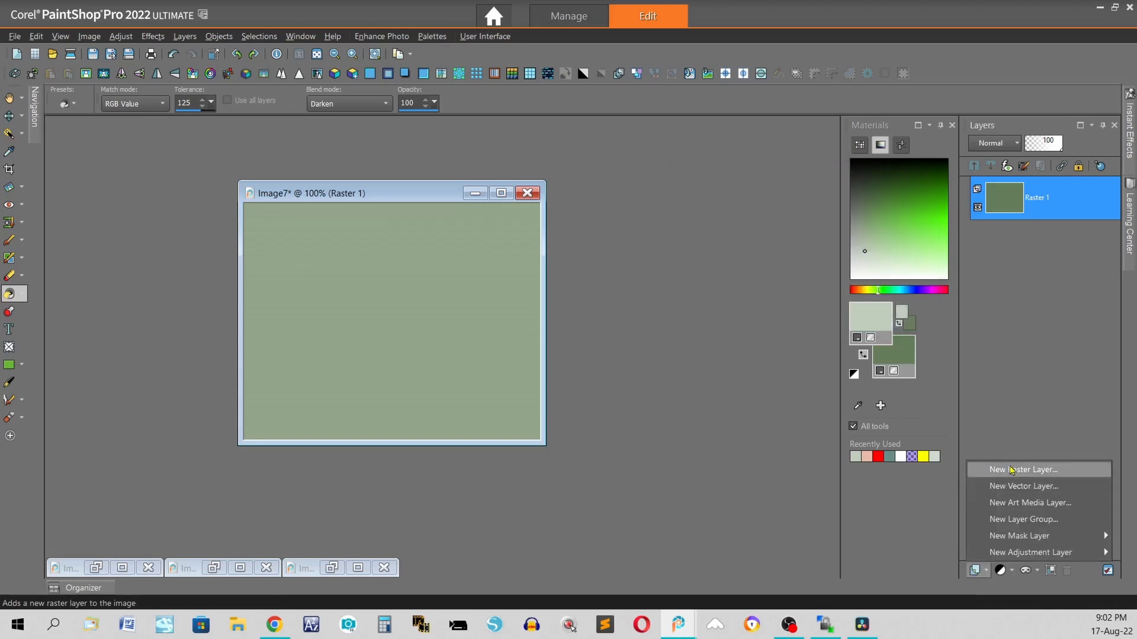
click(1016, 469)
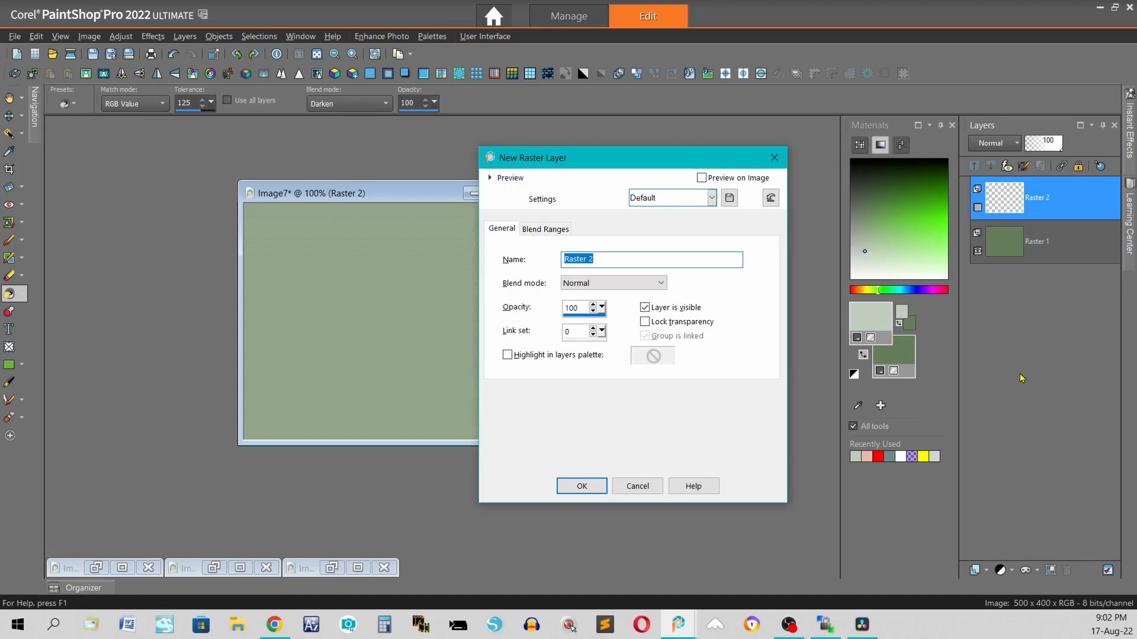
key(Return)
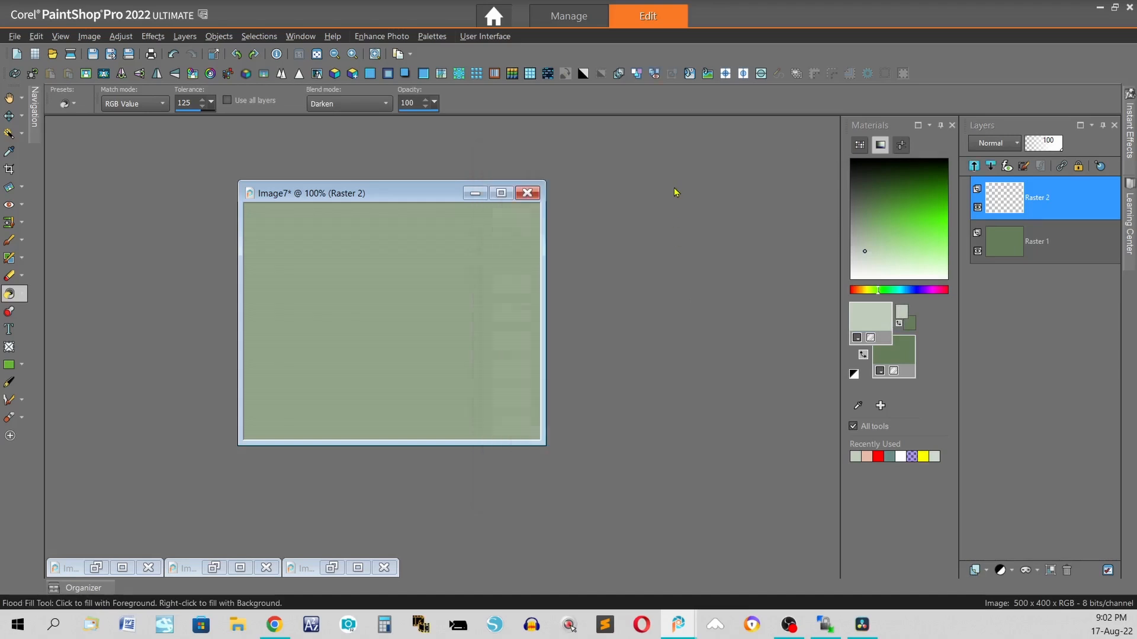
key(ctrl+a)
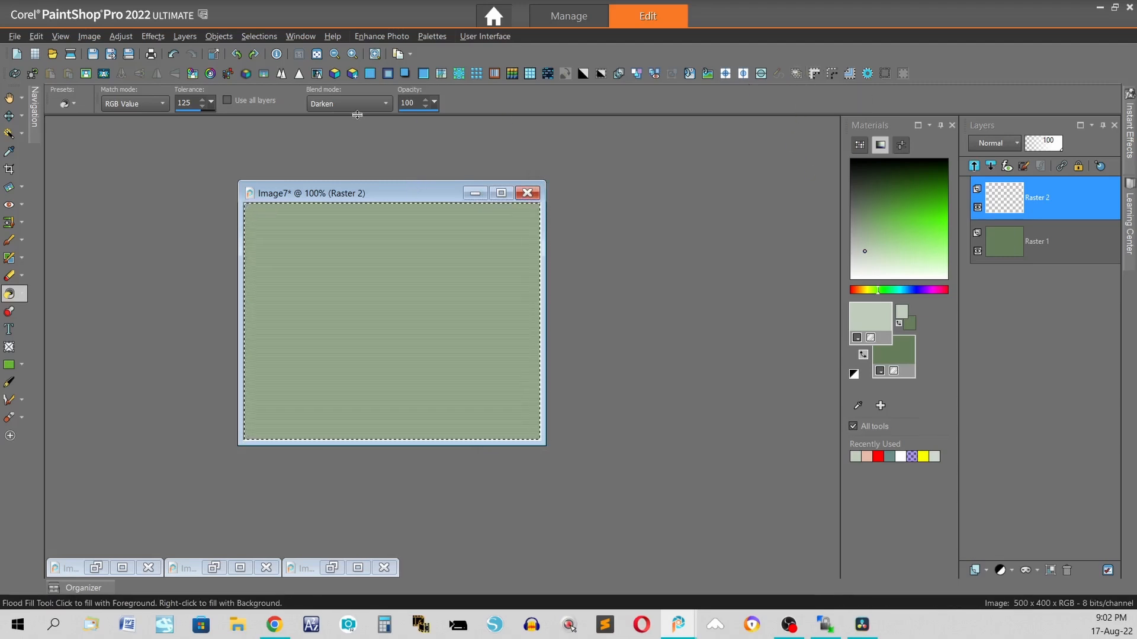
click(252, 36)
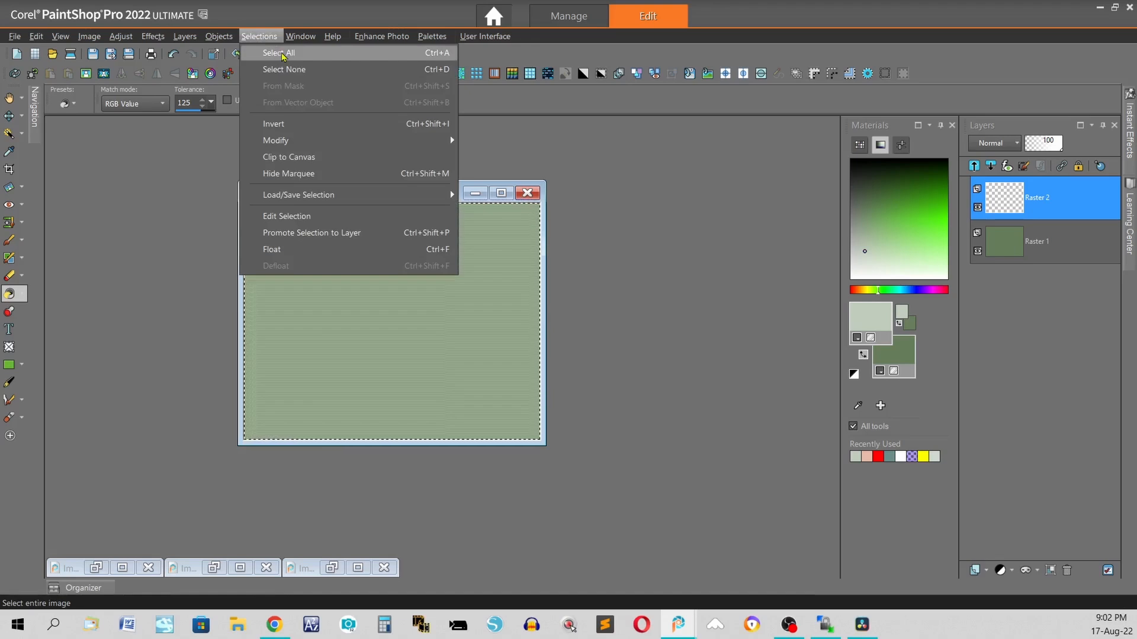
click(620, 196)
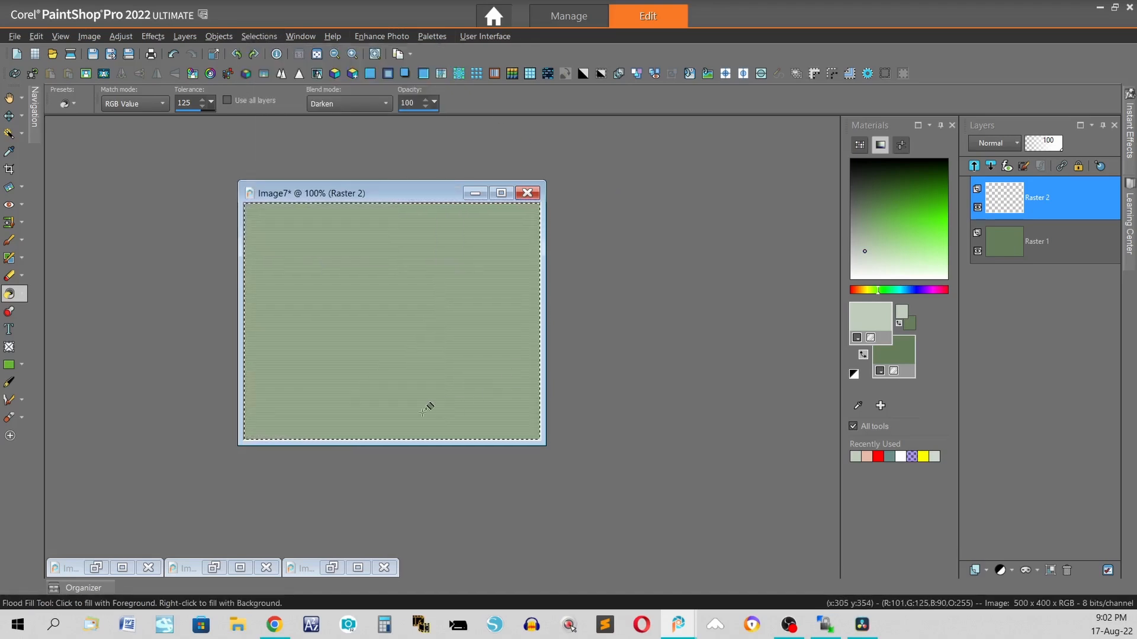
Copy the minimized green tree landscape image and paste it into the selection on the new raster layer
click(96, 568)
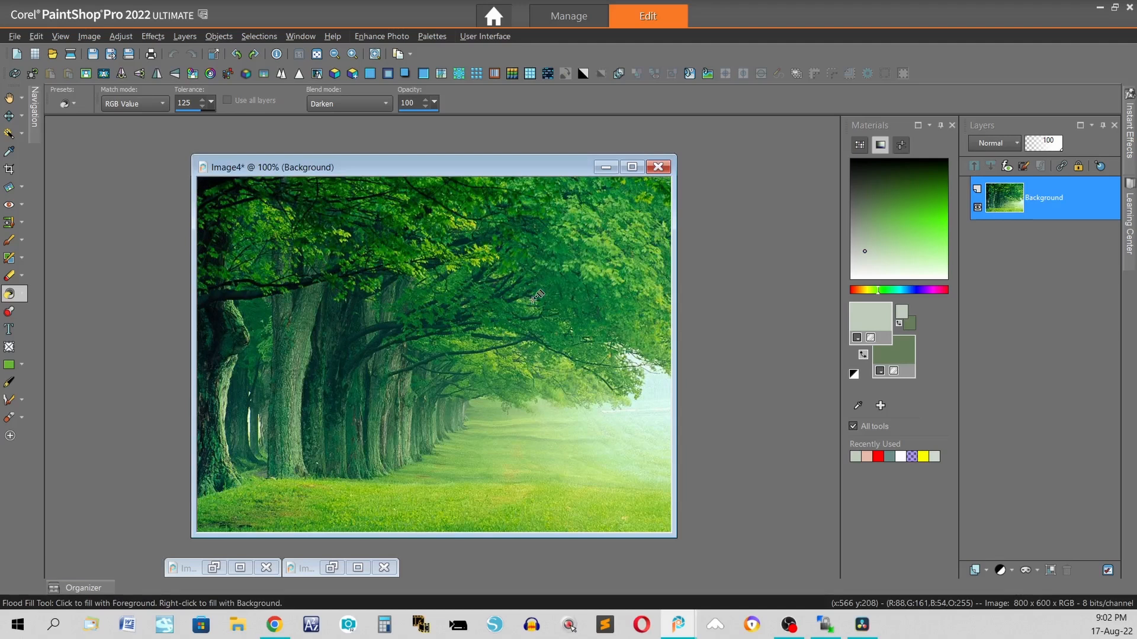
click(605, 168)
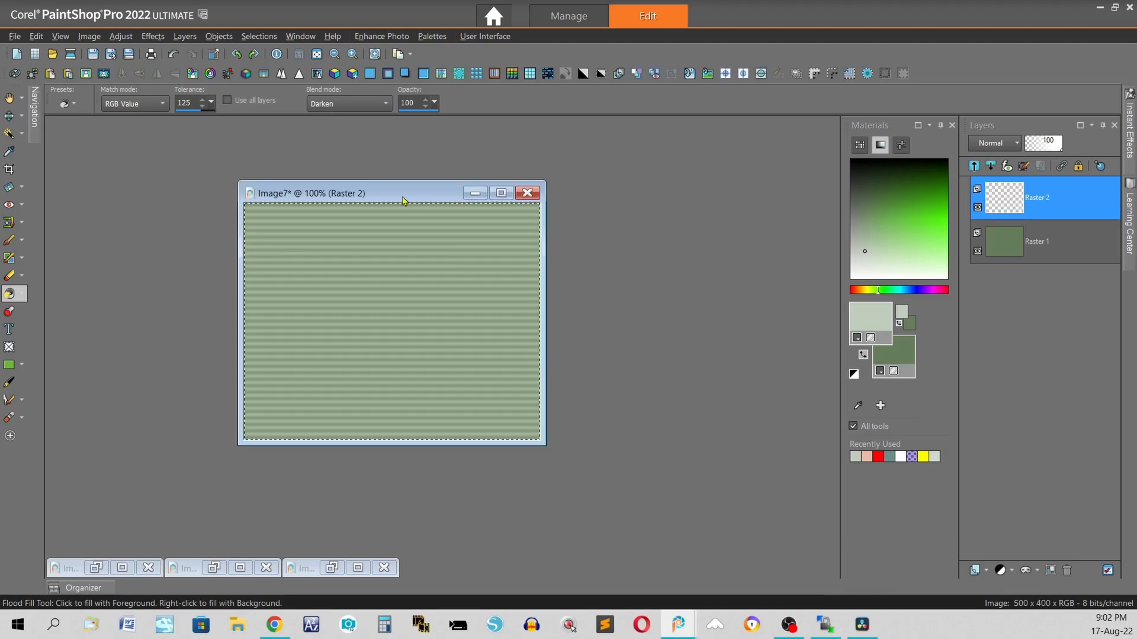
right_click(403, 200)
mouse_move(432, 254)
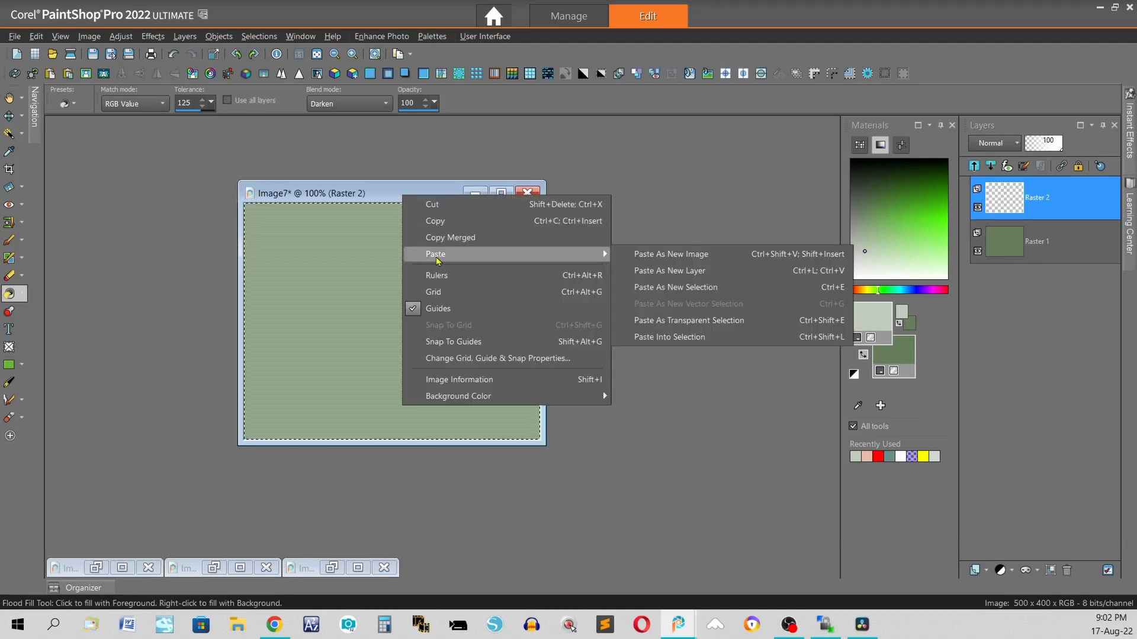
click(665, 339)
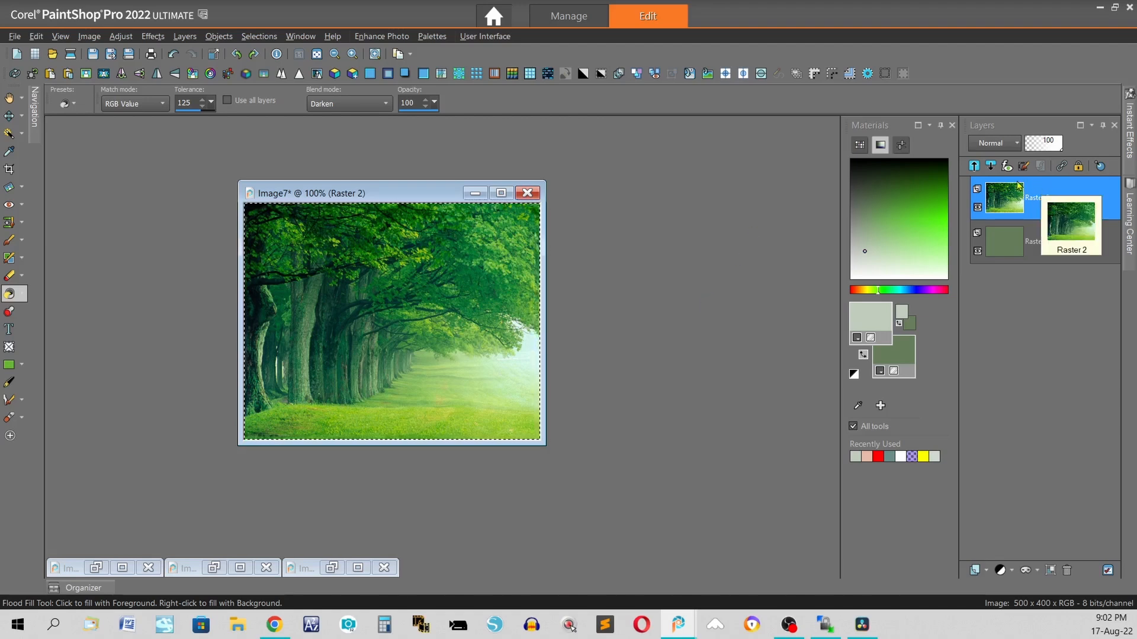
Set the tree landscape layer's blend mode to Luminance and its opacity to 60, and deselect the canvas
click(1017, 143)
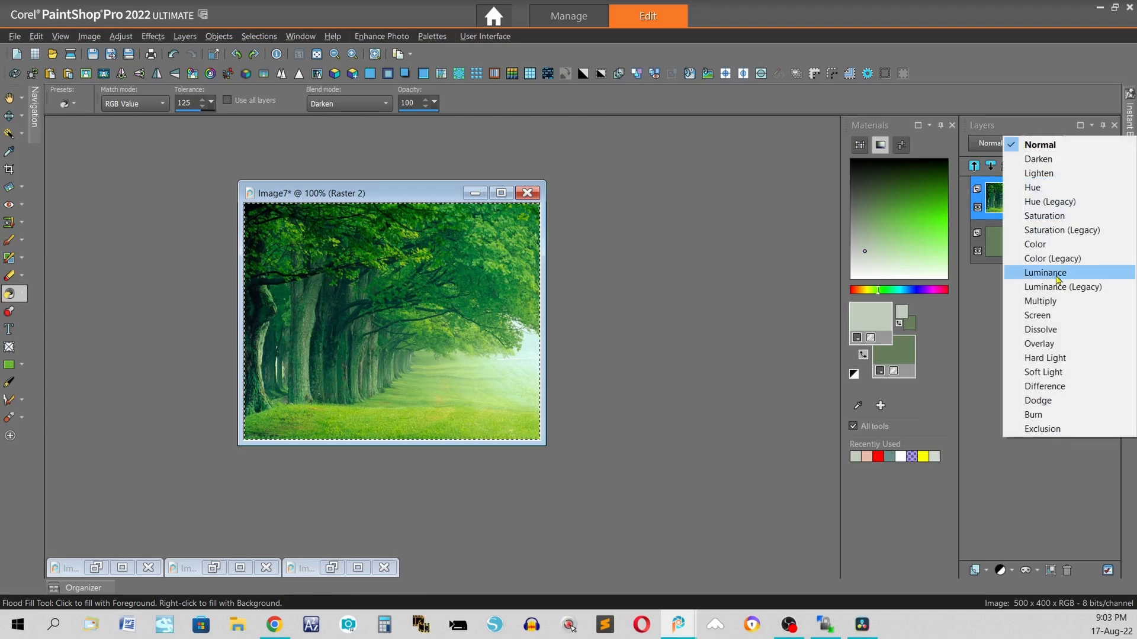
click(1059, 281)
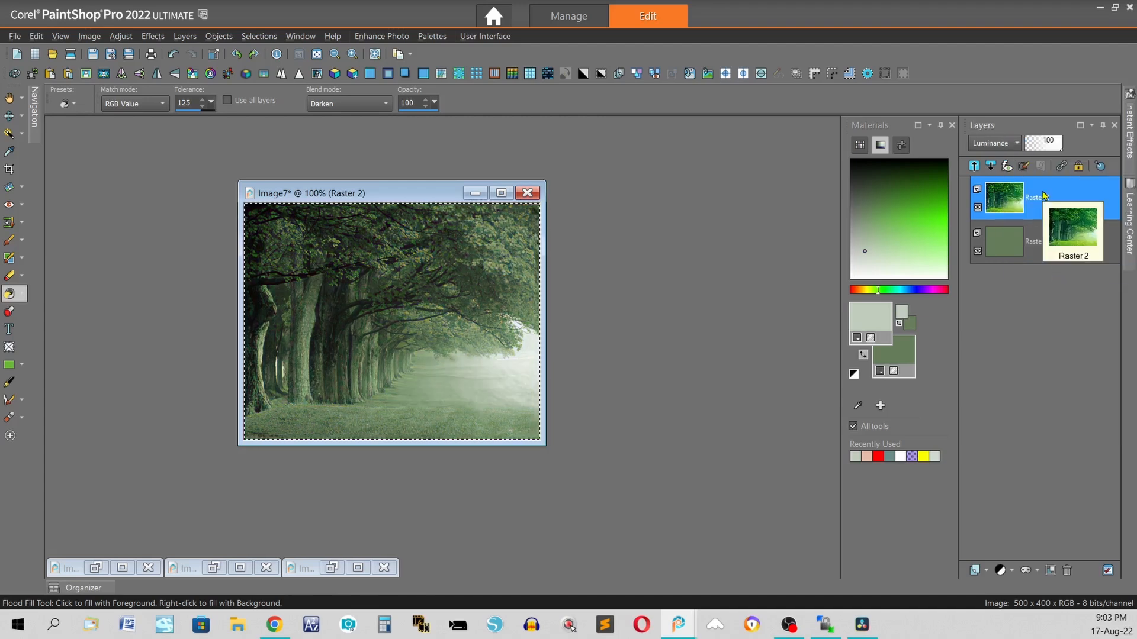
right_click(1058, 196)
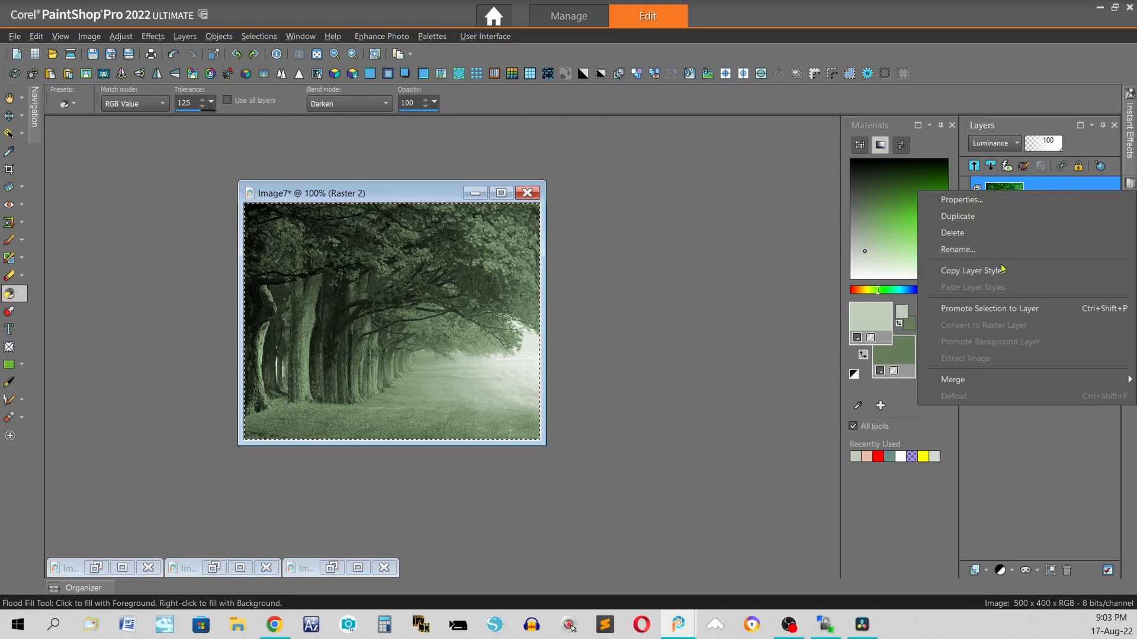
click(986, 201)
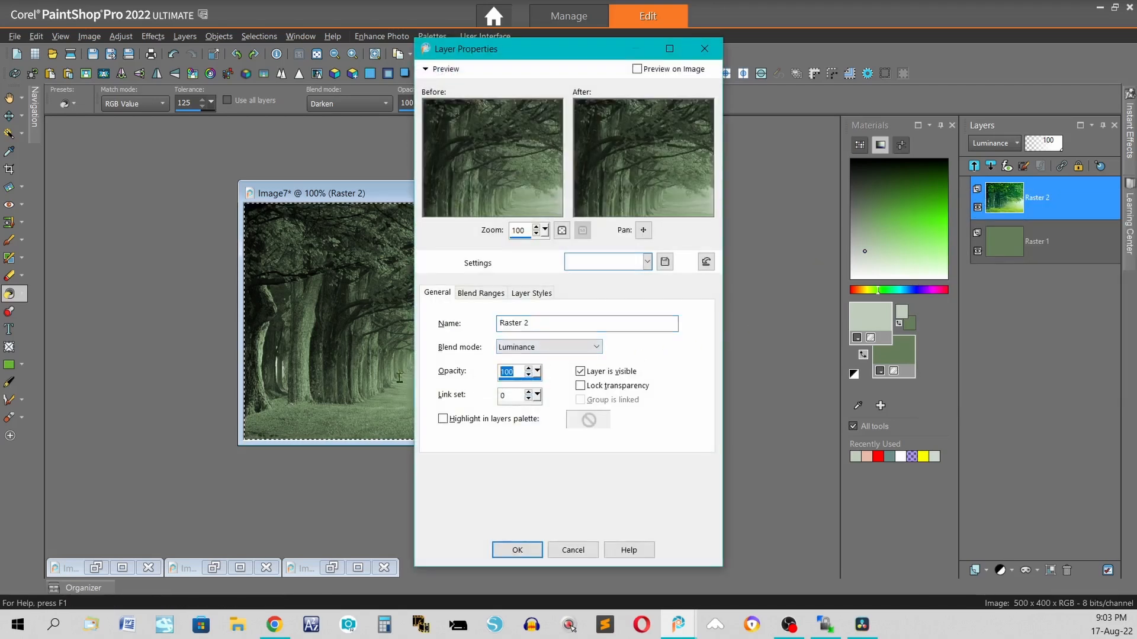
text(60)
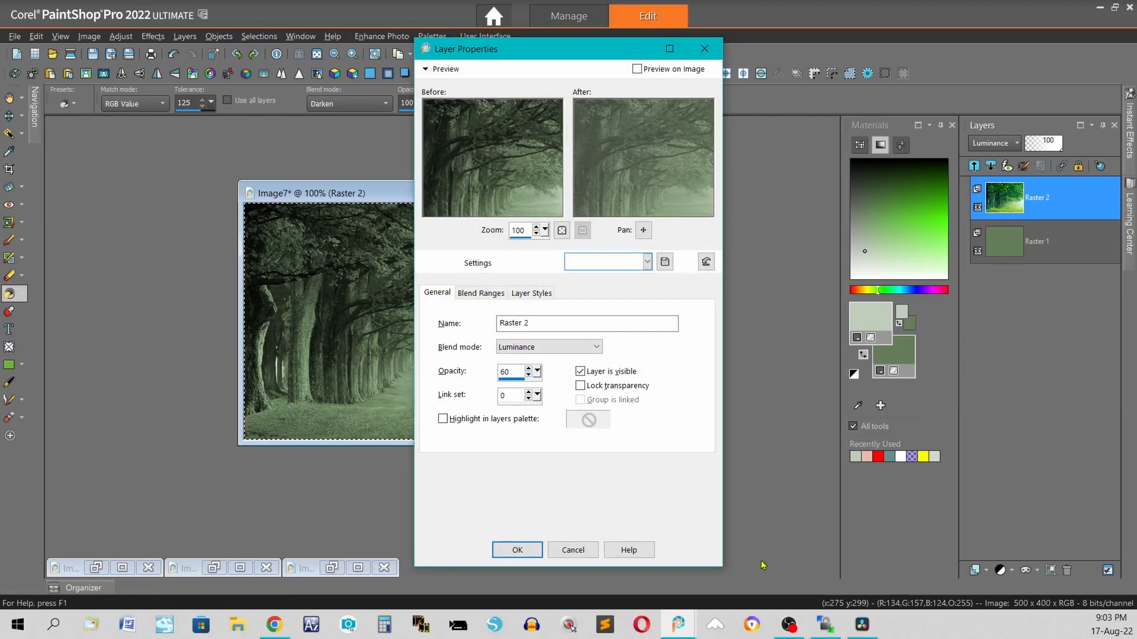
key(Return)
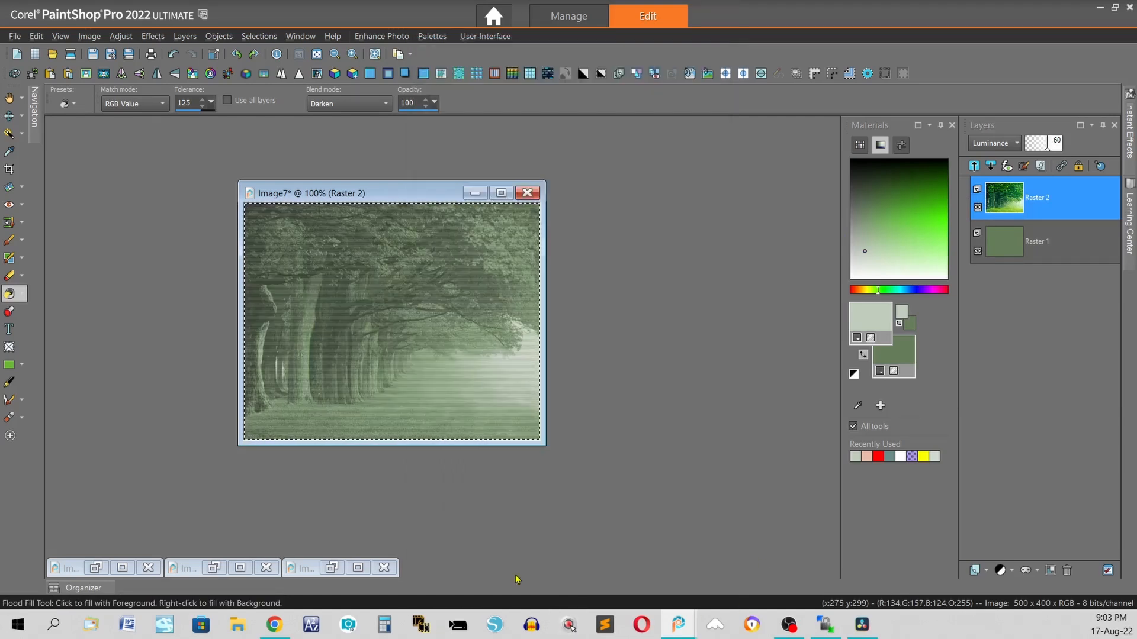
key(ctrl+d)
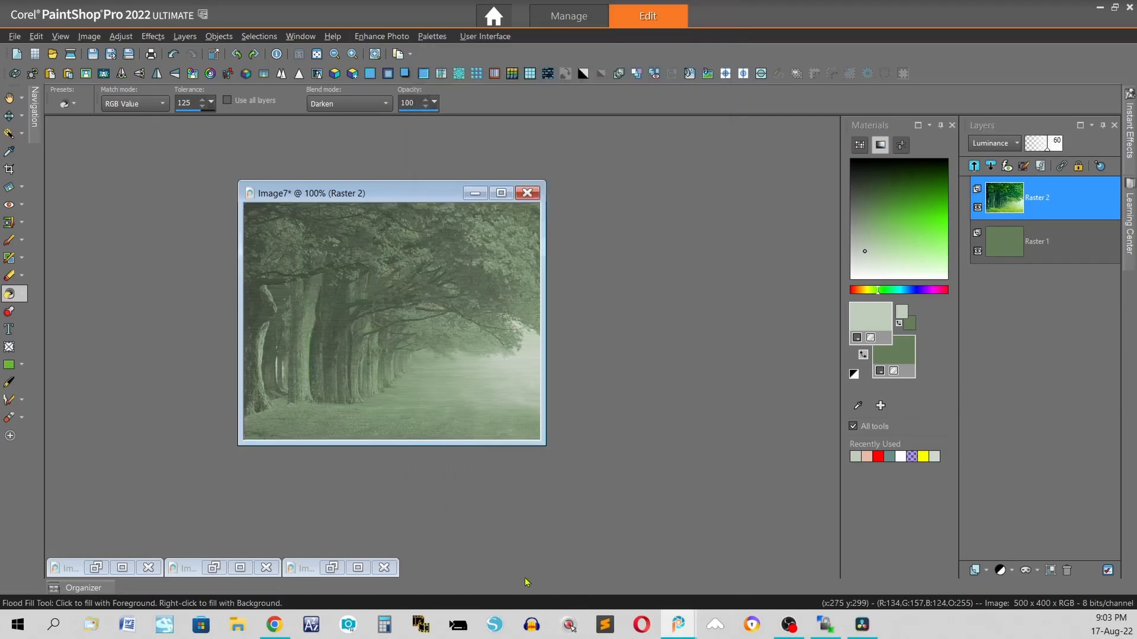
Add a new default raster layer above the tree landscape and flood fill it with white
click(976, 571)
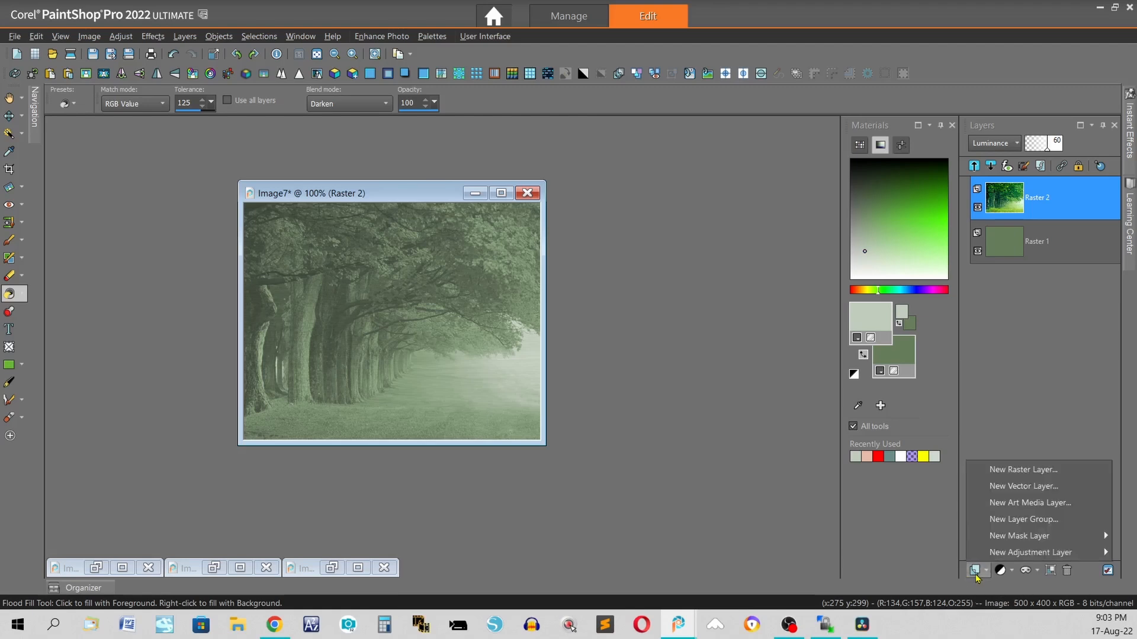
click(1020, 470)
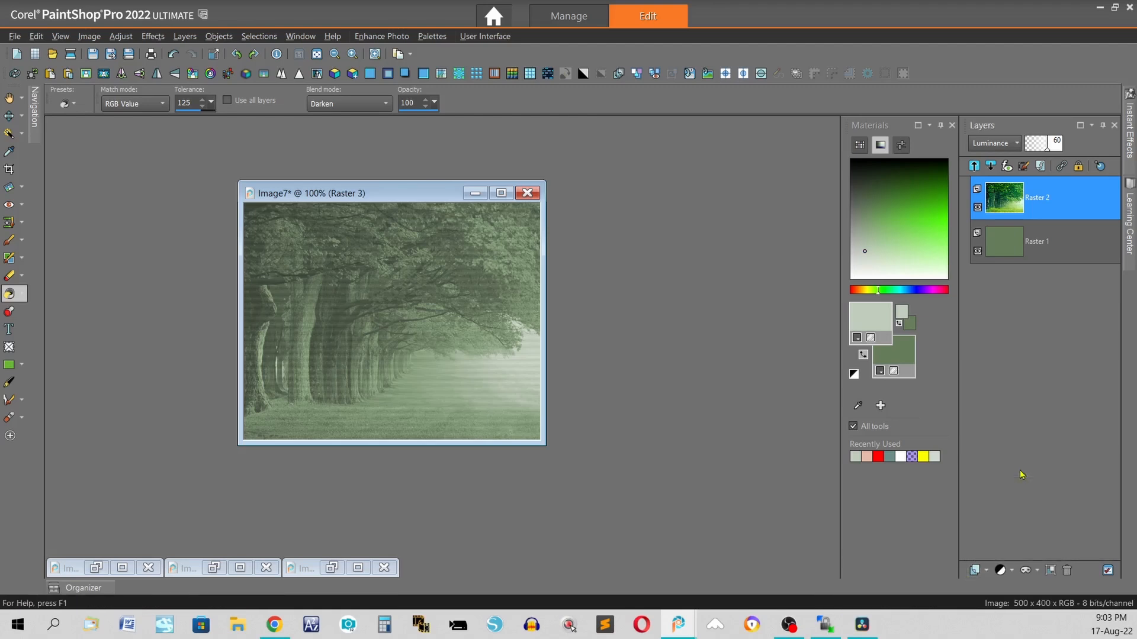
click(568, 481)
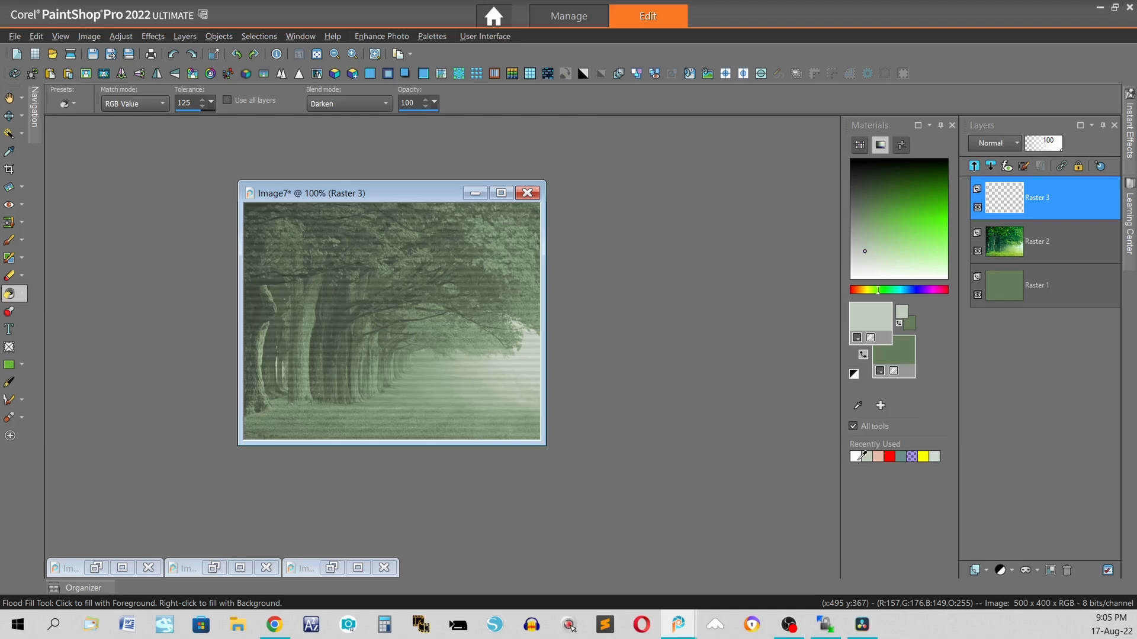
click(859, 458)
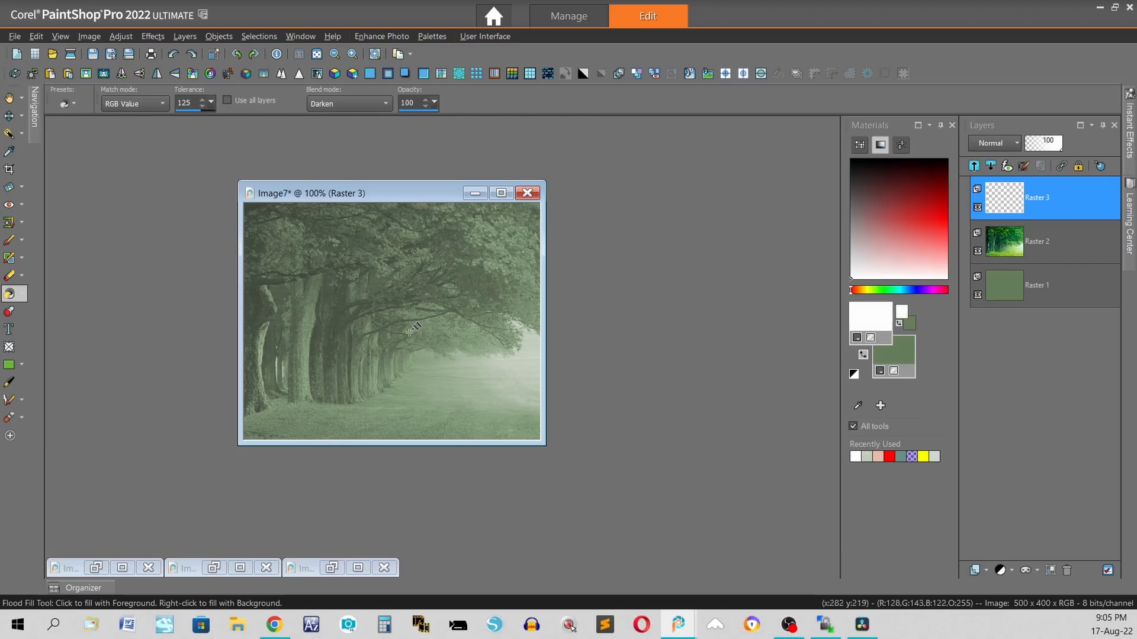
click(368, 298)
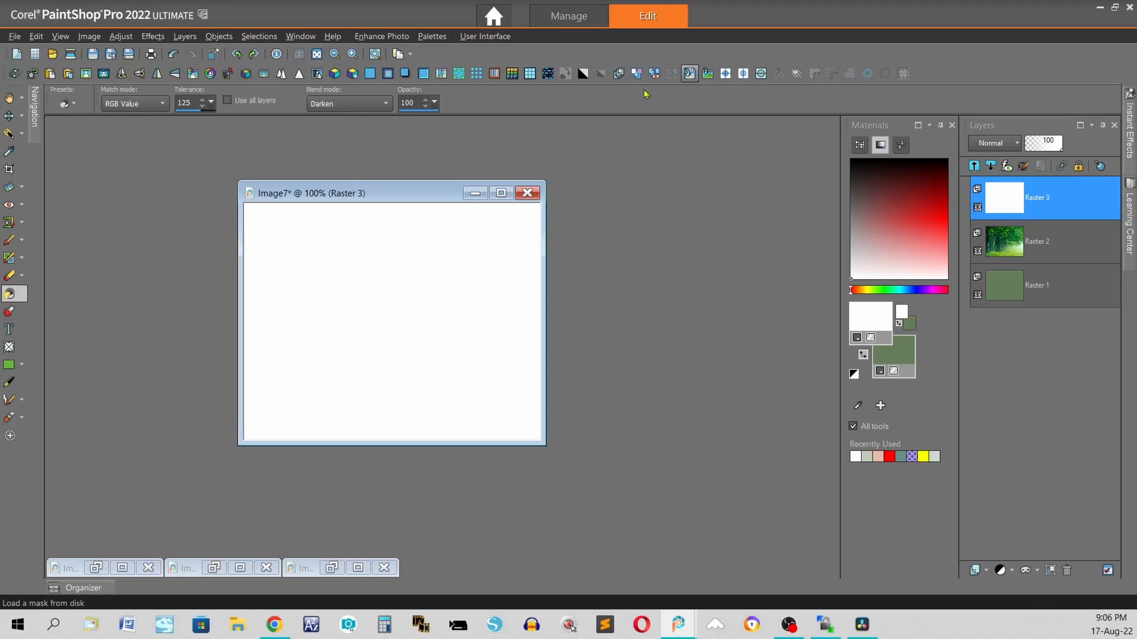
Load the Gertje_24 mask from disk onto the white layer, fit to canvas, with source luminance and hide all mask
click(185, 36)
mouse_move(232, 325)
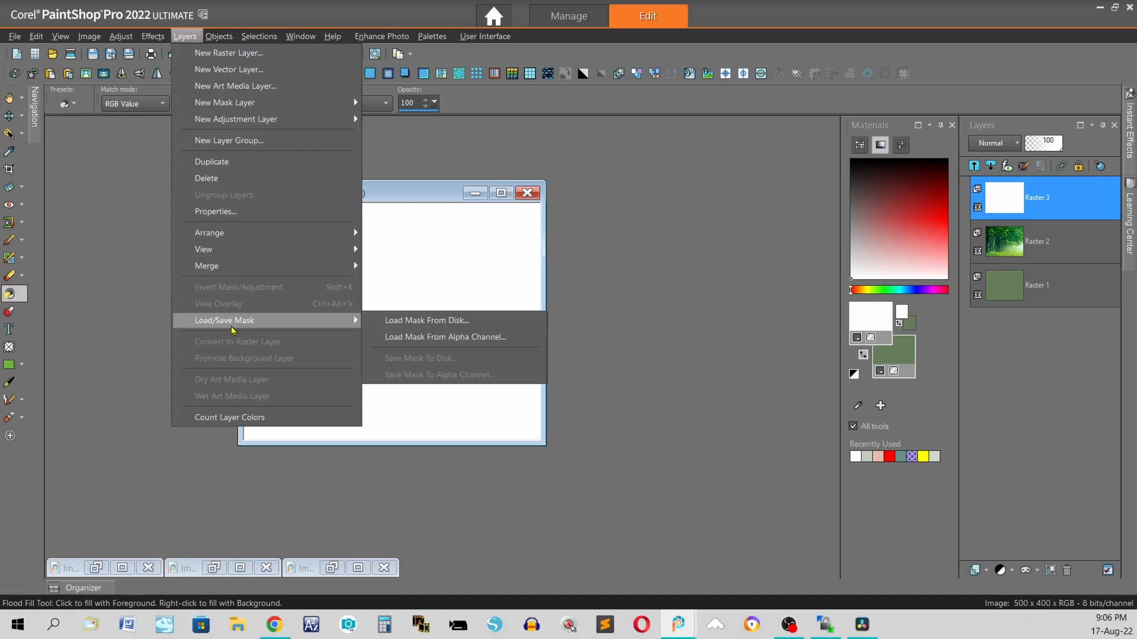
click(475, 322)
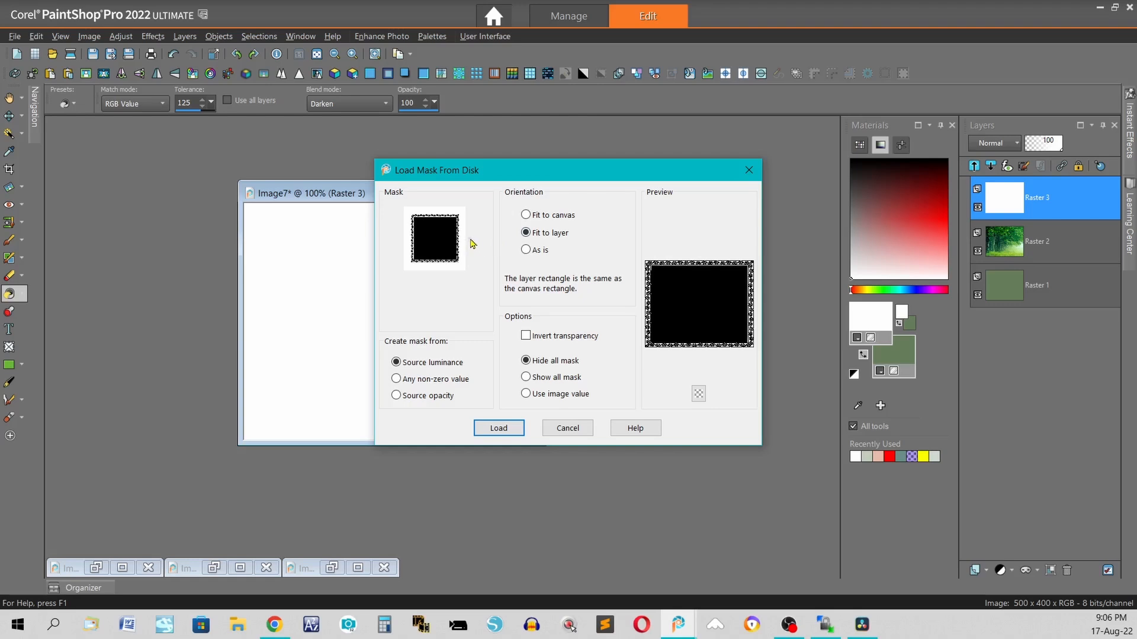
click(468, 243)
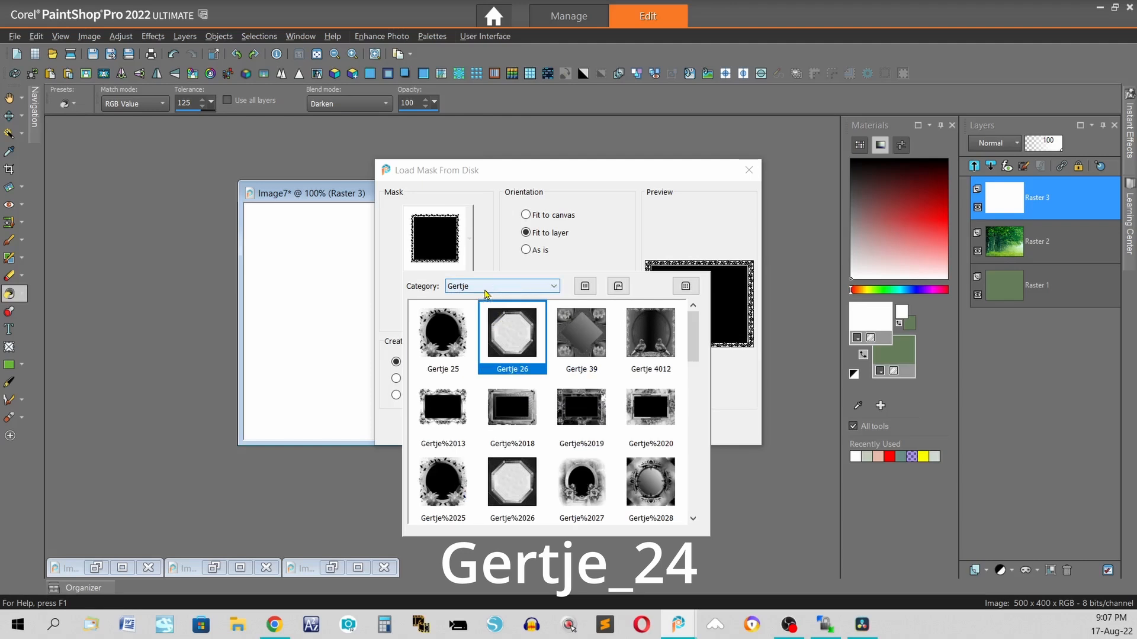
scroll(592, 355, down, 5)
click(664, 343)
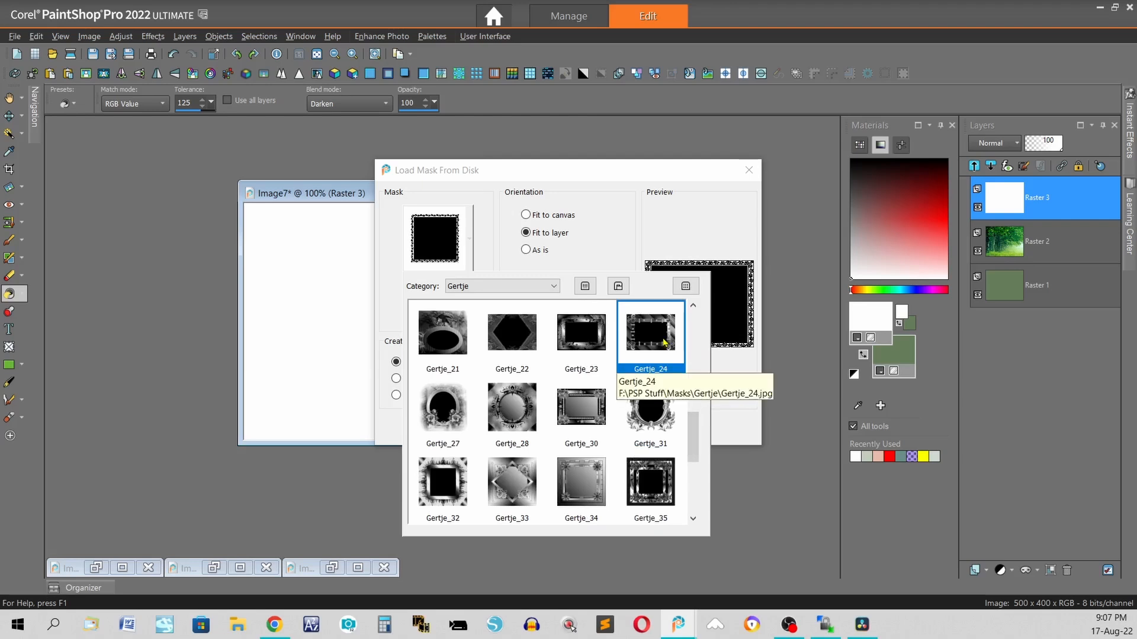
click(664, 342)
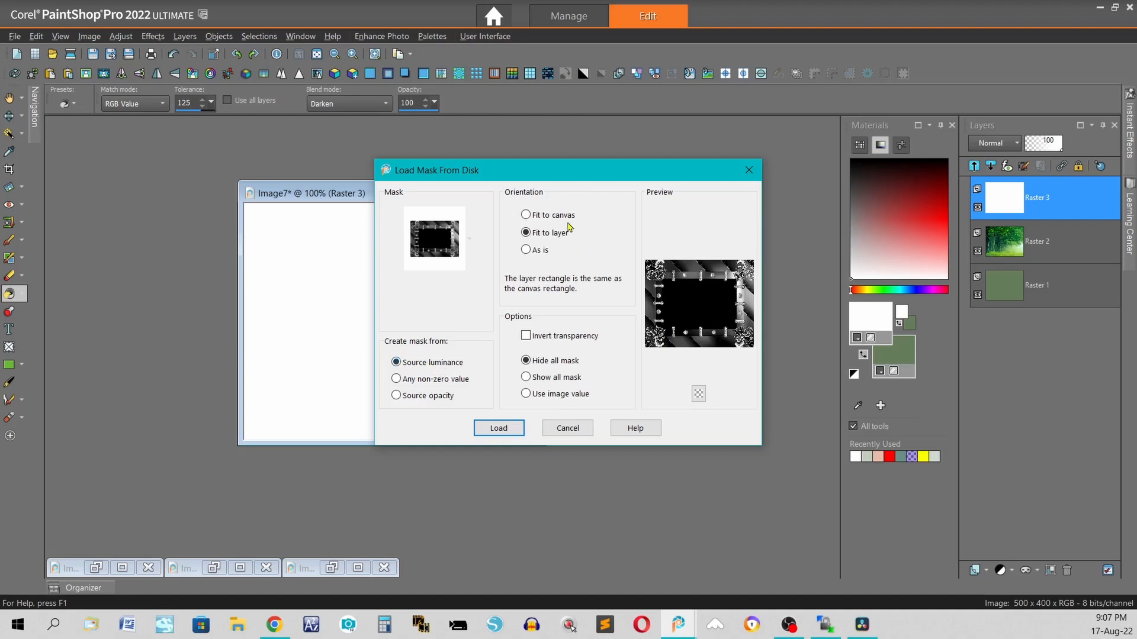
click(527, 216)
click(501, 428)
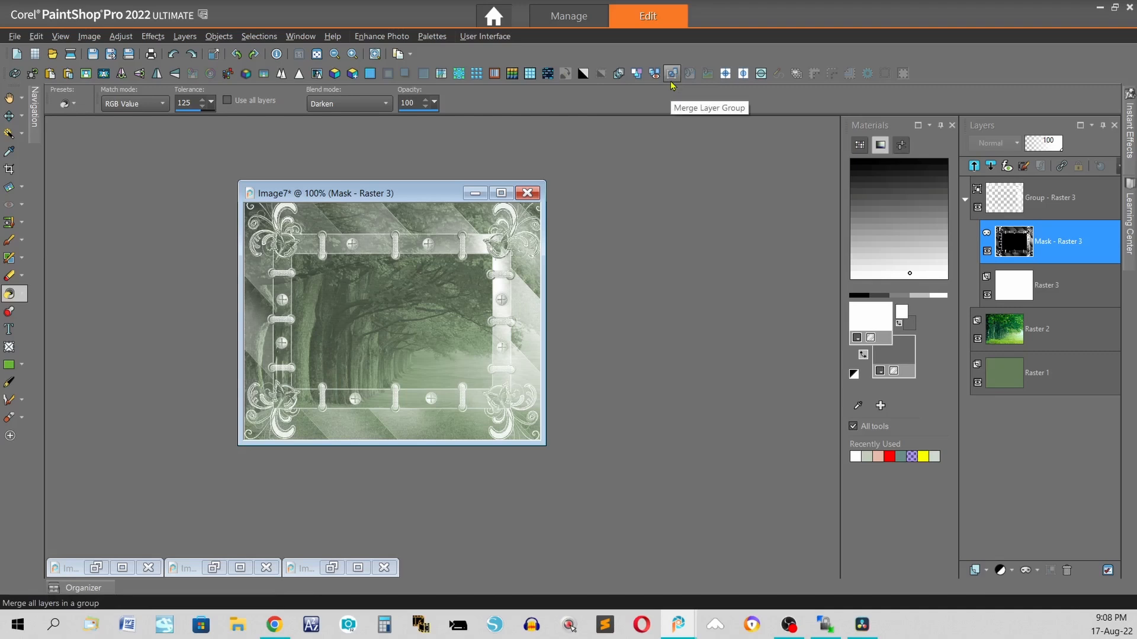
Merge the mask group into a single layer
click(184, 36)
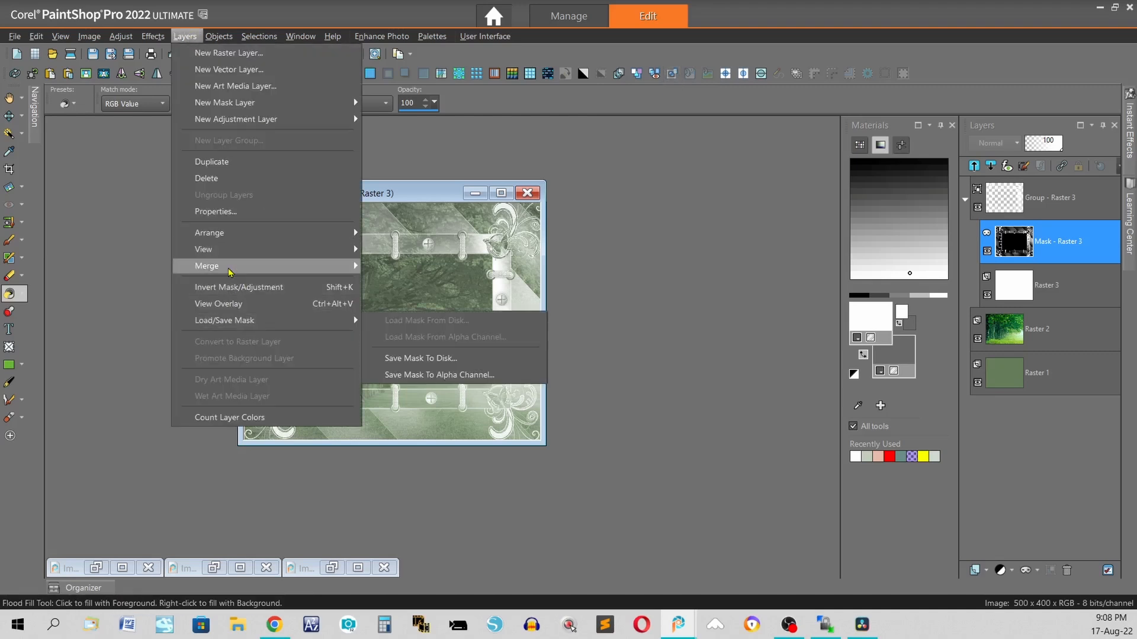
mouse_move(239, 271)
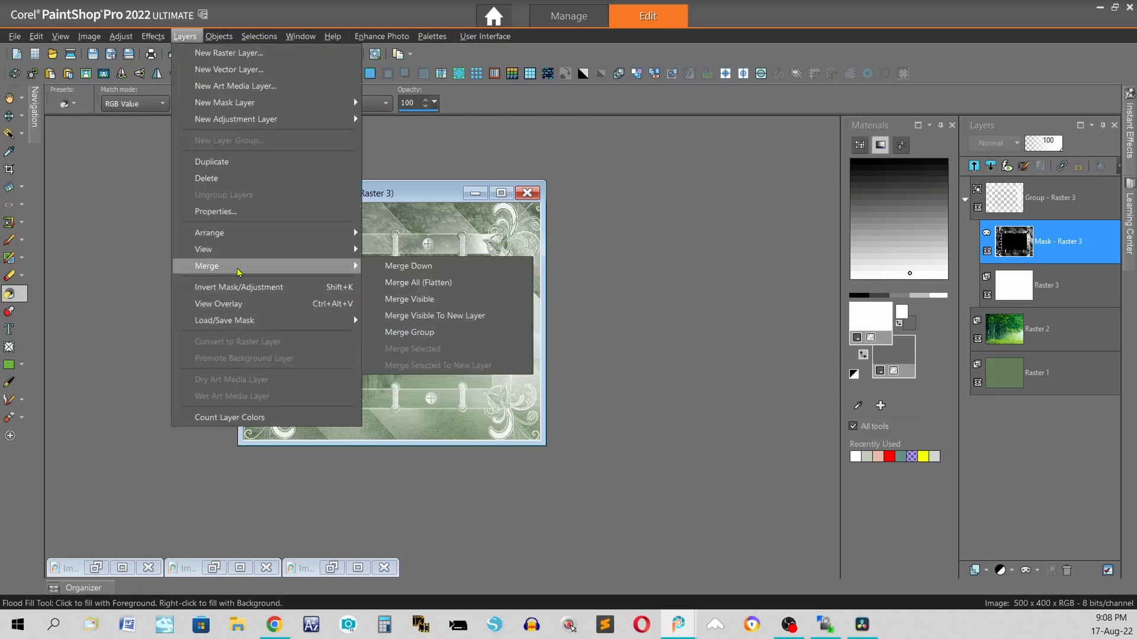
click(416, 337)
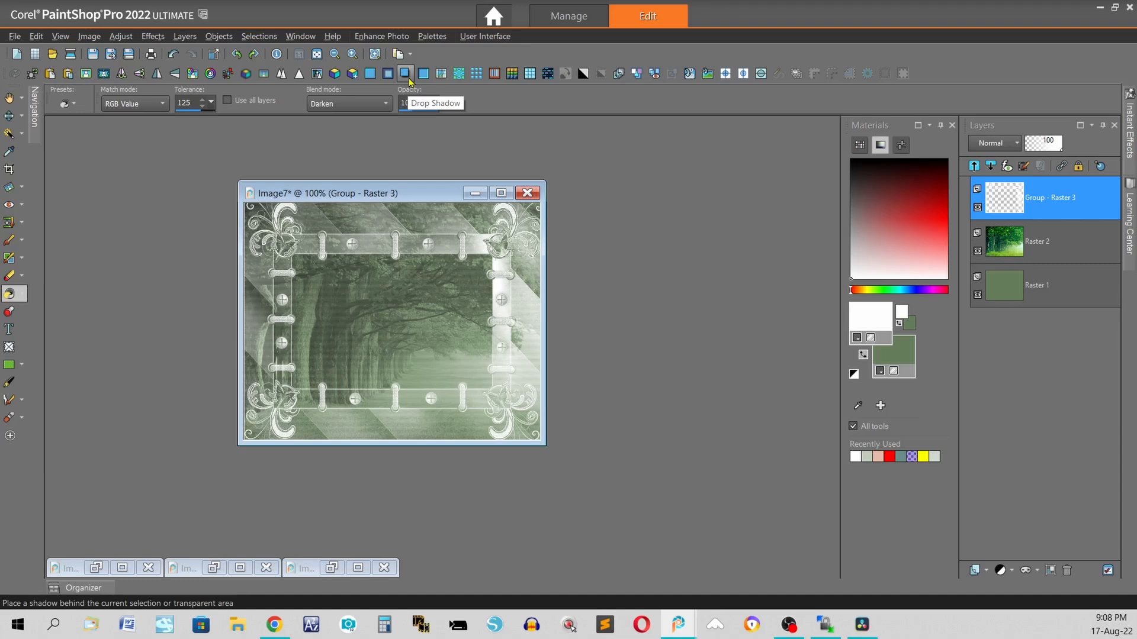
Apply a black drop shadow to the merged frame layer with vertical and horizontal offsets 1, opacity 100 and blur 0
click(153, 36)
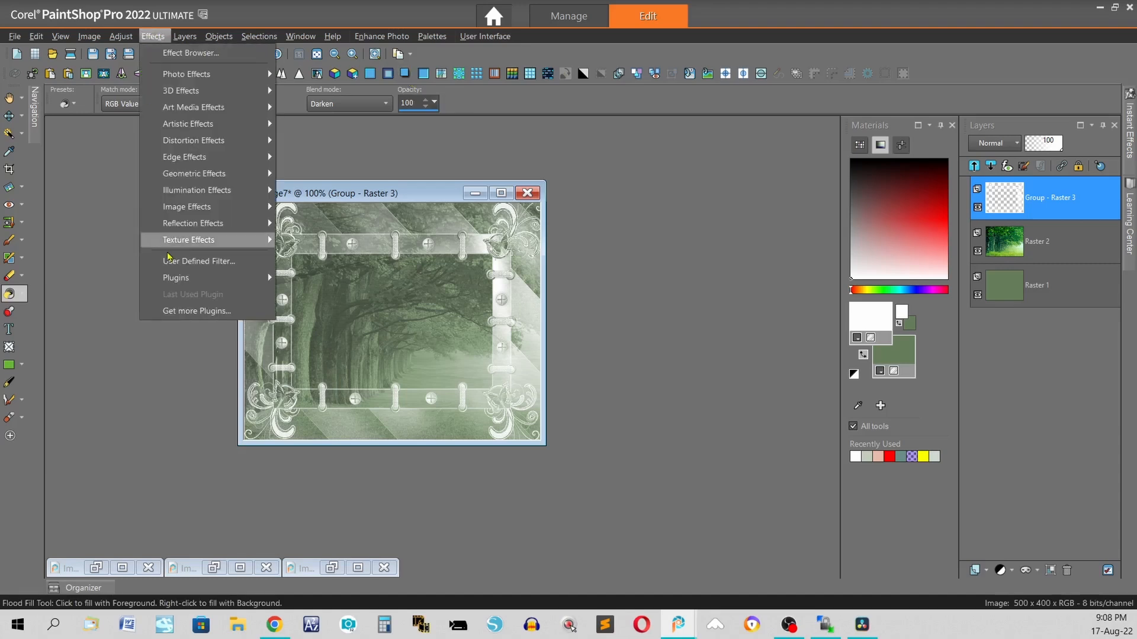
mouse_move(178, 285)
mouse_move(195, 91)
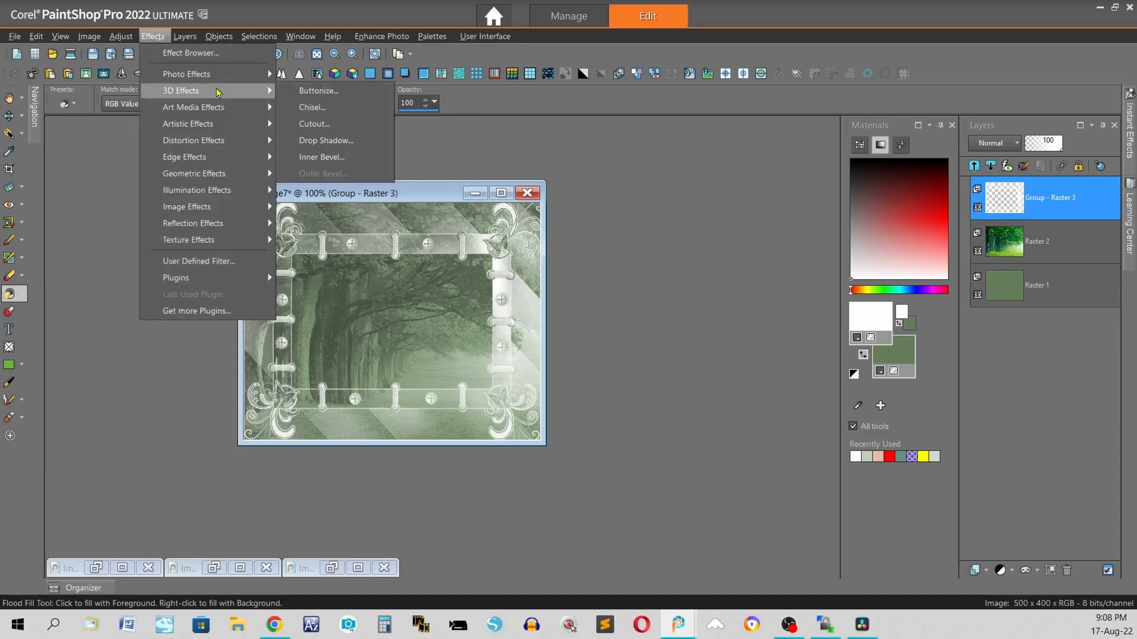
click(324, 142)
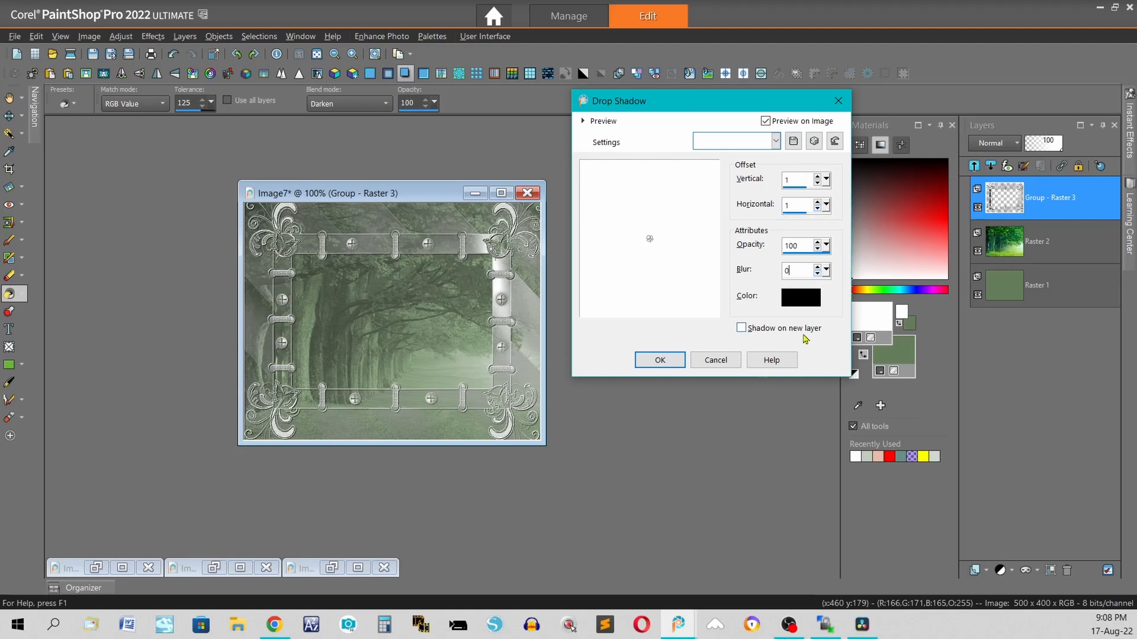
click(654, 361)
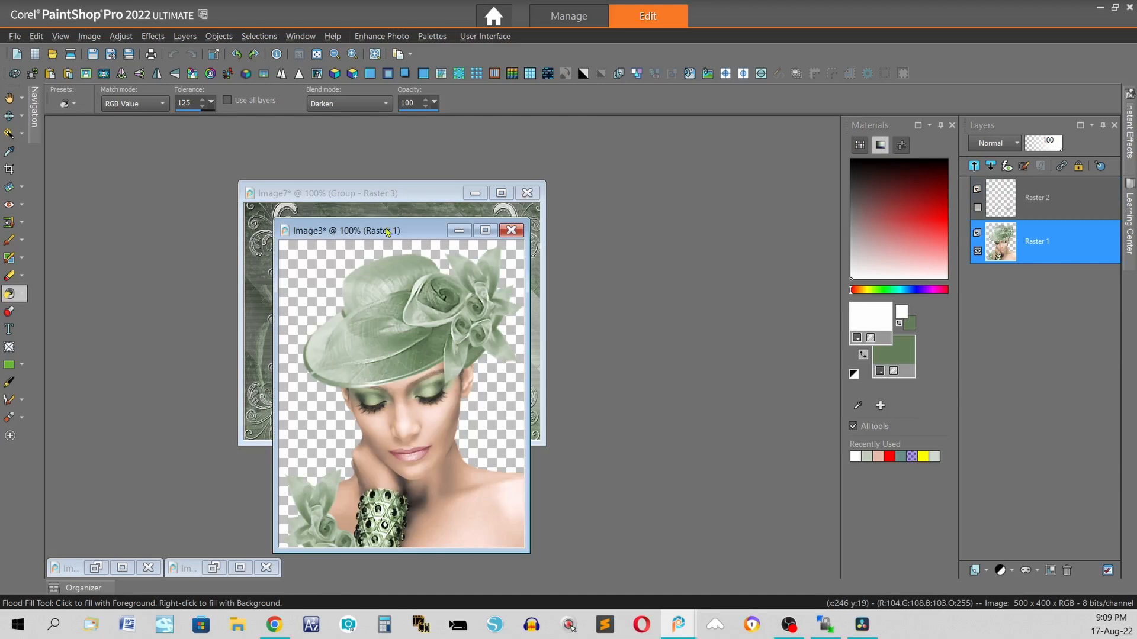
Paste the image of the woman in the green hat as a new layer, minimize its source, and place the layer below the frame layer
drag(387, 231, 659, 219)
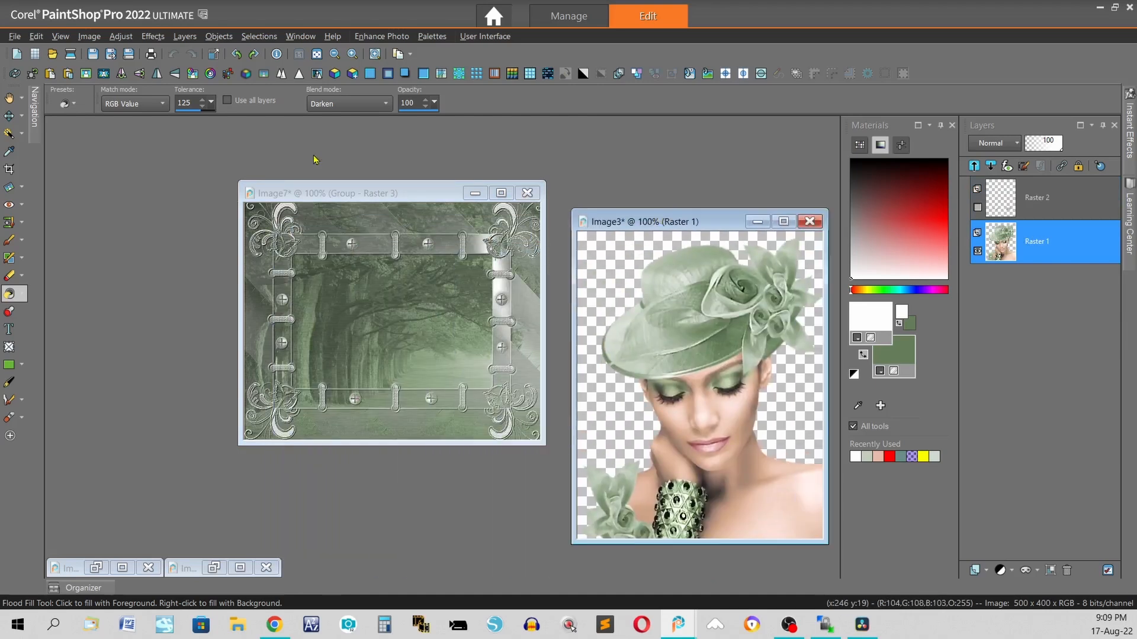
right_click(353, 193)
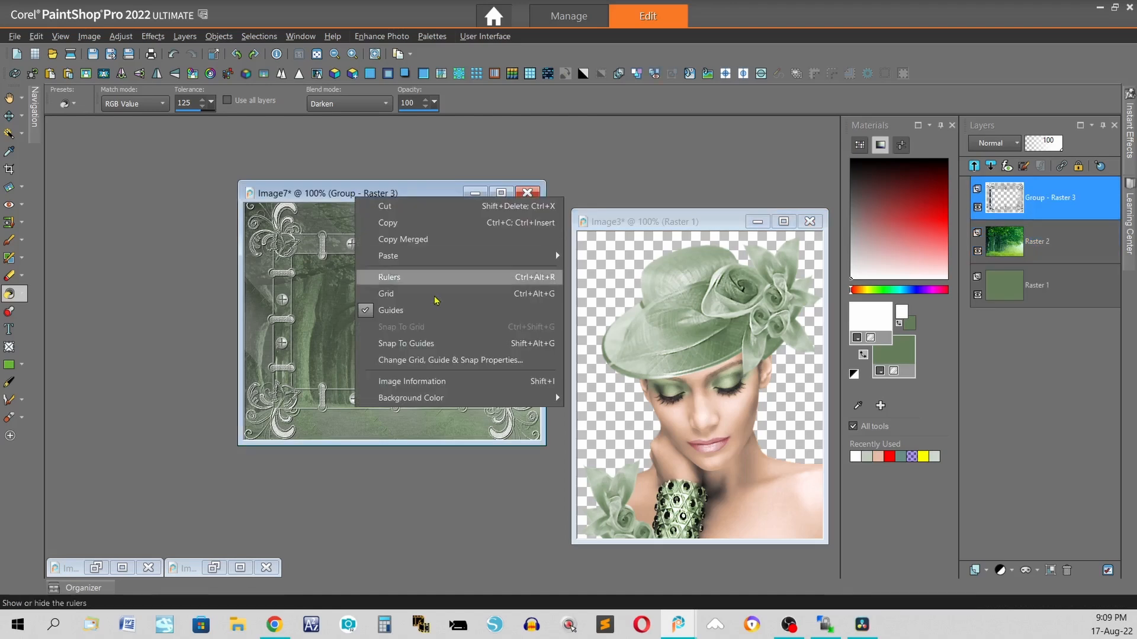
click(367, 278)
click(758, 222)
drag(1063, 204, 1058, 262)
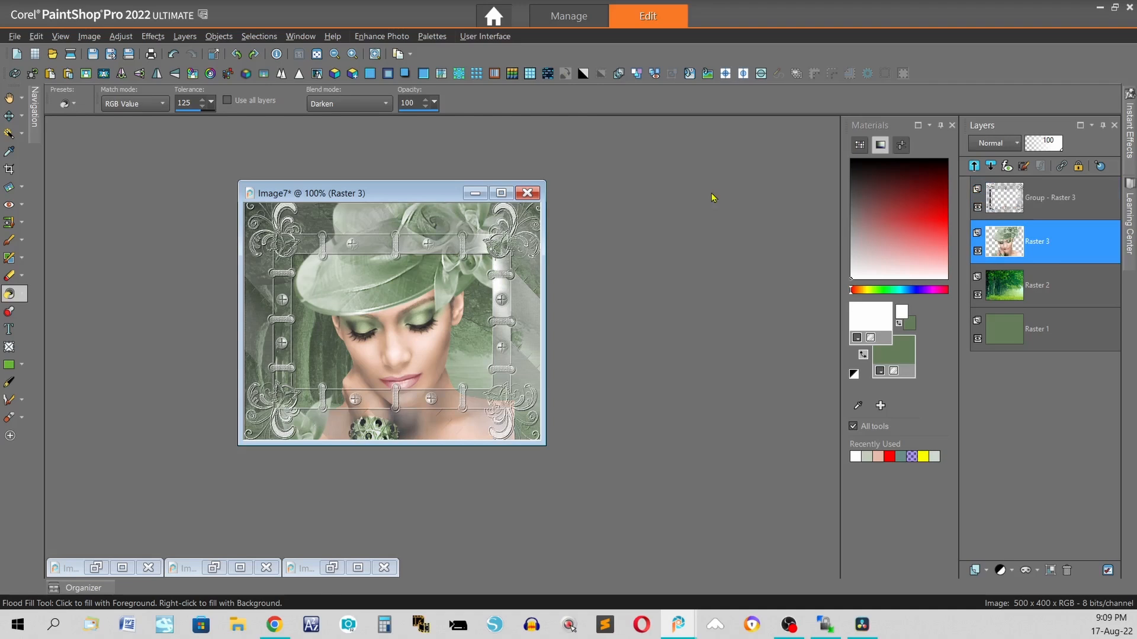
Resize the woman layer to 75 percent with Resize all layers off, and sharpen it
click(213, 54)
text(75)
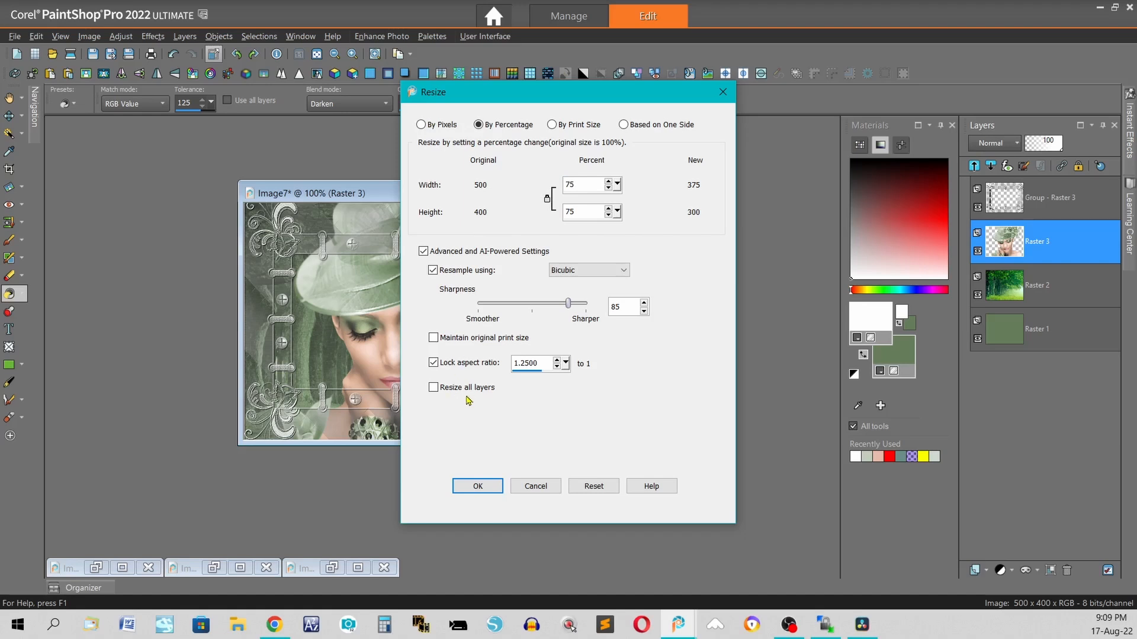
click(477, 486)
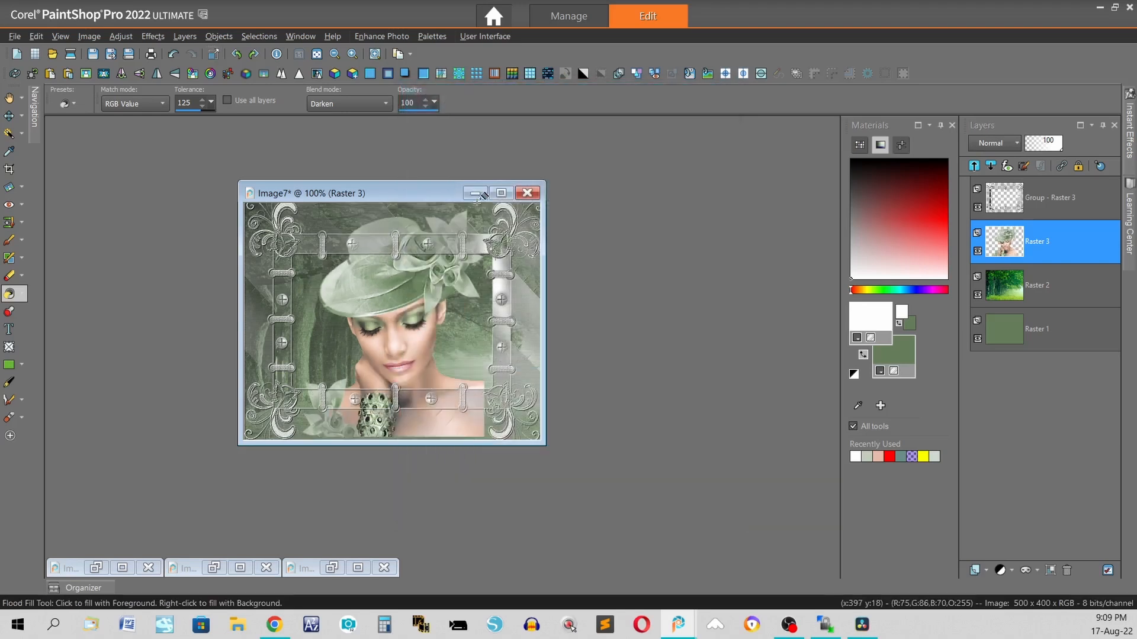
click(301, 78)
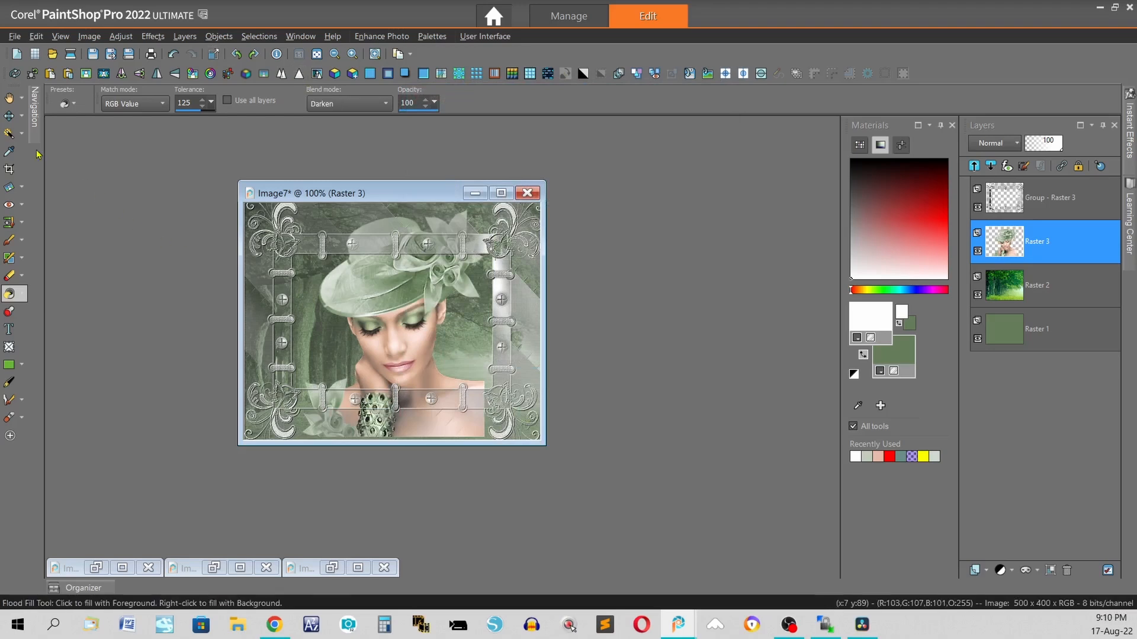
Move the woman to the canvas's lower right and apply a black drop shadow with offsets -10 and -10, opacity 50 and blur 10
click(8, 119)
drag(394, 297, 382, 233)
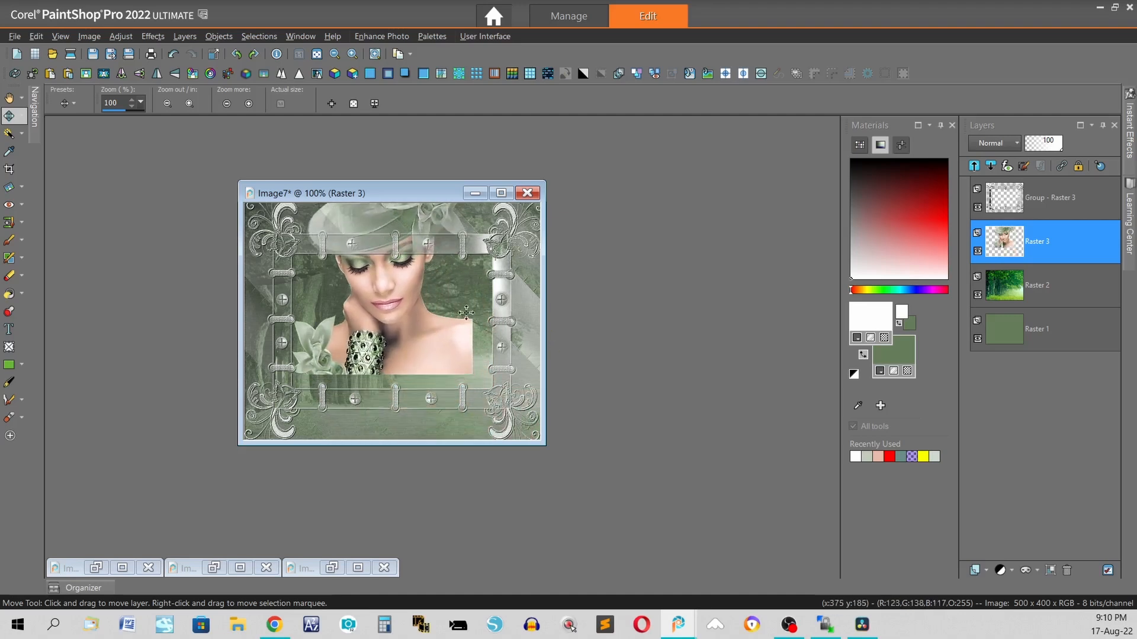
drag(394, 284, 466, 354)
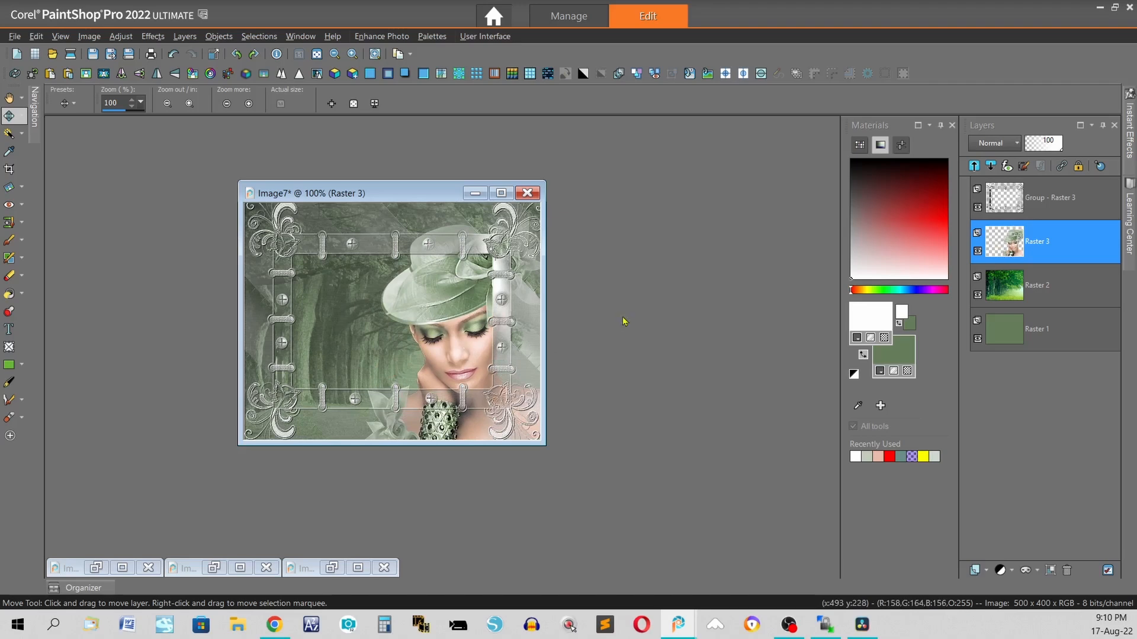
click(407, 74)
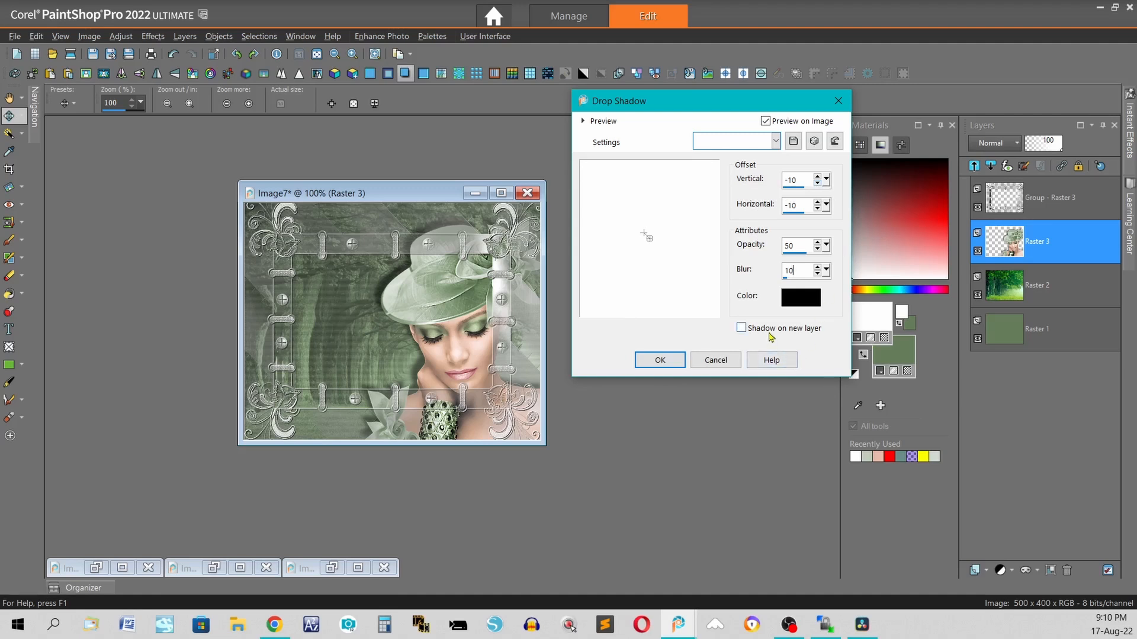
click(658, 360)
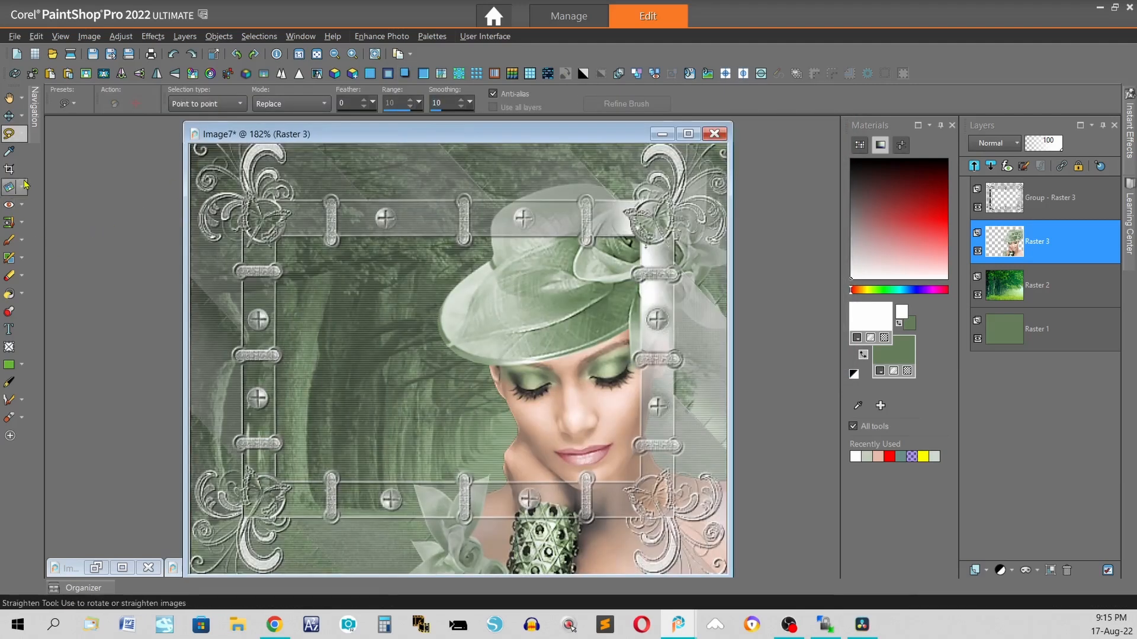
Set up the Freehand Selection tool with Point to point selection, Replace mode, feather 0 and smoothing 2, and reposition the composition window
click(22, 134)
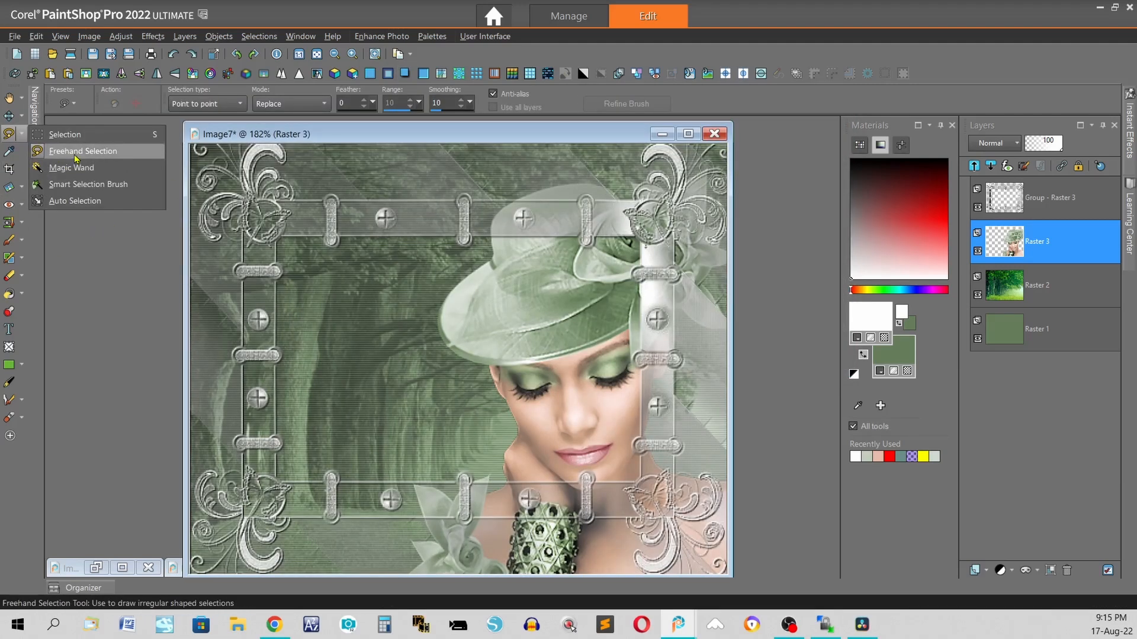
click(76, 155)
click(240, 105)
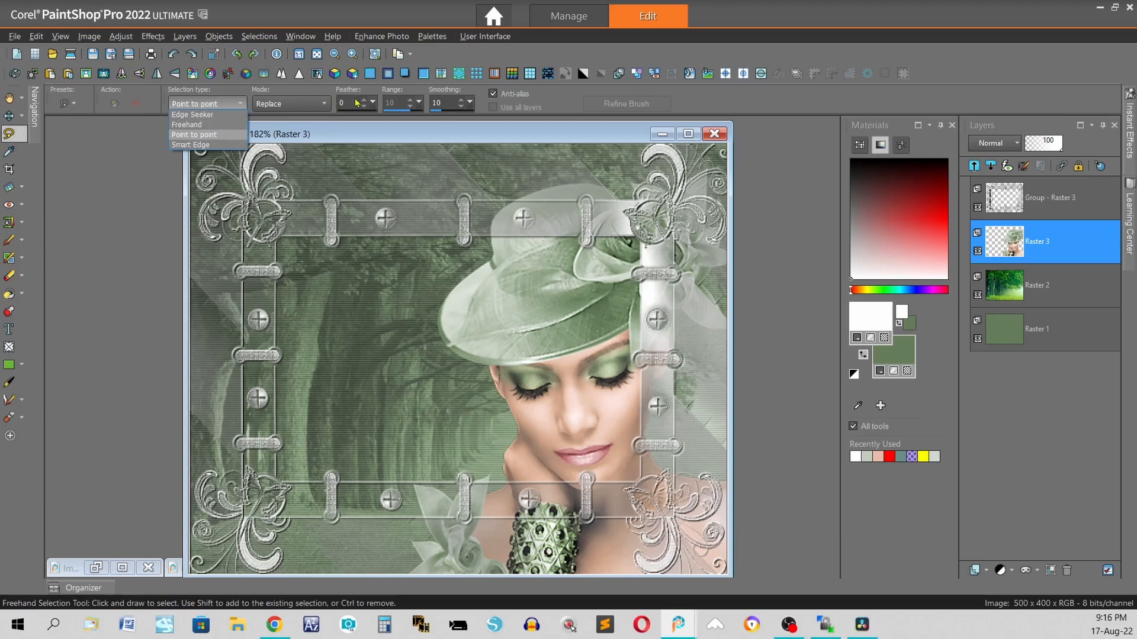
click(471, 105)
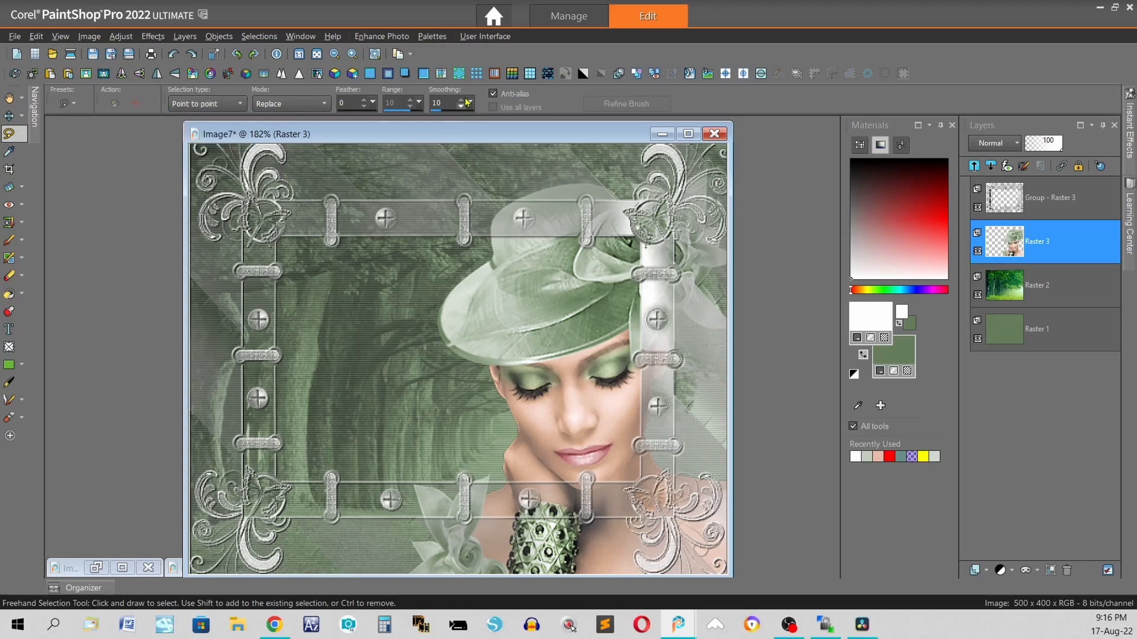
drag(470, 102, 367, 110)
click(461, 100)
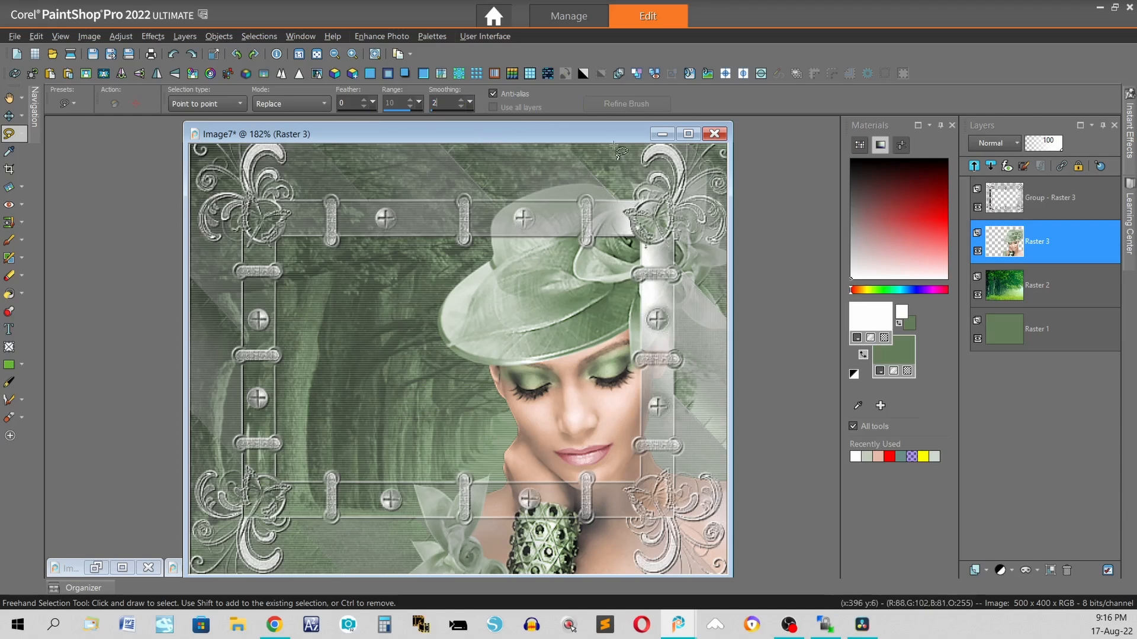
drag(565, 134, 462, 120)
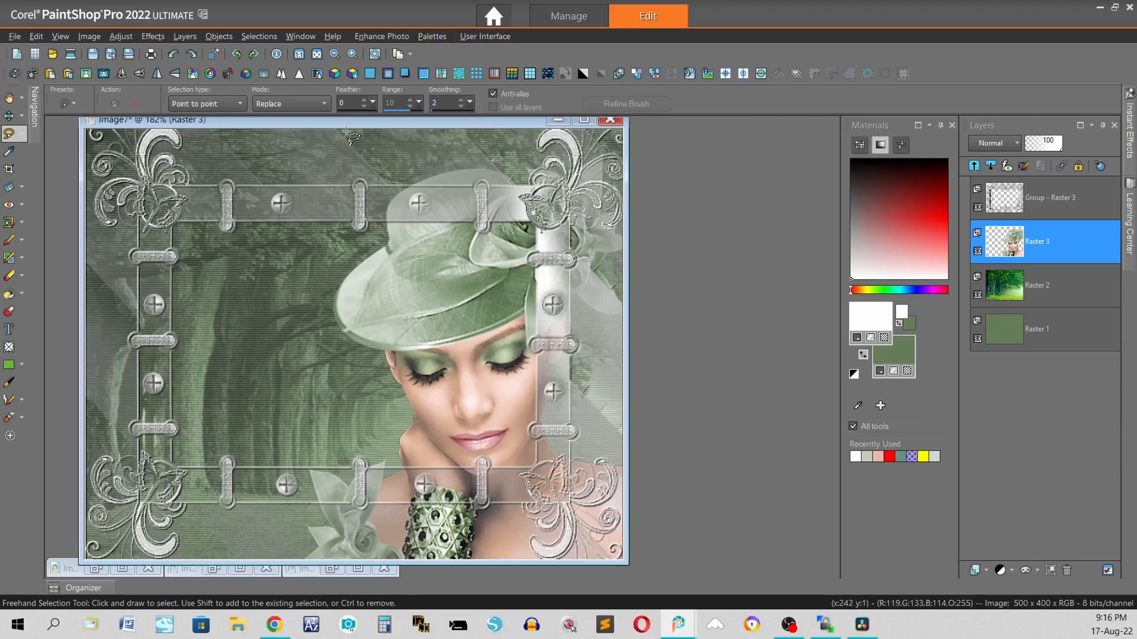
Select the woman's hat, flowers and face with a point-to-point outline that follows the frame's inner edge below her chin and extends past the canvas edges
click(307, 132)
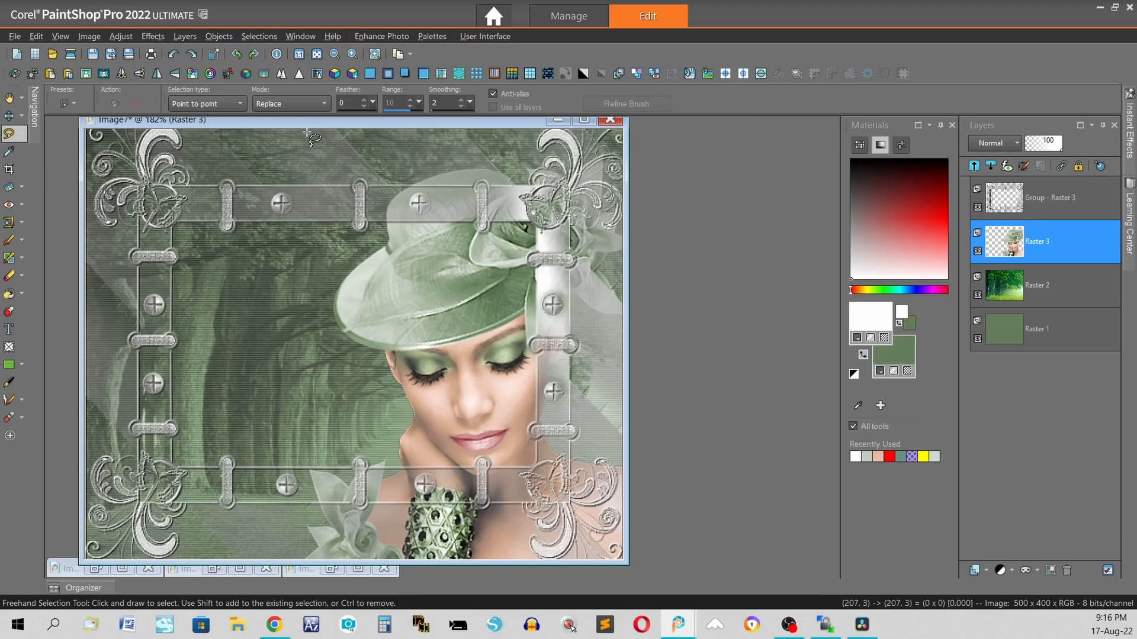
click(327, 406)
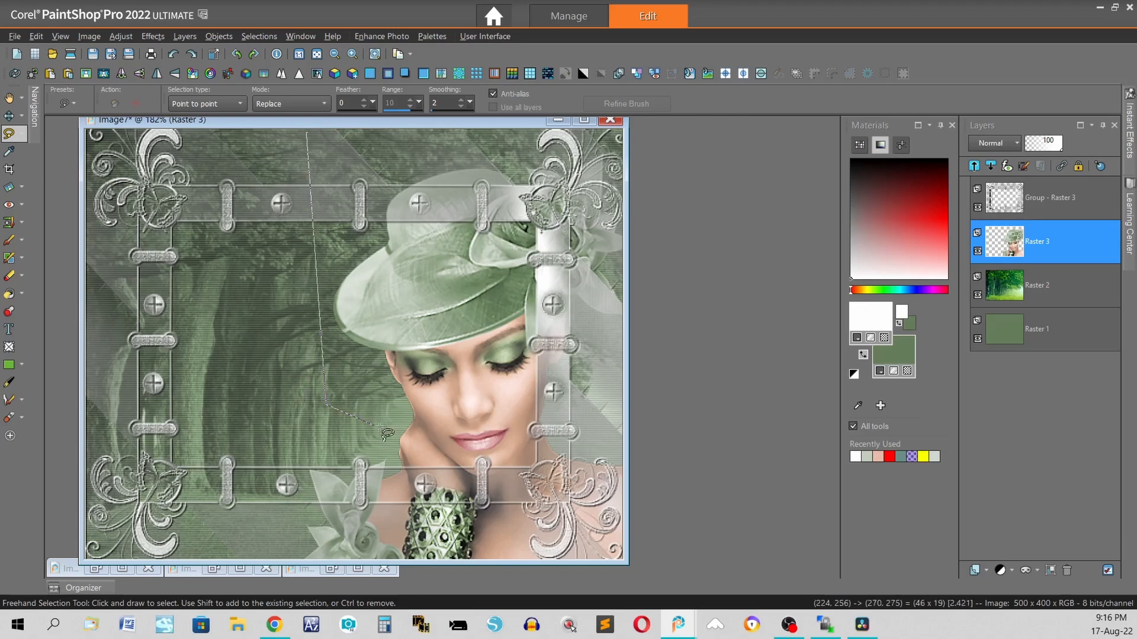
click(400, 467)
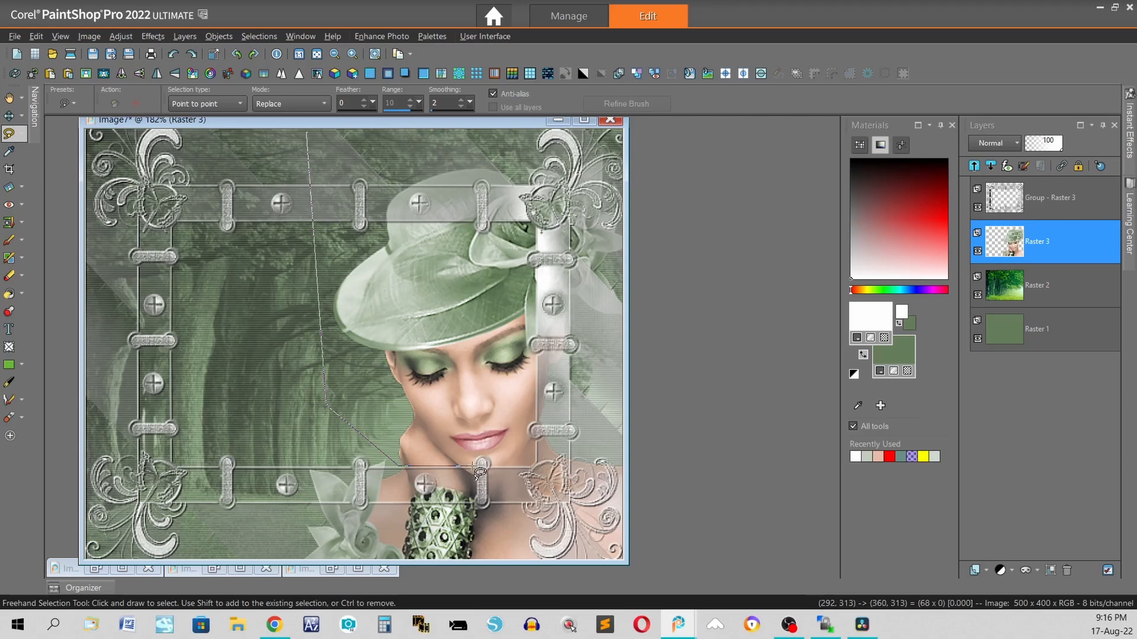
click(476, 459)
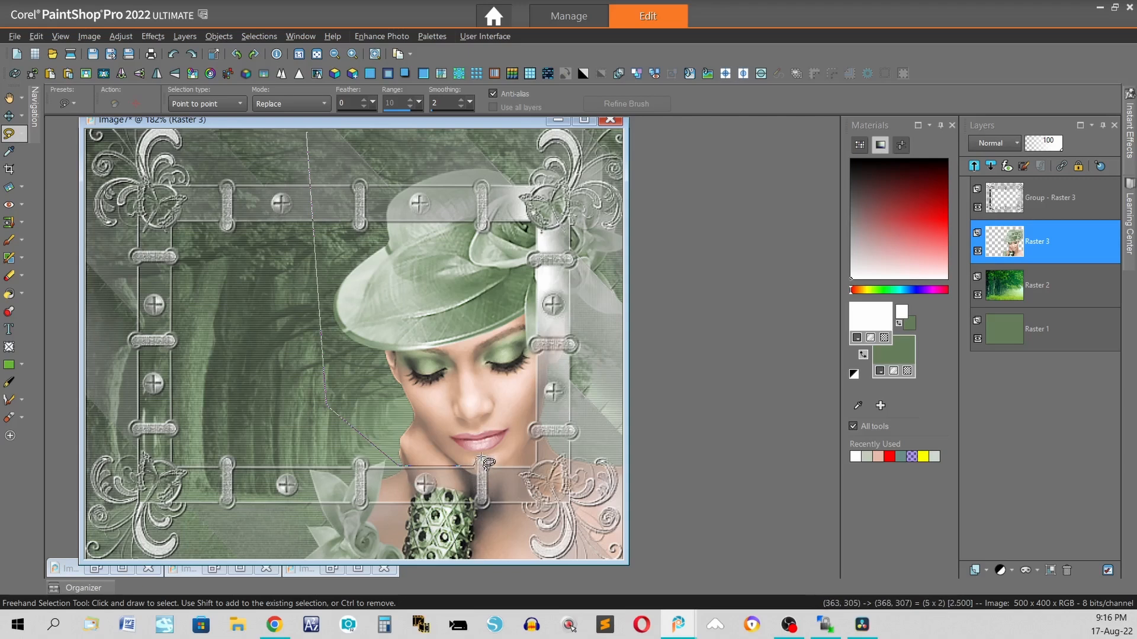
click(481, 457)
click(489, 461)
click(495, 468)
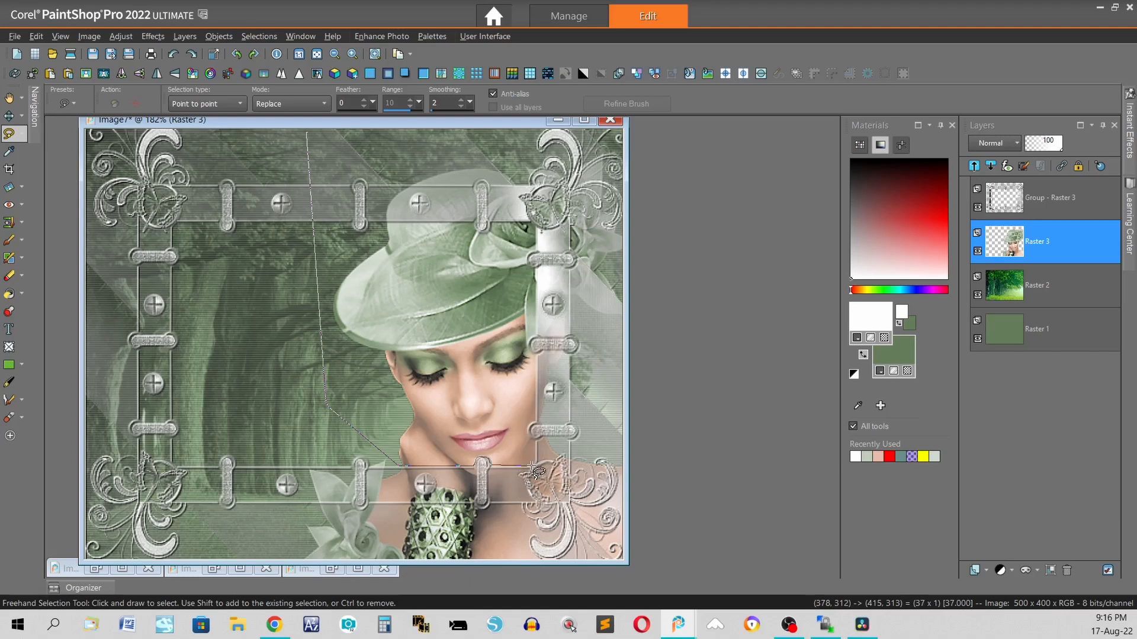
click(533, 465)
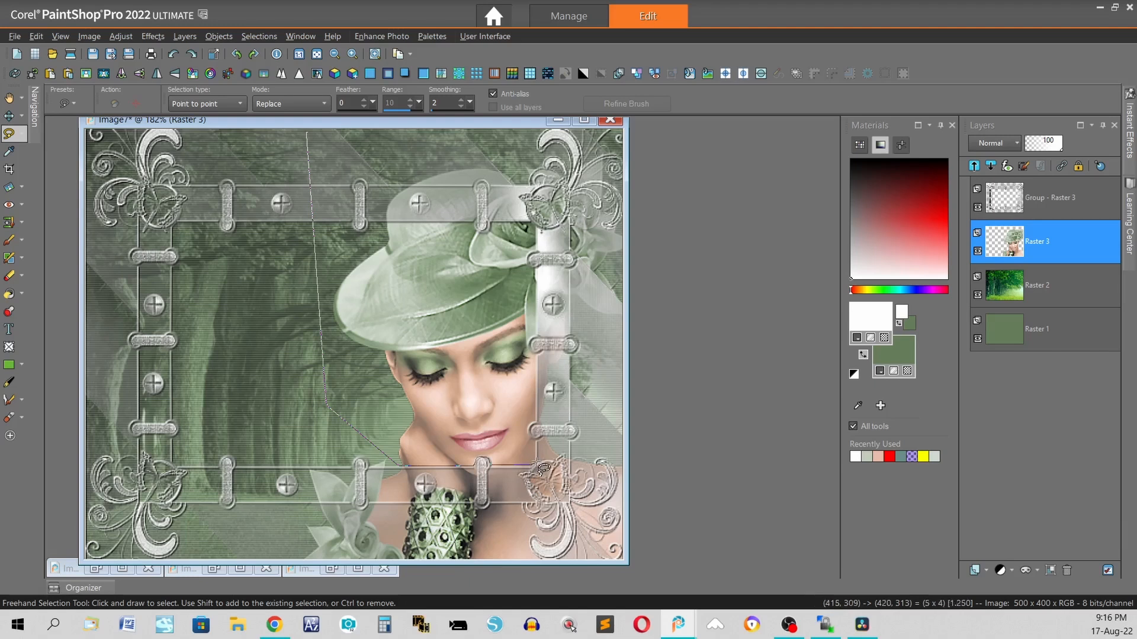
click(538, 439)
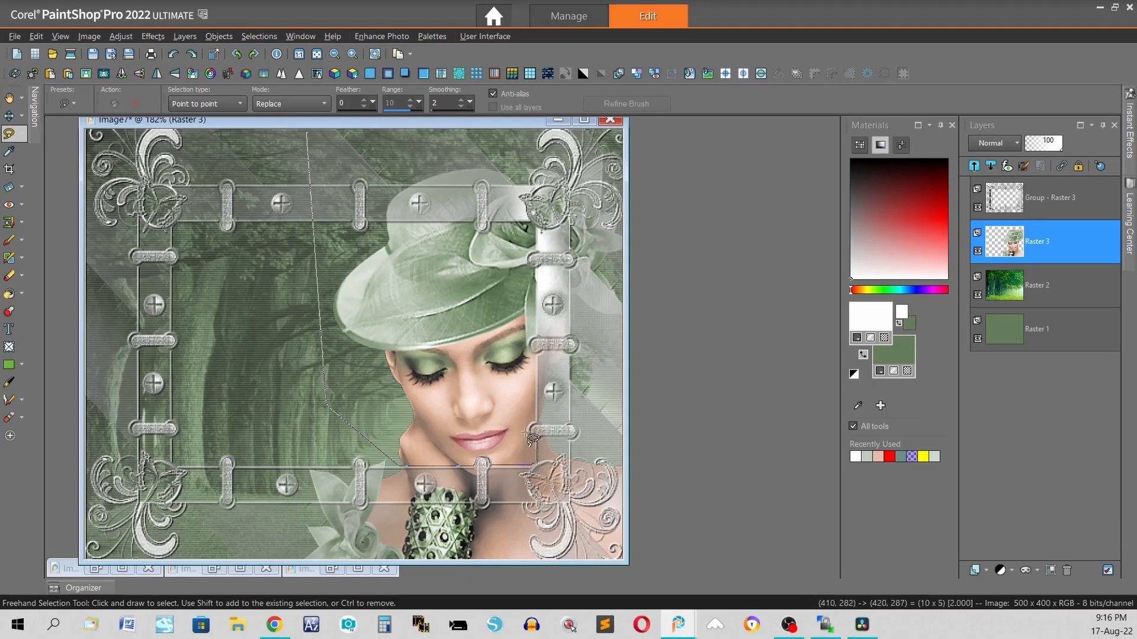
click(536, 425)
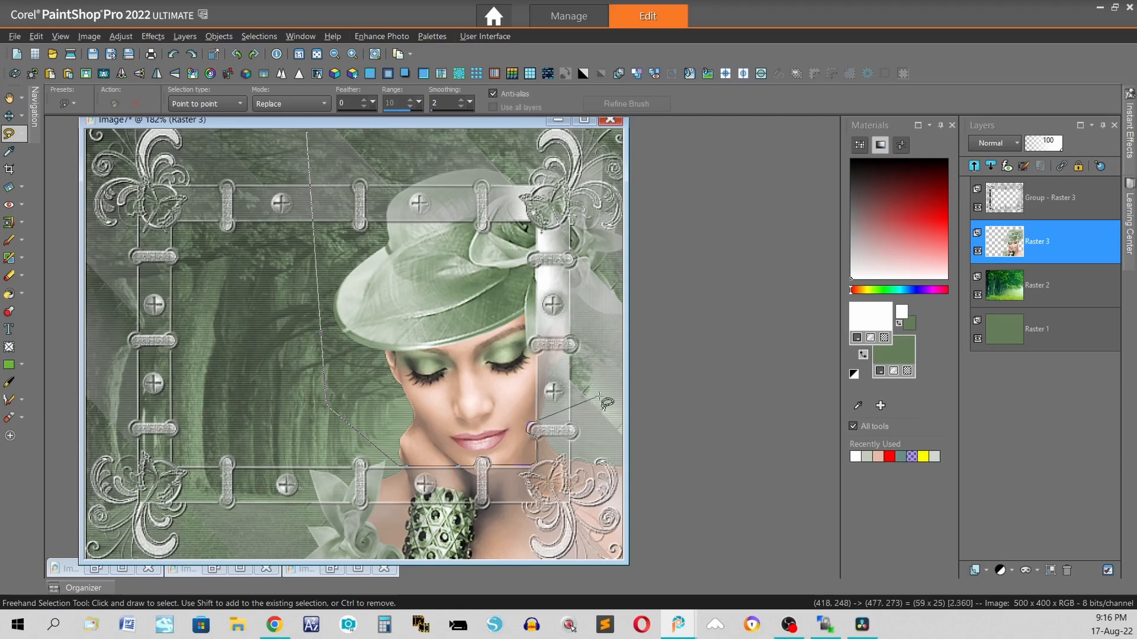
click(629, 395)
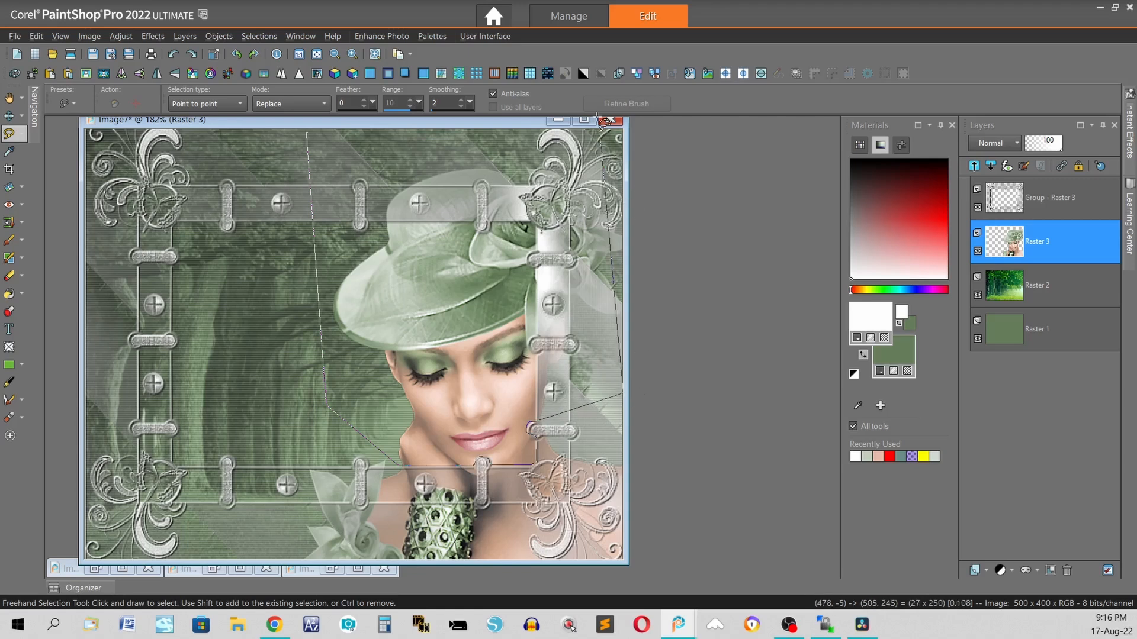
click(630, 98)
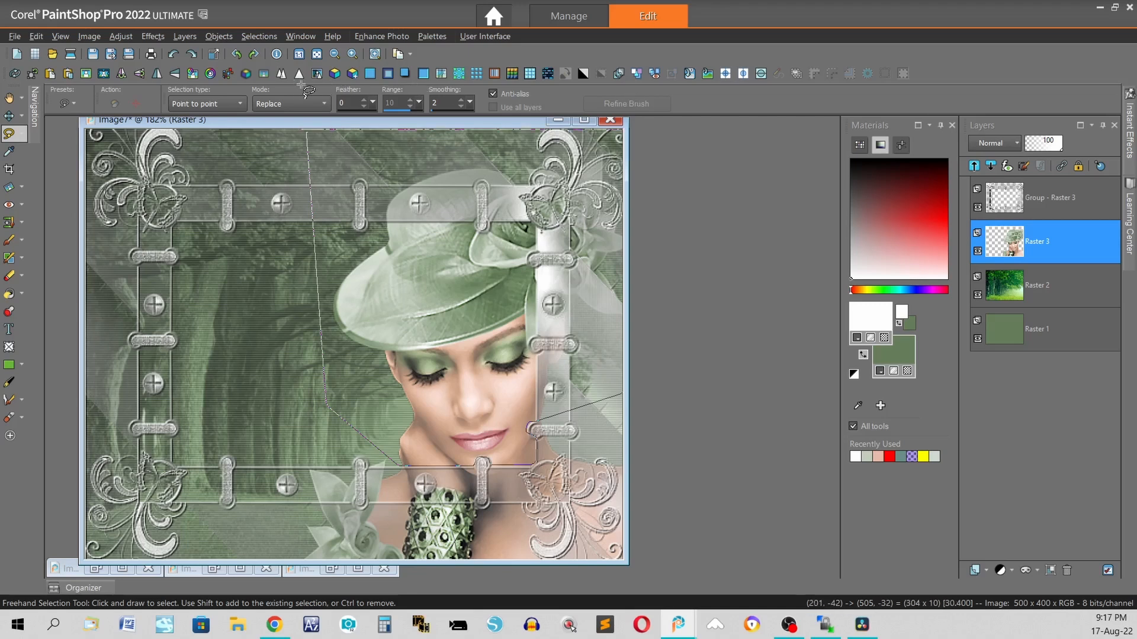
double_click(304, 90)
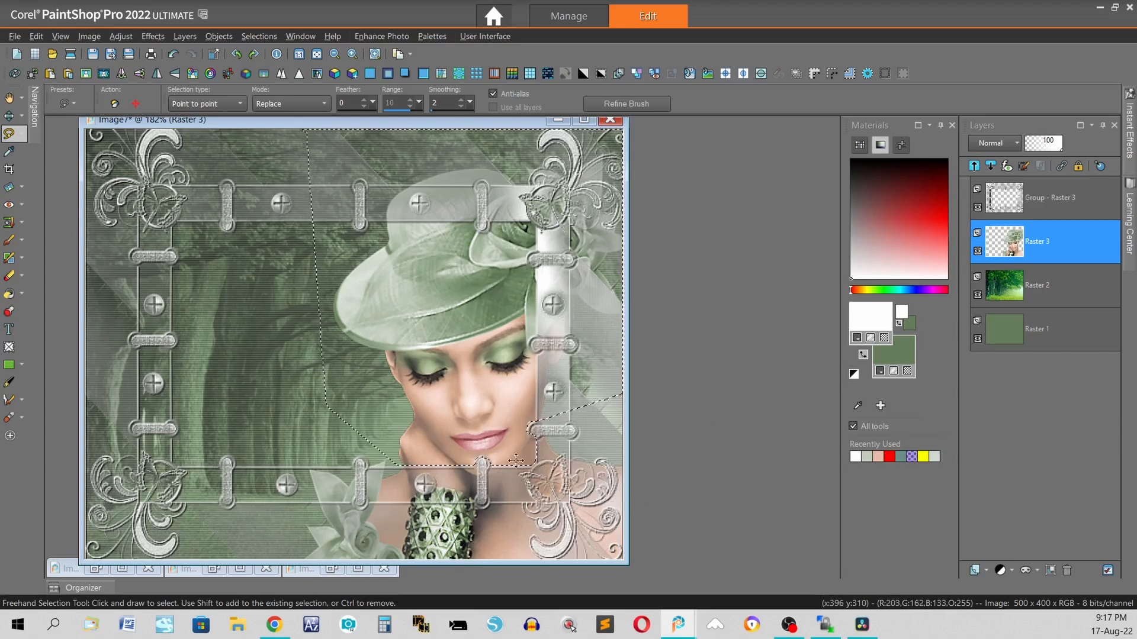
Promote the selected part of the woman to its own layer and place that layer above the frame layer
right_click(1057, 246)
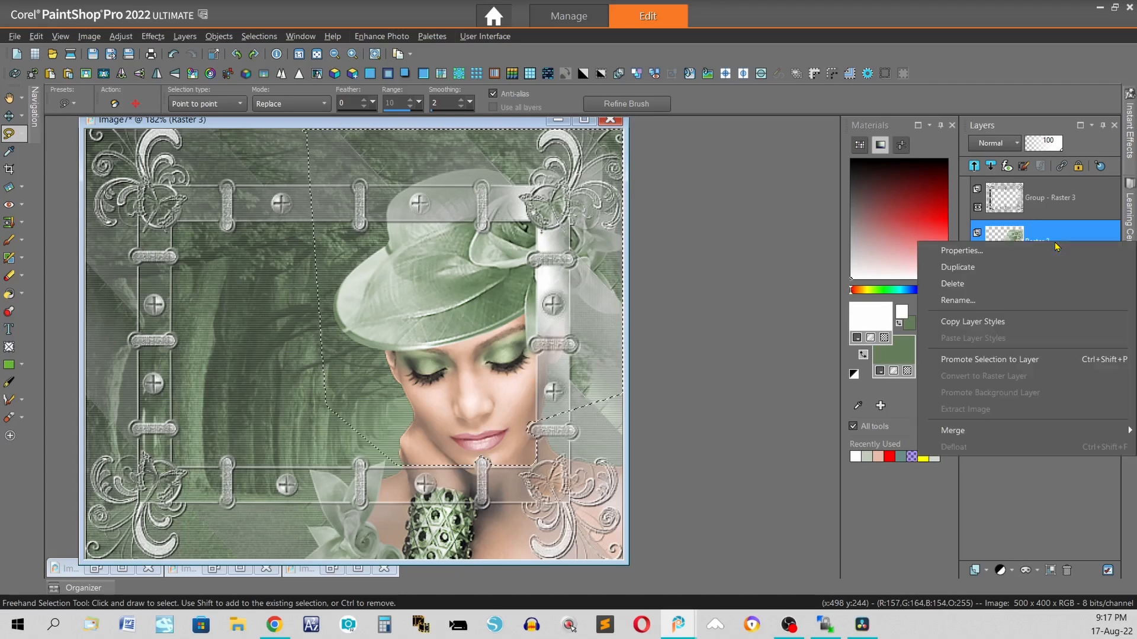
click(1014, 367)
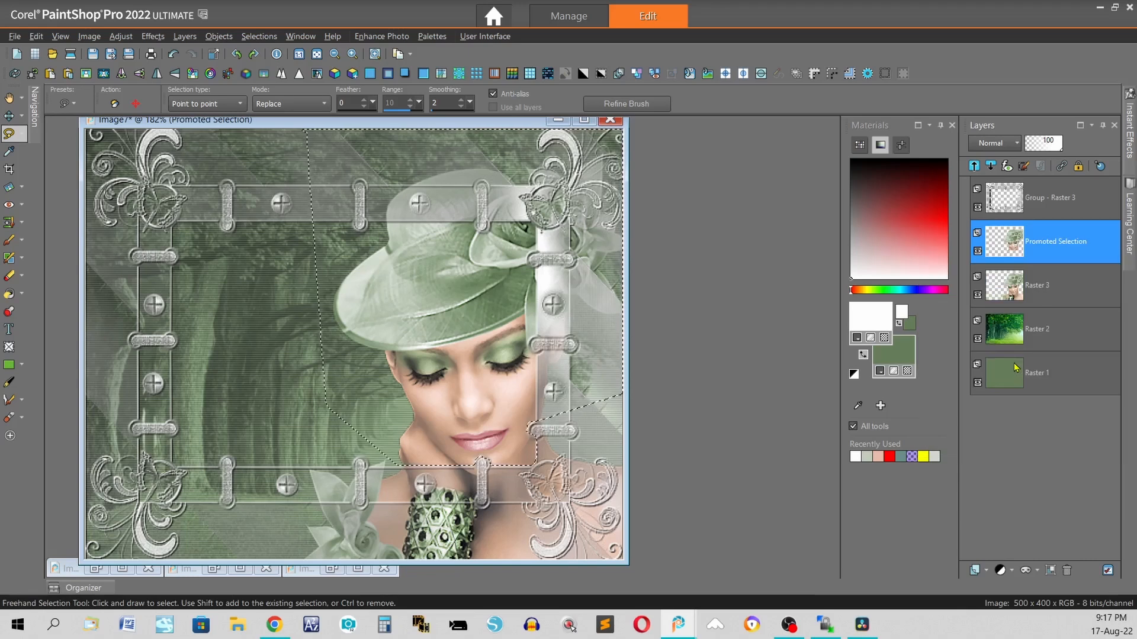
drag(1076, 251, 1064, 187)
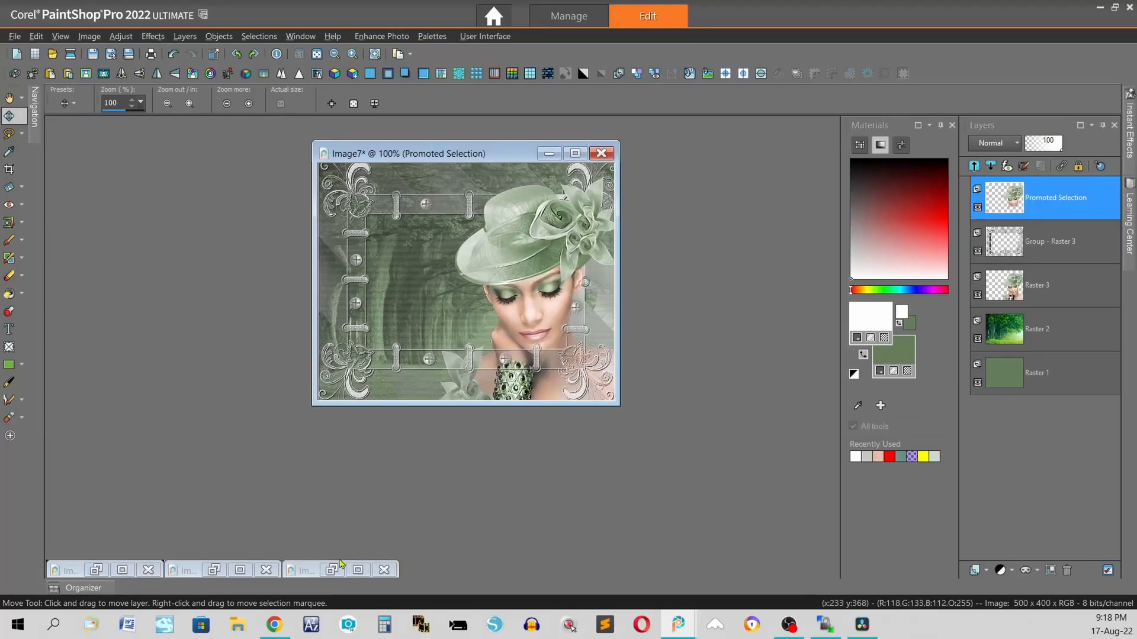
Restore the word art image and paste its "Stand by Me" layer as a new layer in the composition
click(330, 570)
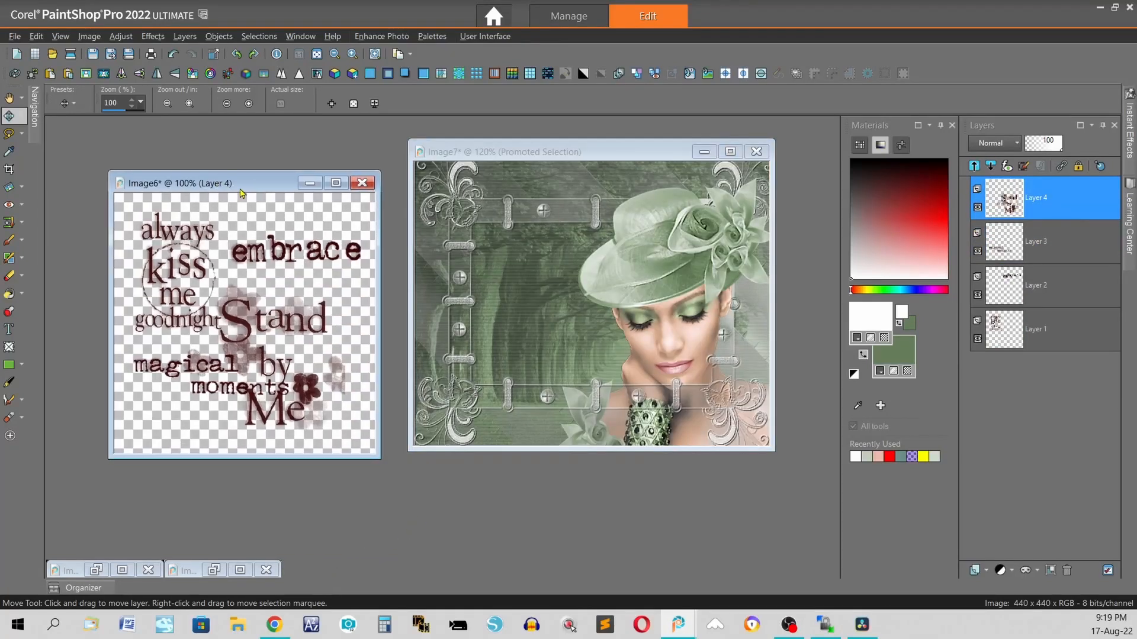
mouse_move(241, 193)
mouse_down()
mouse_move(229, 178)
mouse_move(252, 176)
mouse_up()
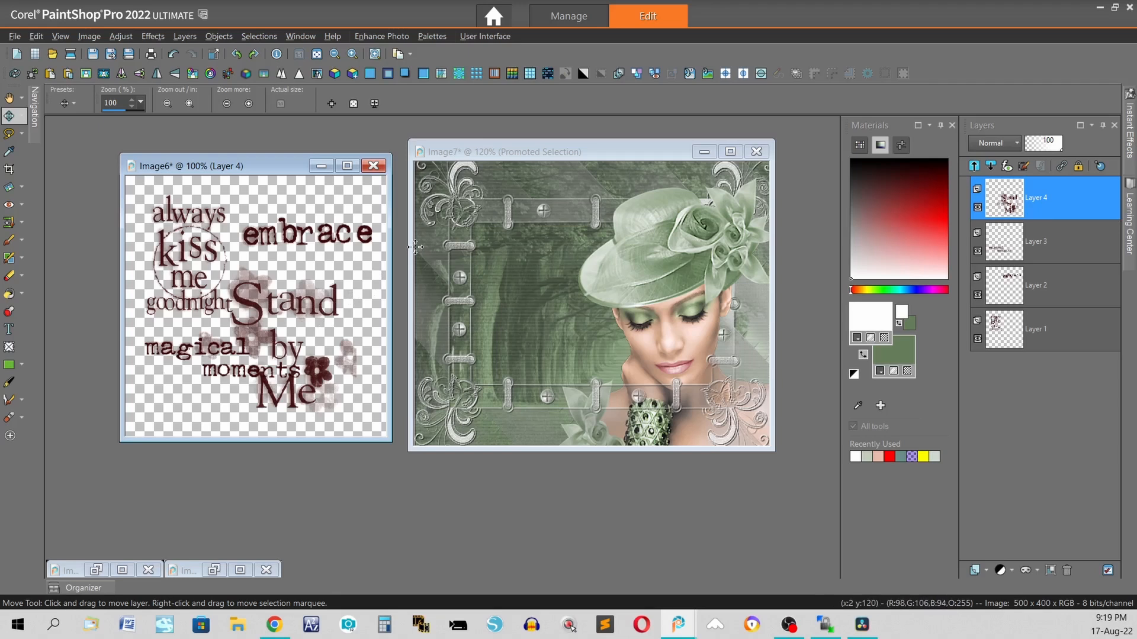
right_click(566, 152)
mouse_move(594, 212)
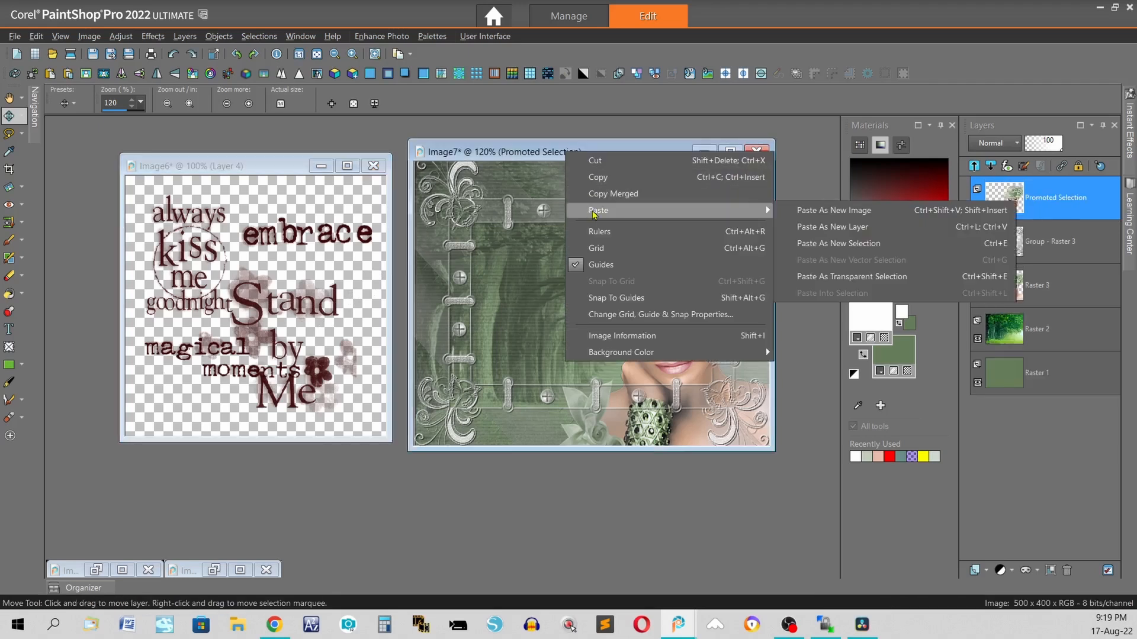
click(848, 228)
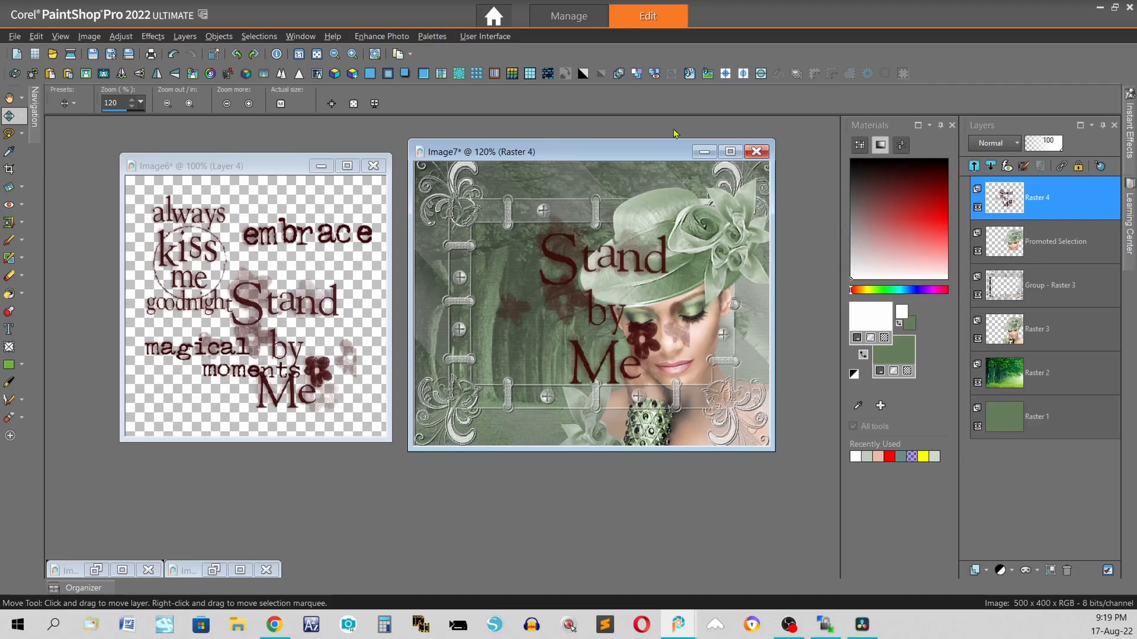
Resize the "Stand by Me" layer to 85 percent with Resize all layers off
click(213, 55)
double_click(570, 185)
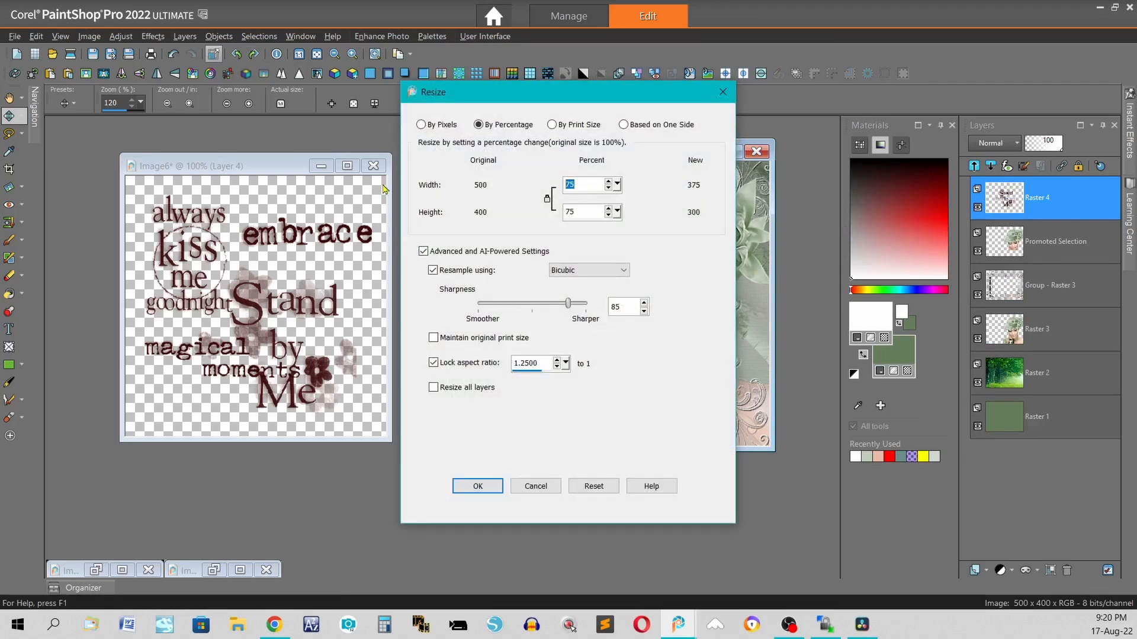
text(85)
key(Return)
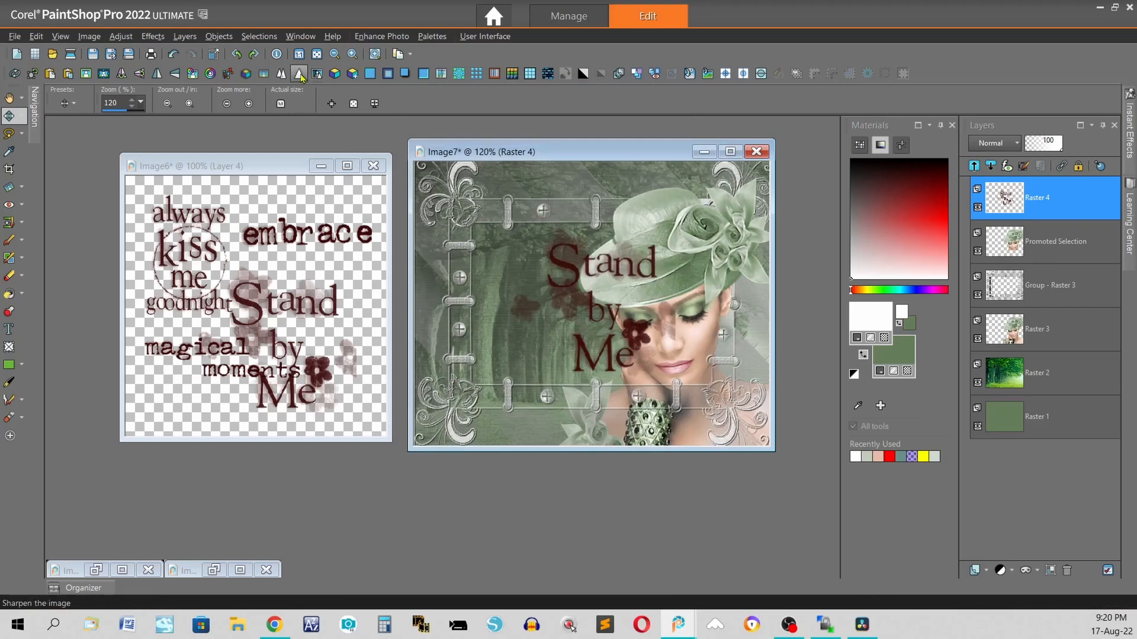
Set the "Stand by Me" layer's blend mode to Luminance (Legacy) and move the text onto the forest area beside the woman
click(1017, 146)
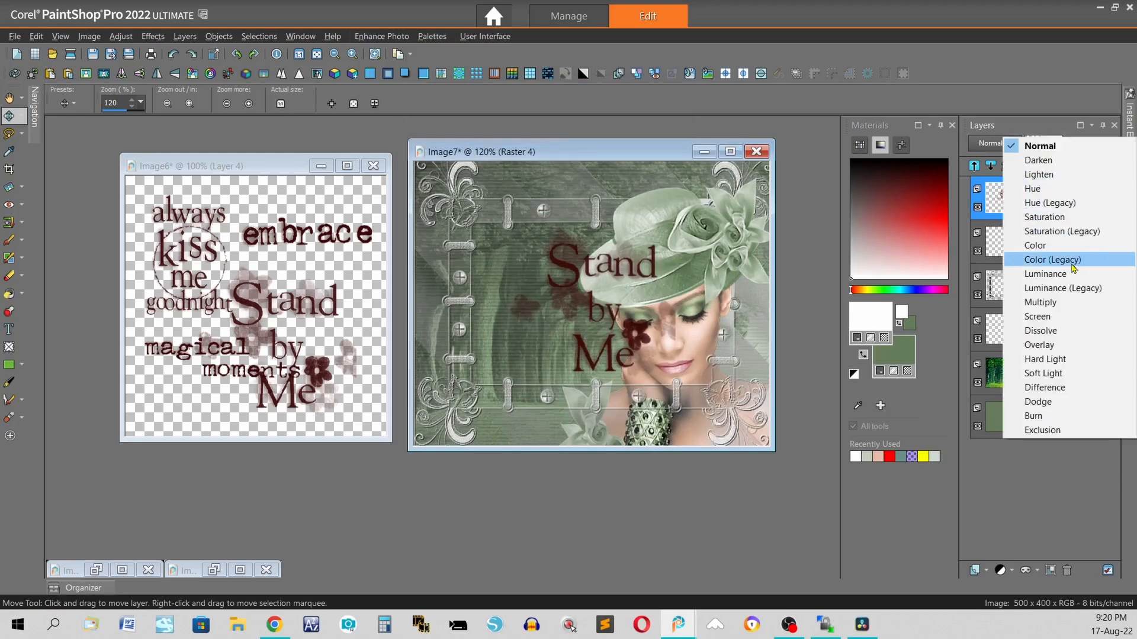
click(1059, 293)
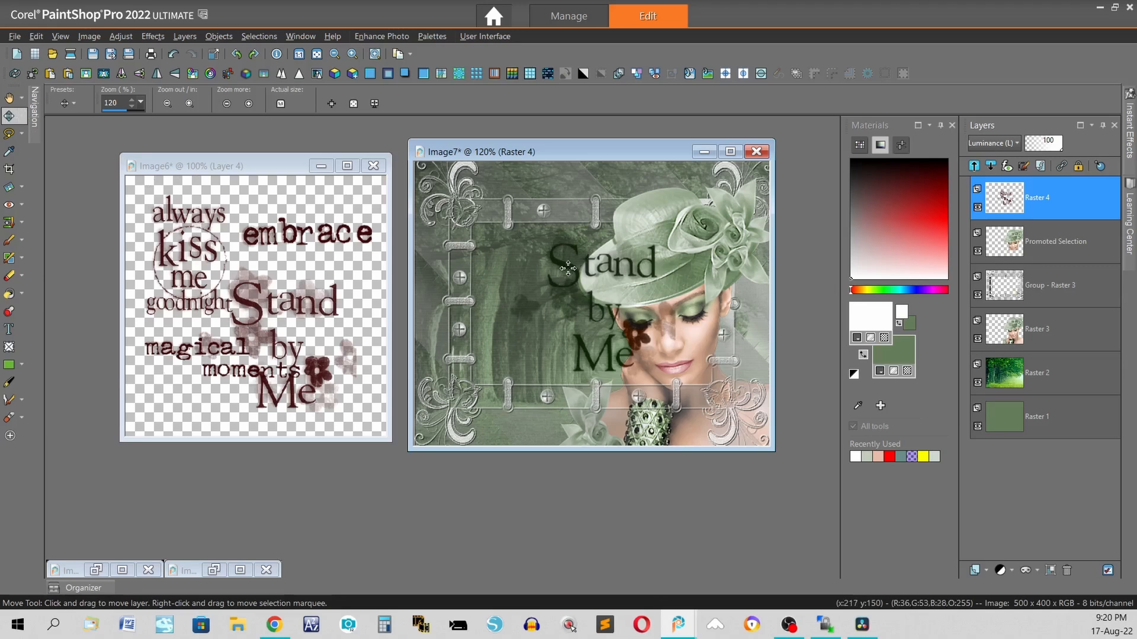
drag(567, 268, 511, 267)
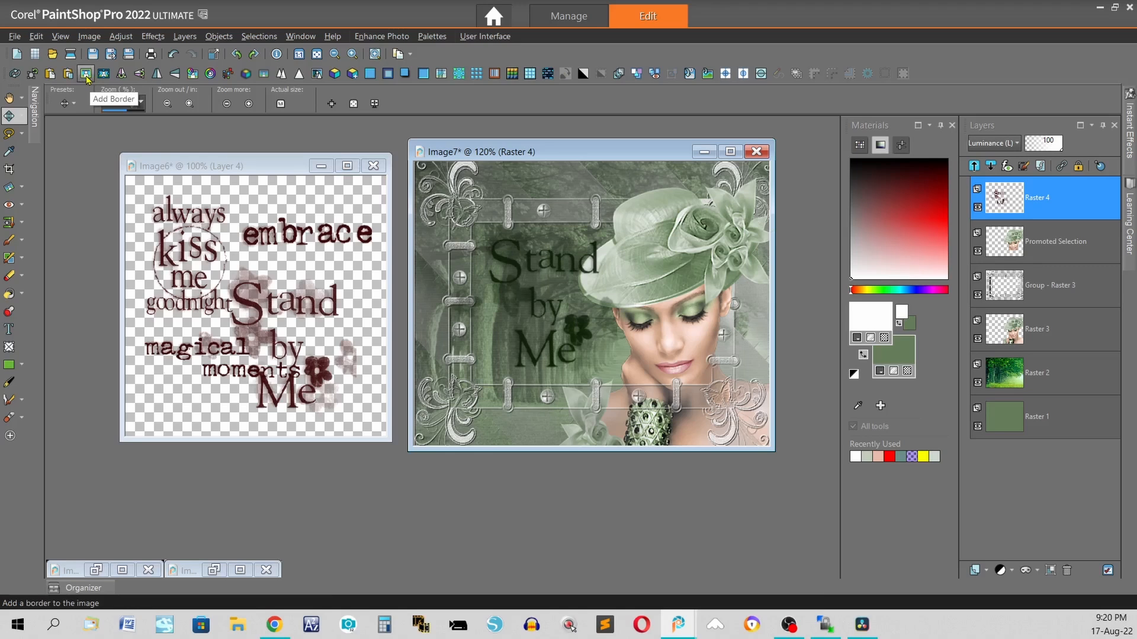
Add a symmetric 2-pixel border around the composition in the dark green background colour
click(95, 38)
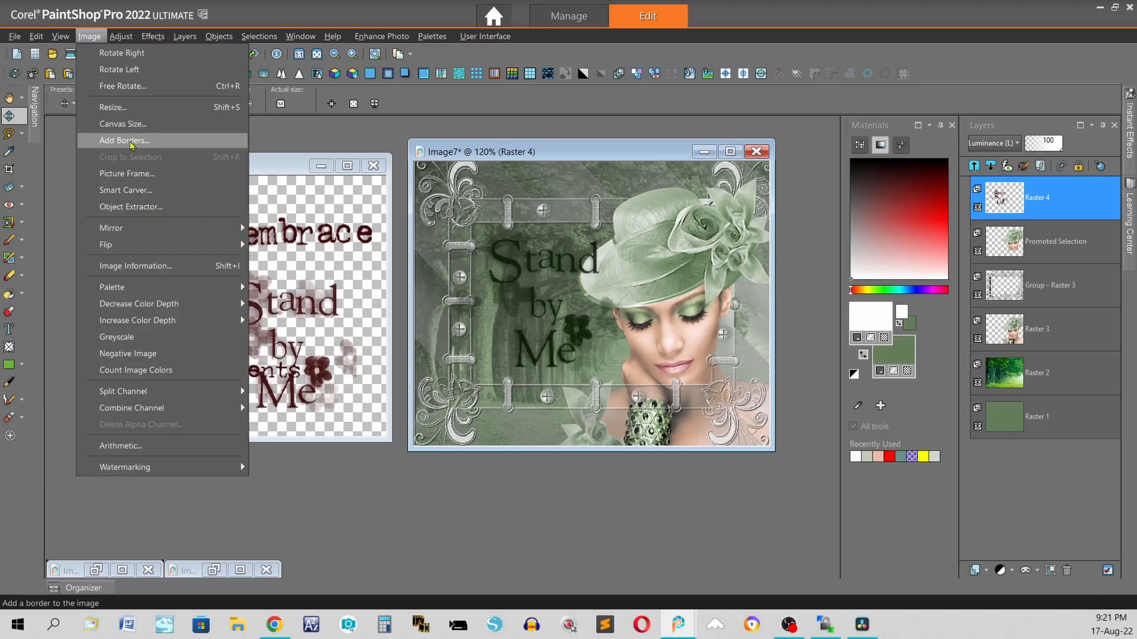
click(304, 134)
click(86, 74)
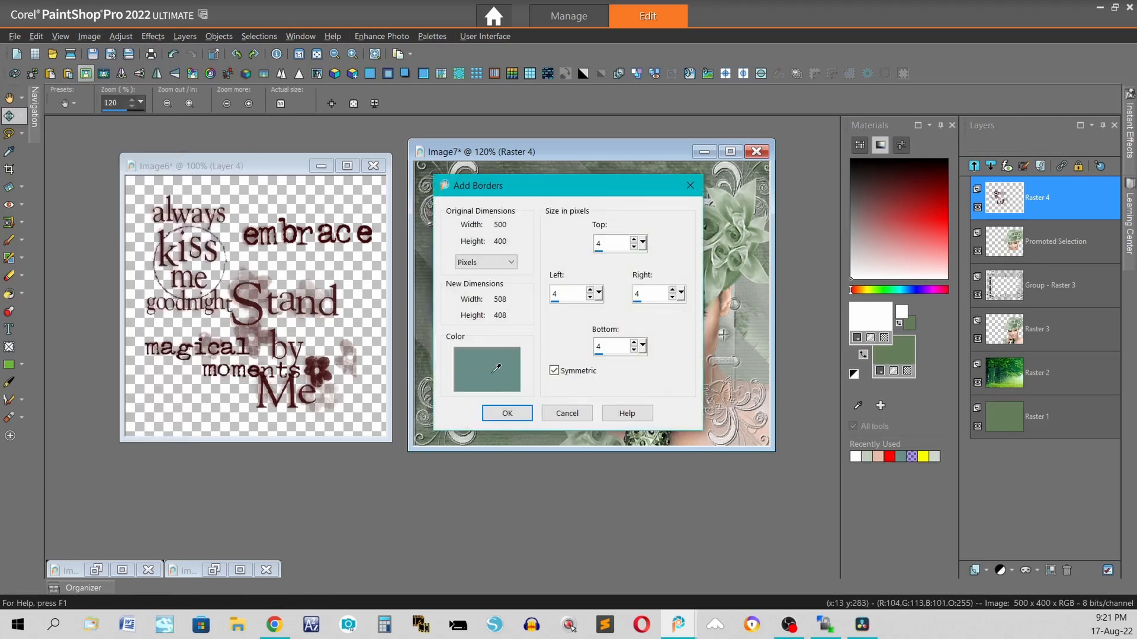
right_click(497, 369)
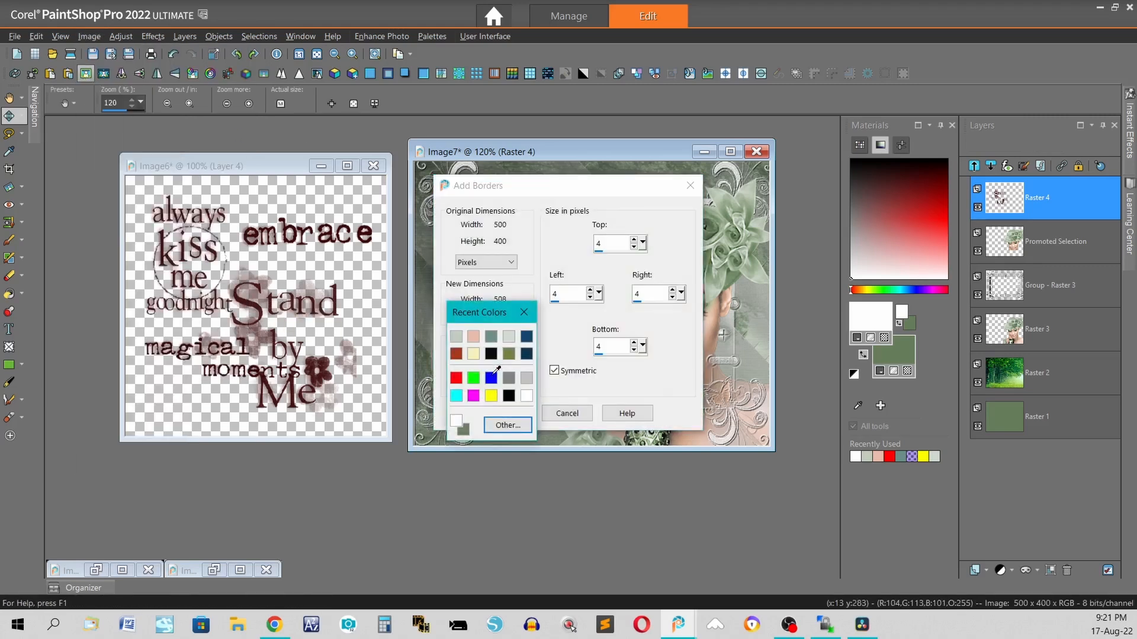
click(471, 430)
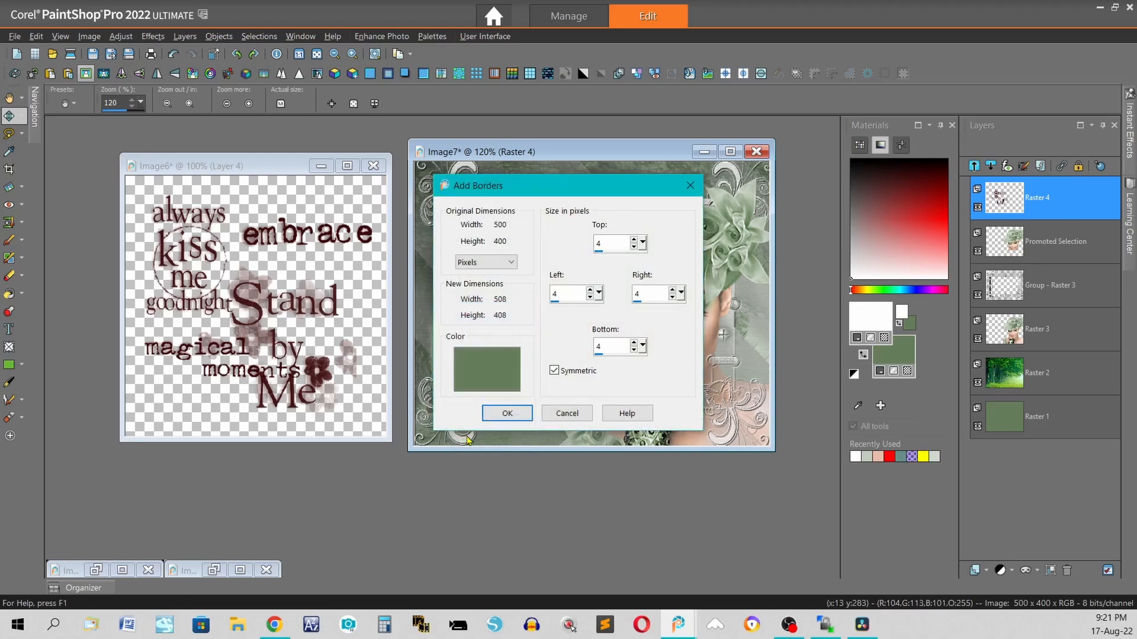
double_click(572, 294)
key(Return)
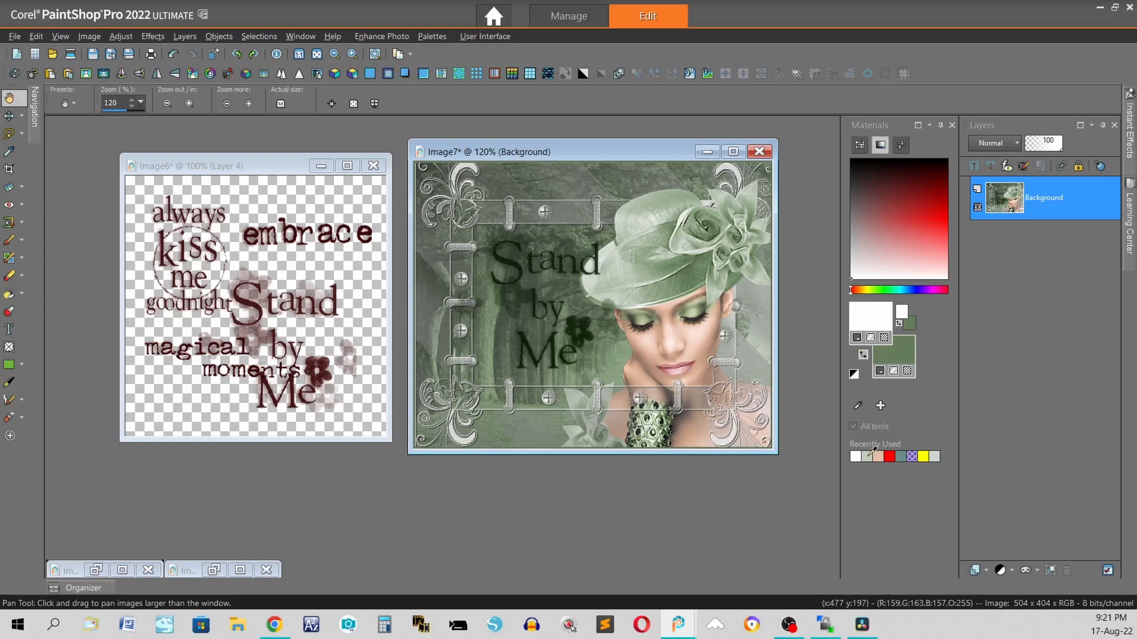
Set the foreground to the light green swatch and add a symmetric 2-pixel border in that foreground colour
click(873, 453)
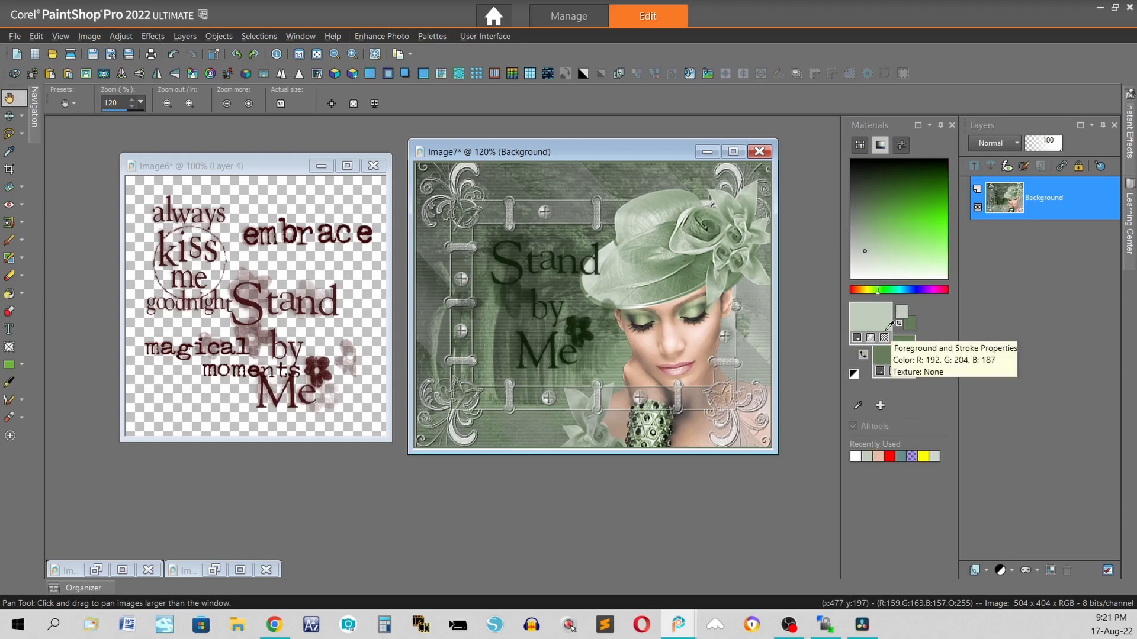
click(86, 75)
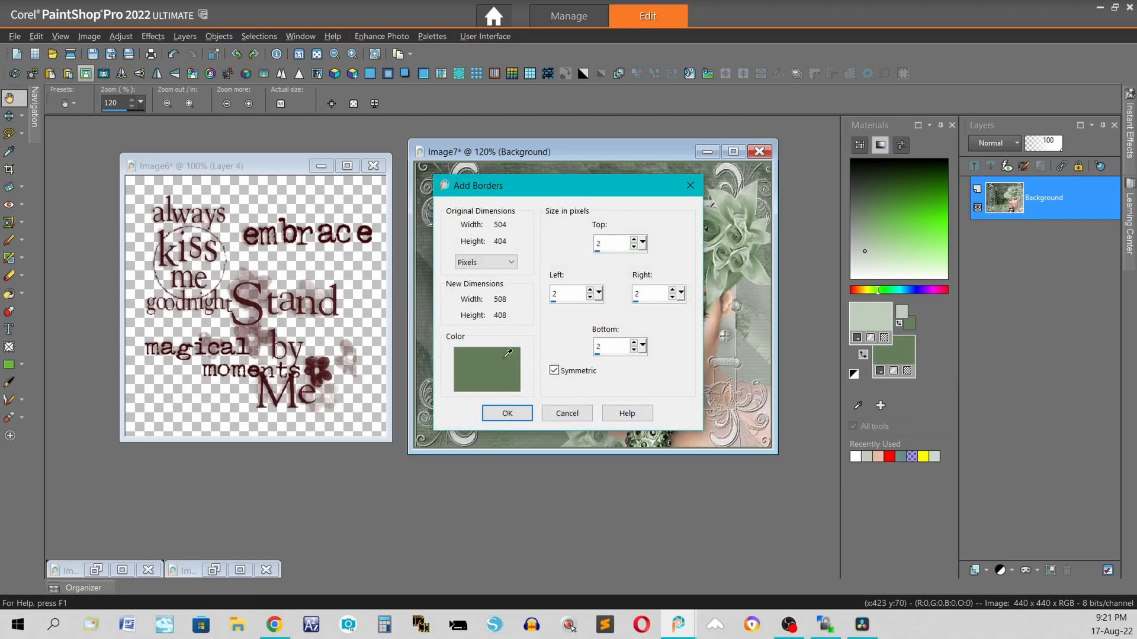
right_click(507, 353)
click(484, 395)
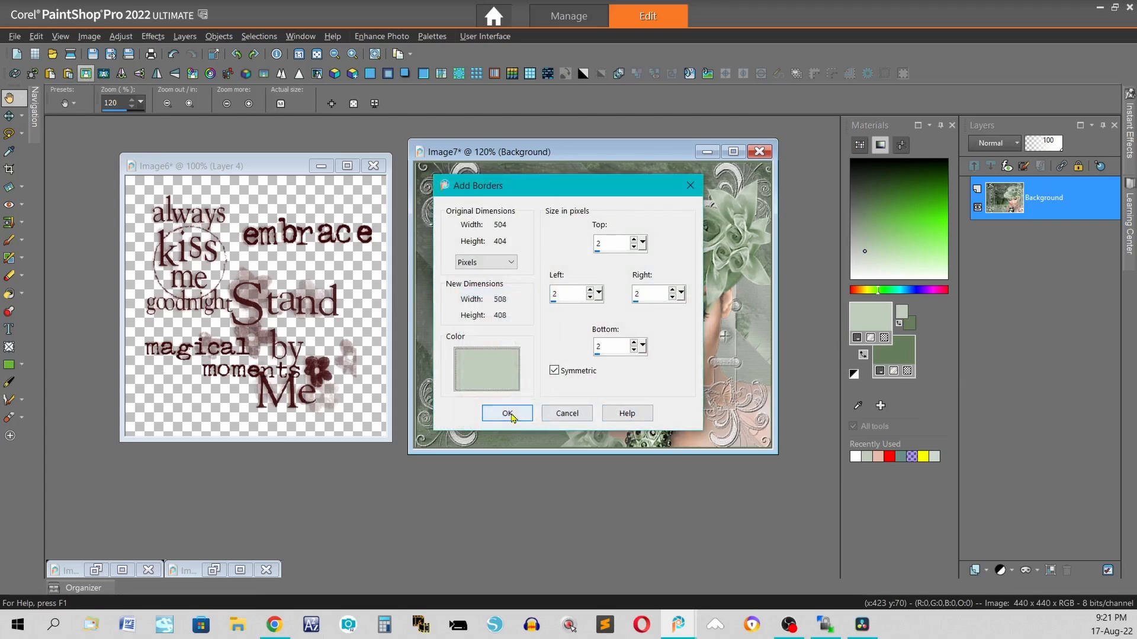
click(507, 414)
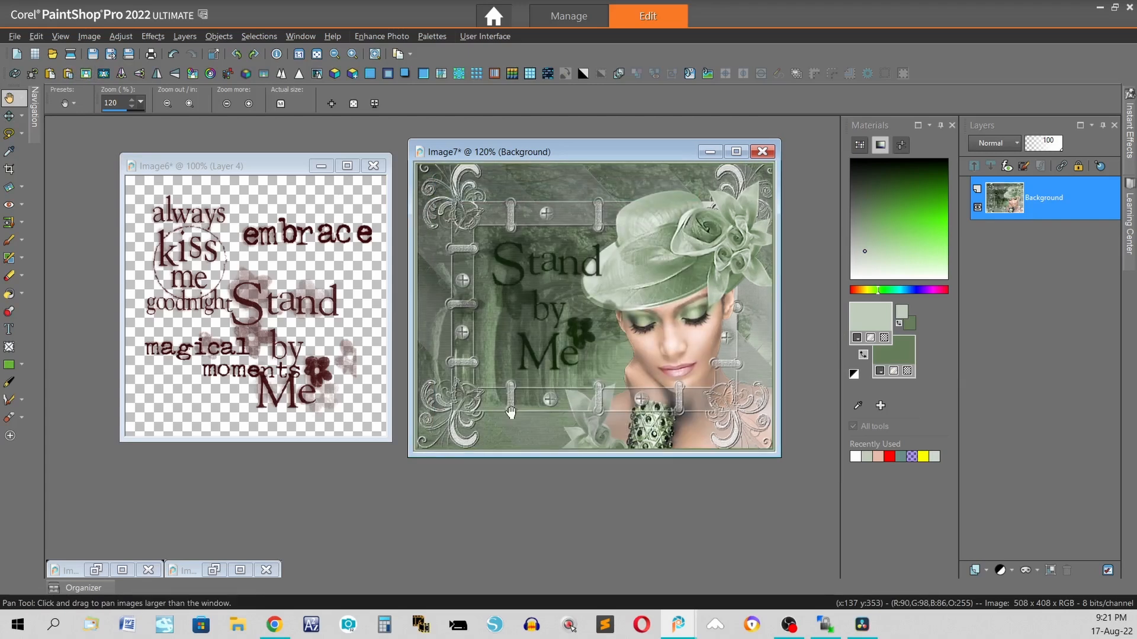
Add a symmetric 5-pixel white border around the composition
click(85, 74)
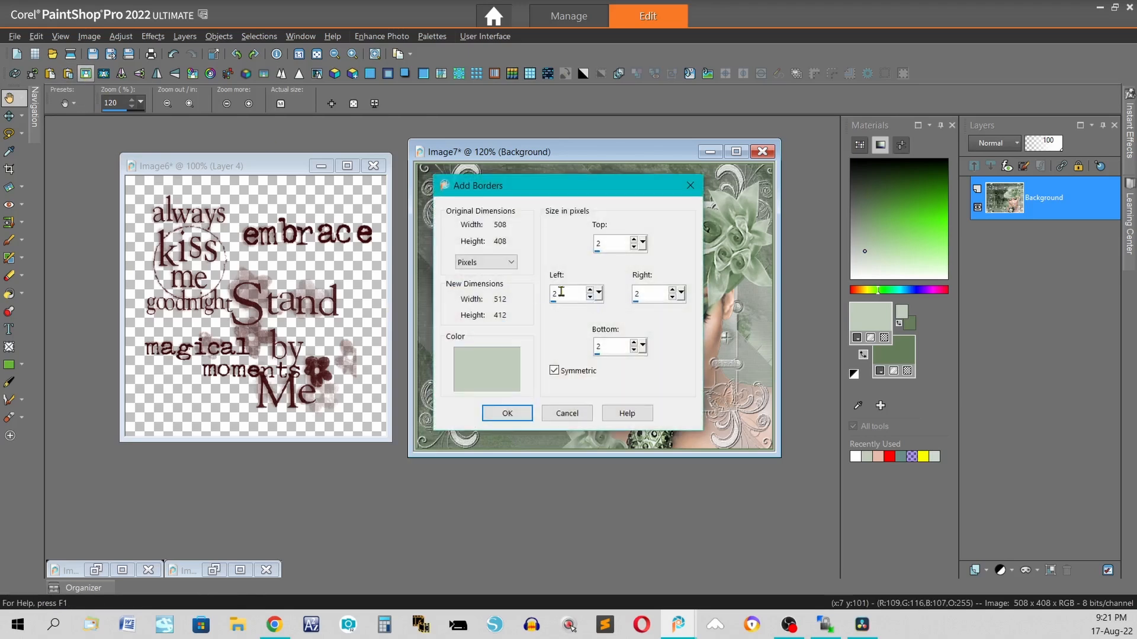
double_click(562, 292)
text(5)
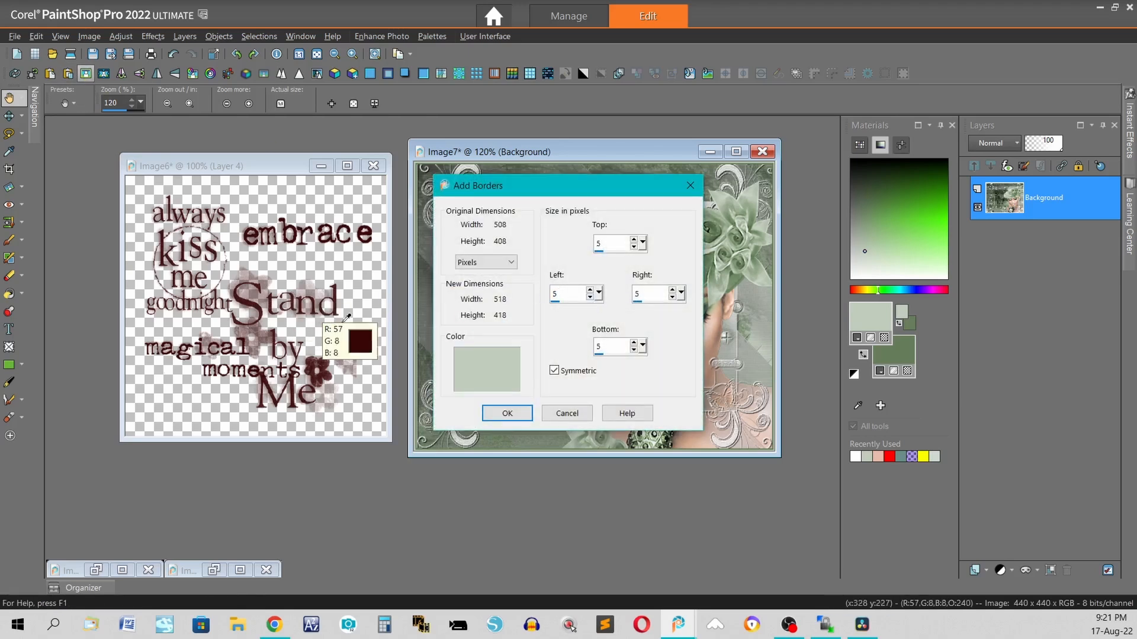
right_click(487, 370)
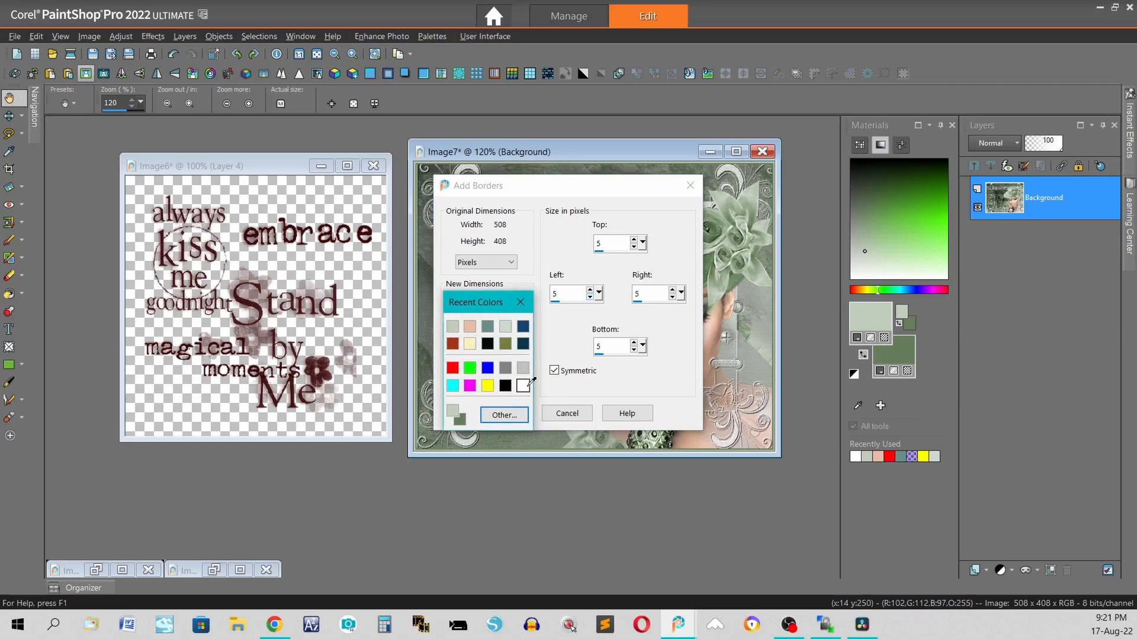
click(524, 385)
click(506, 413)
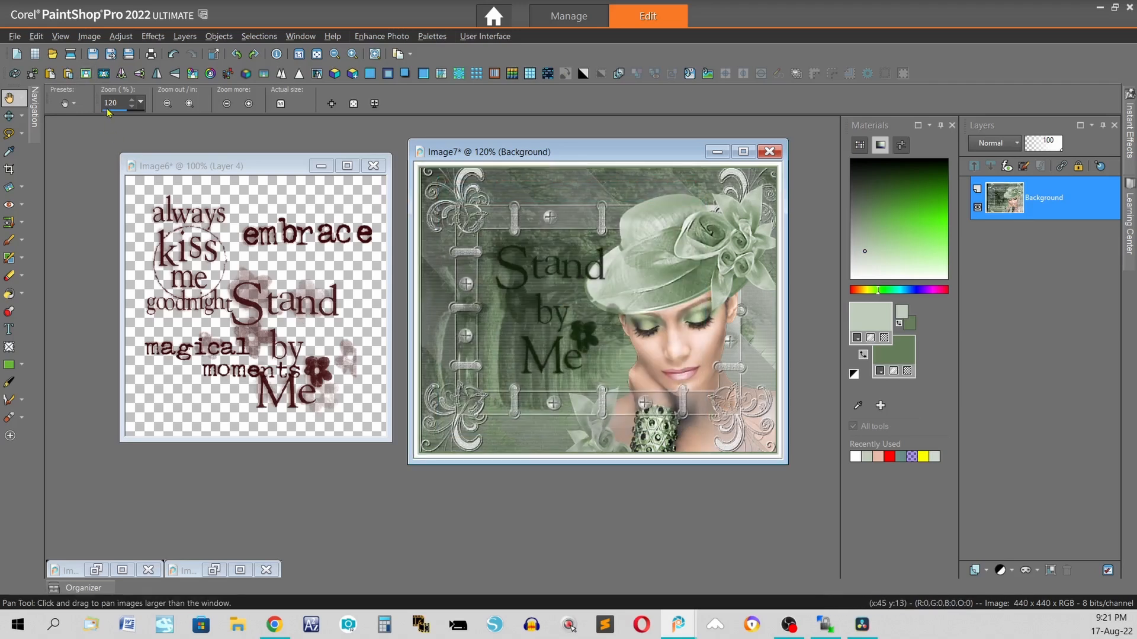
Add a symmetric 2-pixel border in light green outside the white border
click(85, 73)
double_click(556, 293)
text(2)
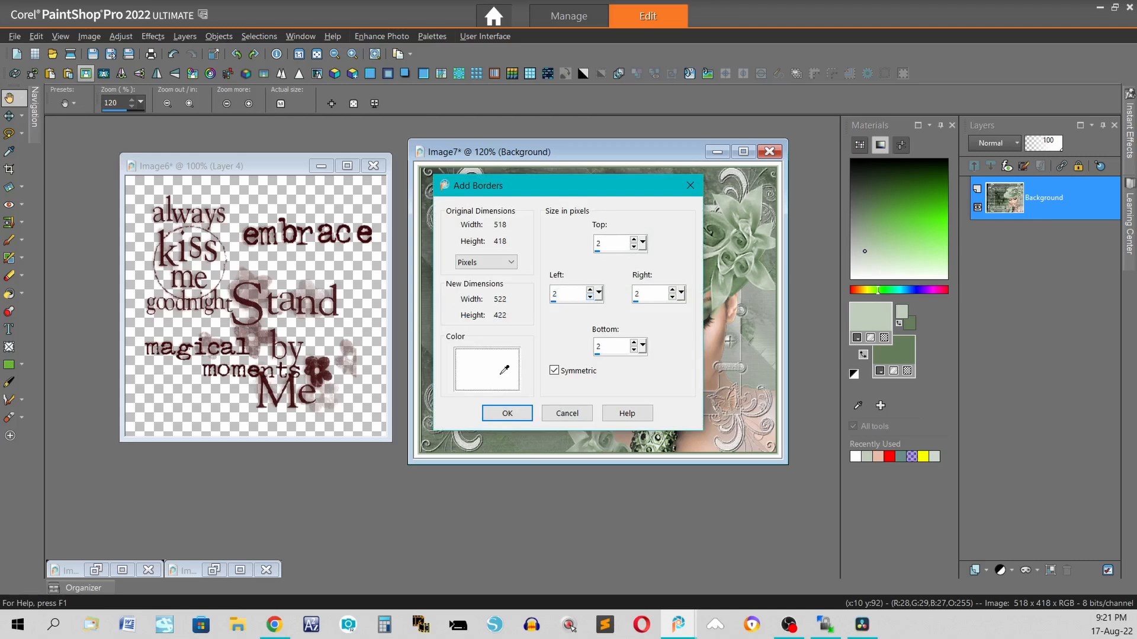
right_click(485, 385)
click(467, 422)
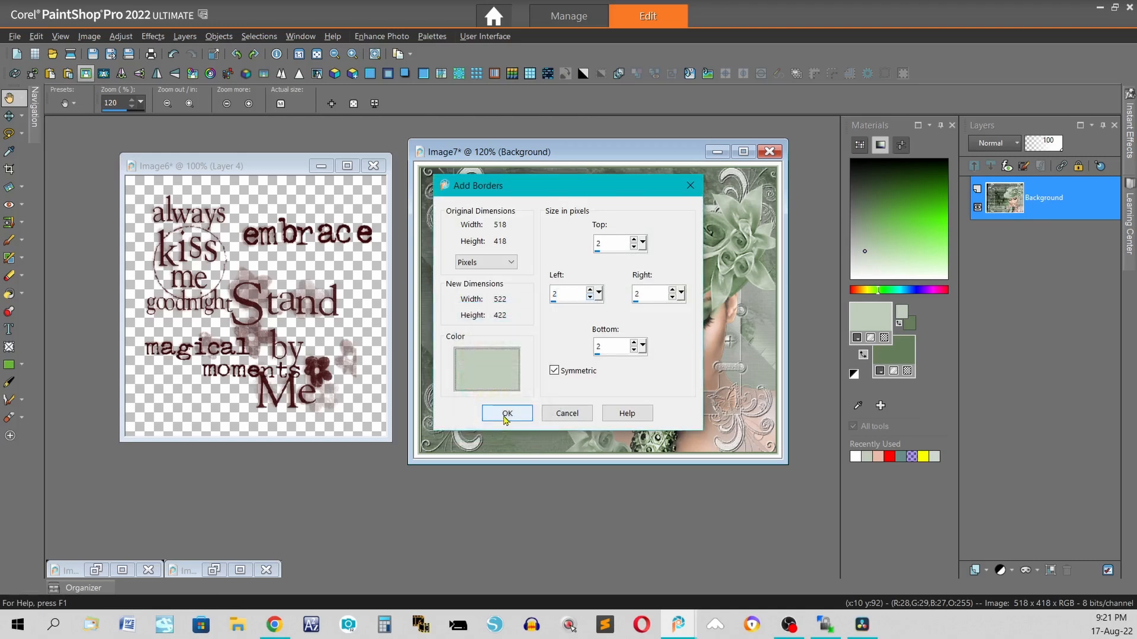
click(508, 413)
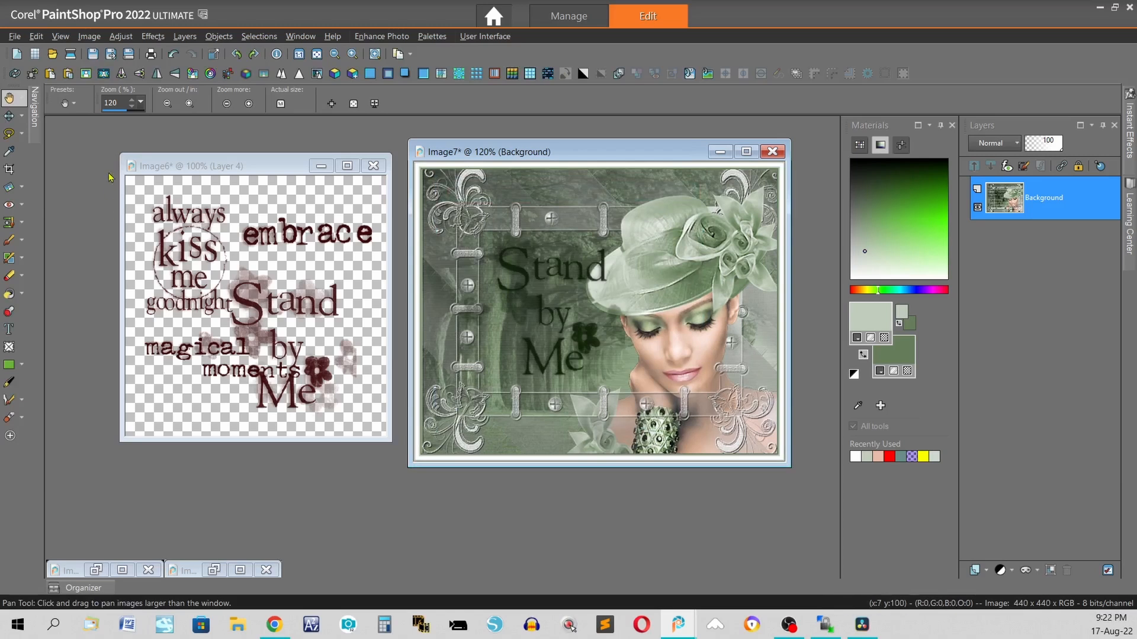
Add an outermost symmetric 2-pixel border in the dark green background colour
click(86, 74)
right_click(487, 379)
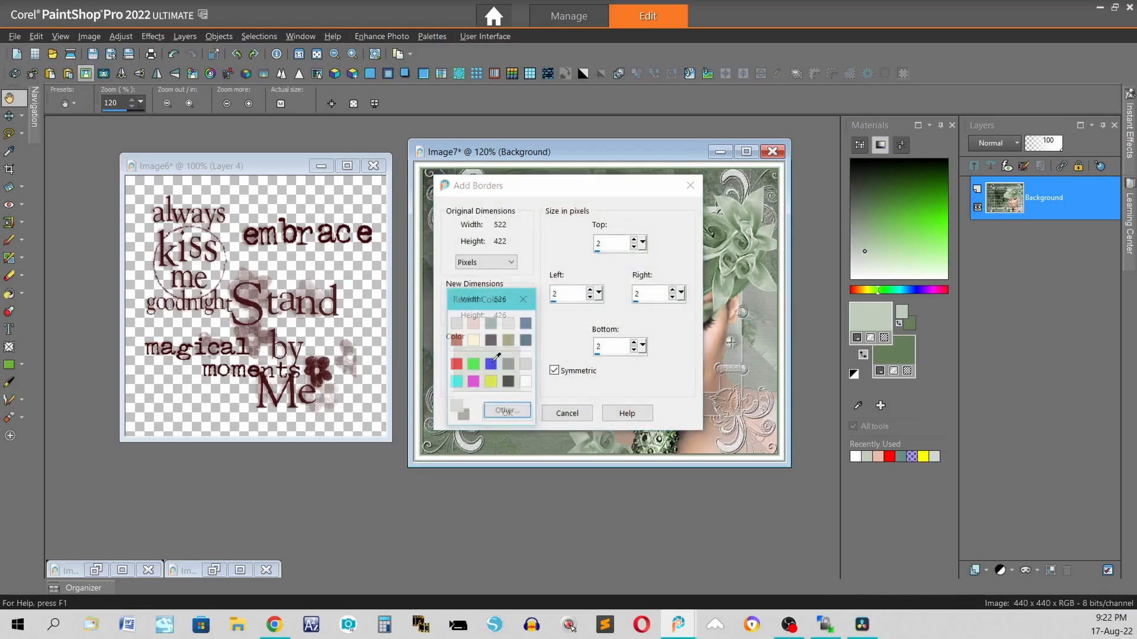
click(467, 417)
click(507, 413)
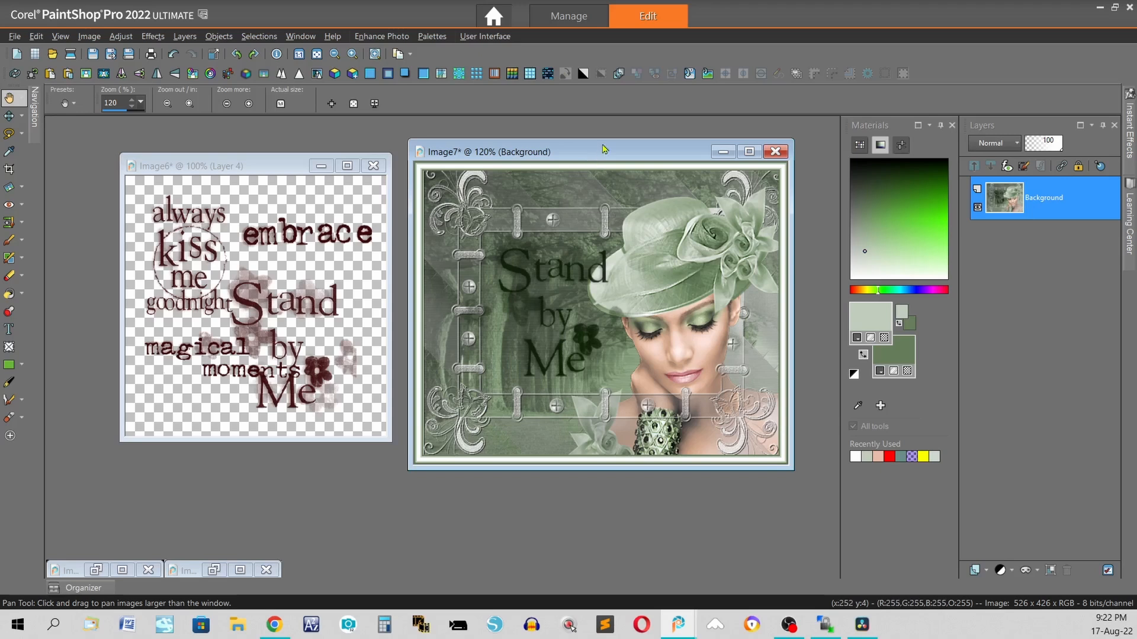
Select the whole image and contract the selection by 13 pixels to exclude the borders
click(796, 73)
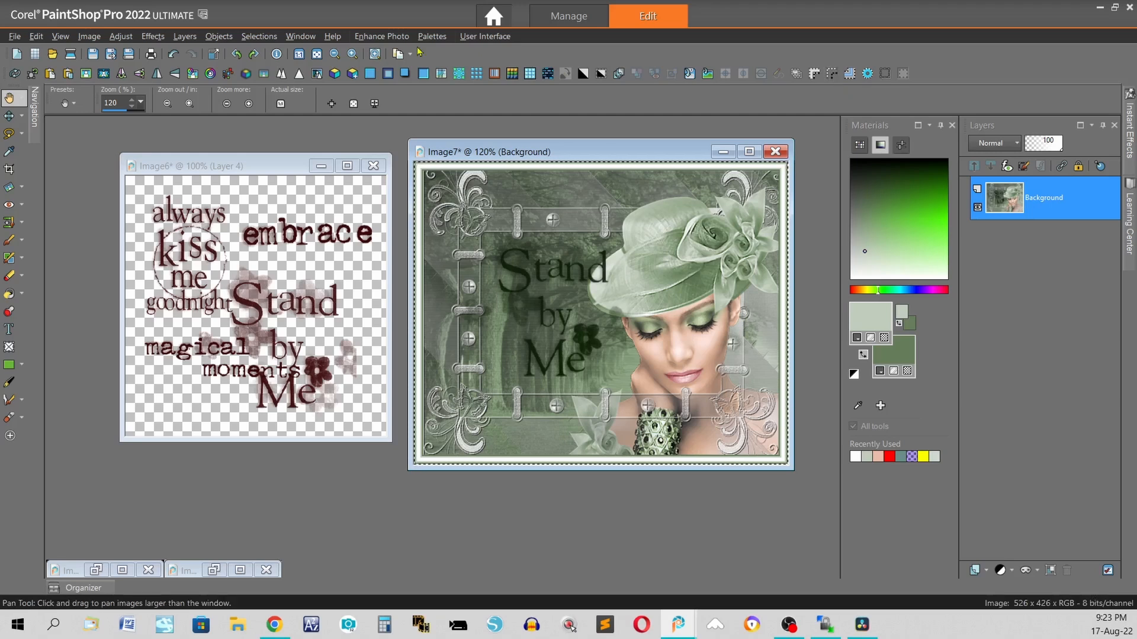
click(251, 39)
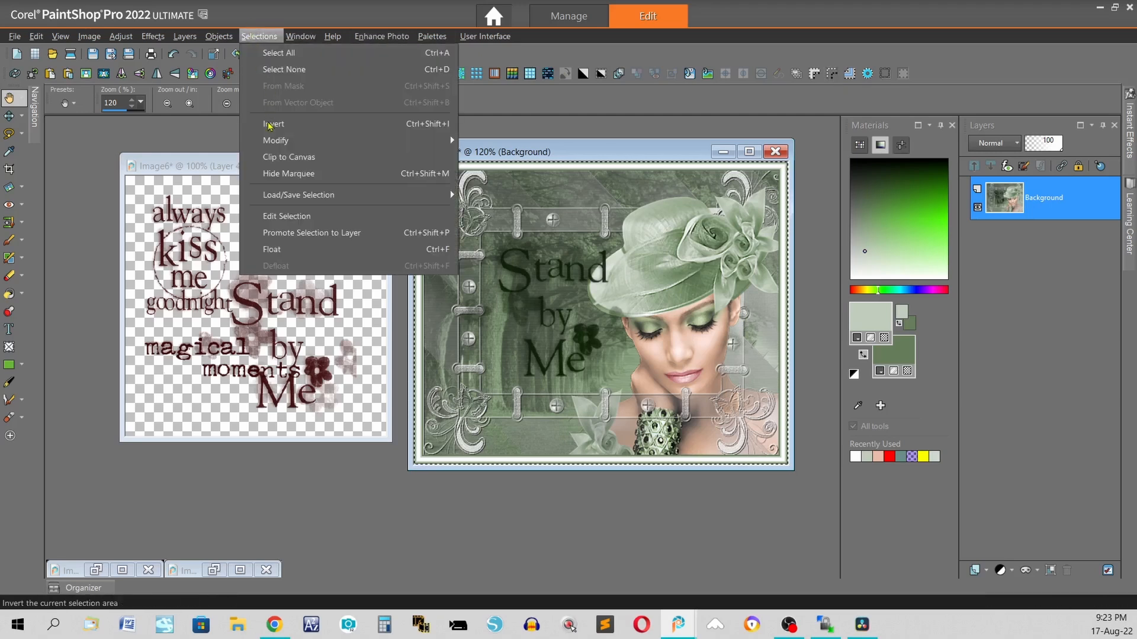
mouse_move(419, 142)
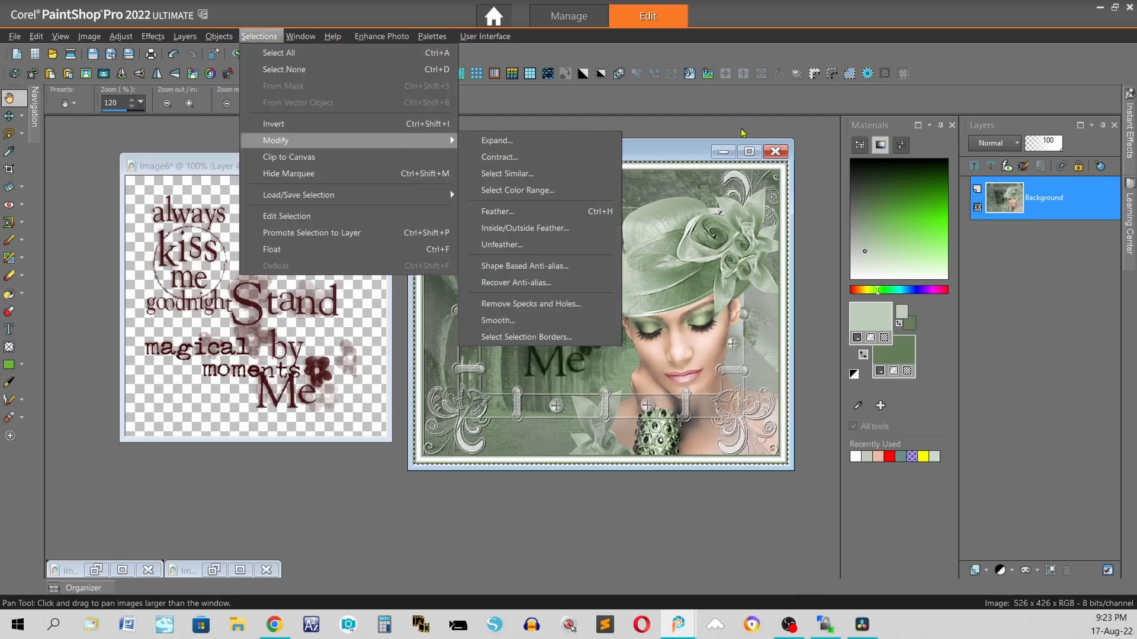
click(832, 73)
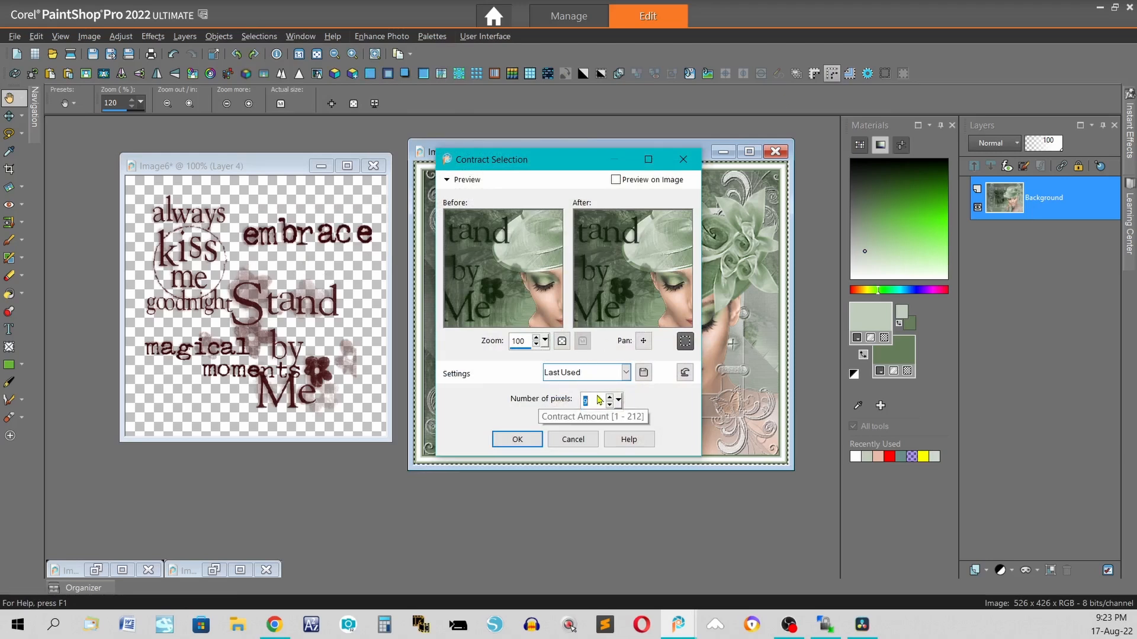
text(13)
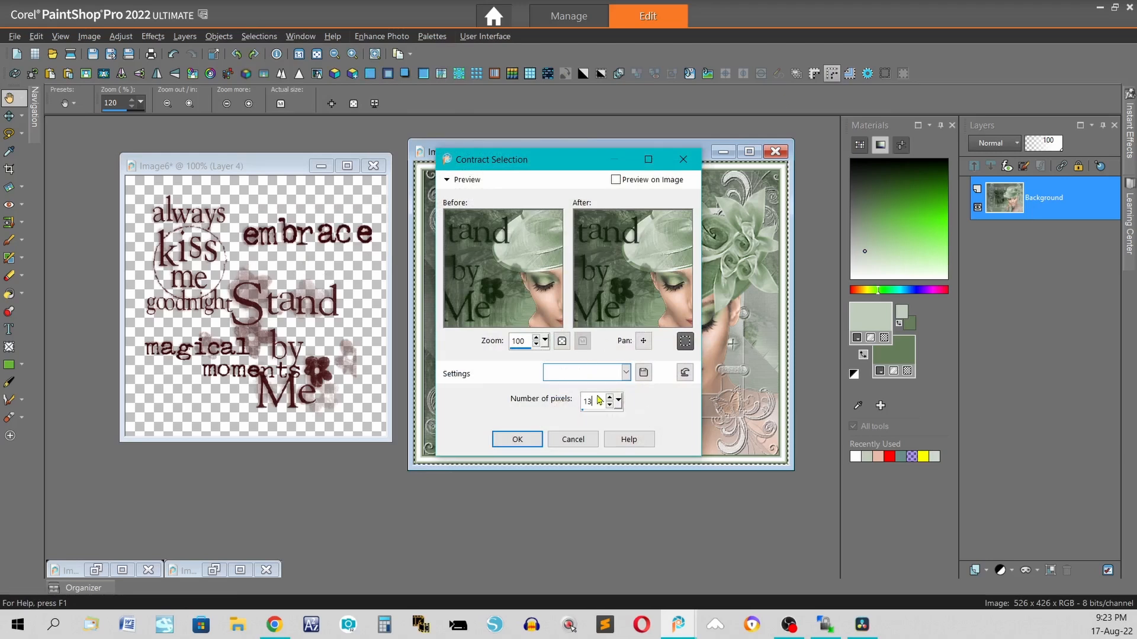
click(524, 438)
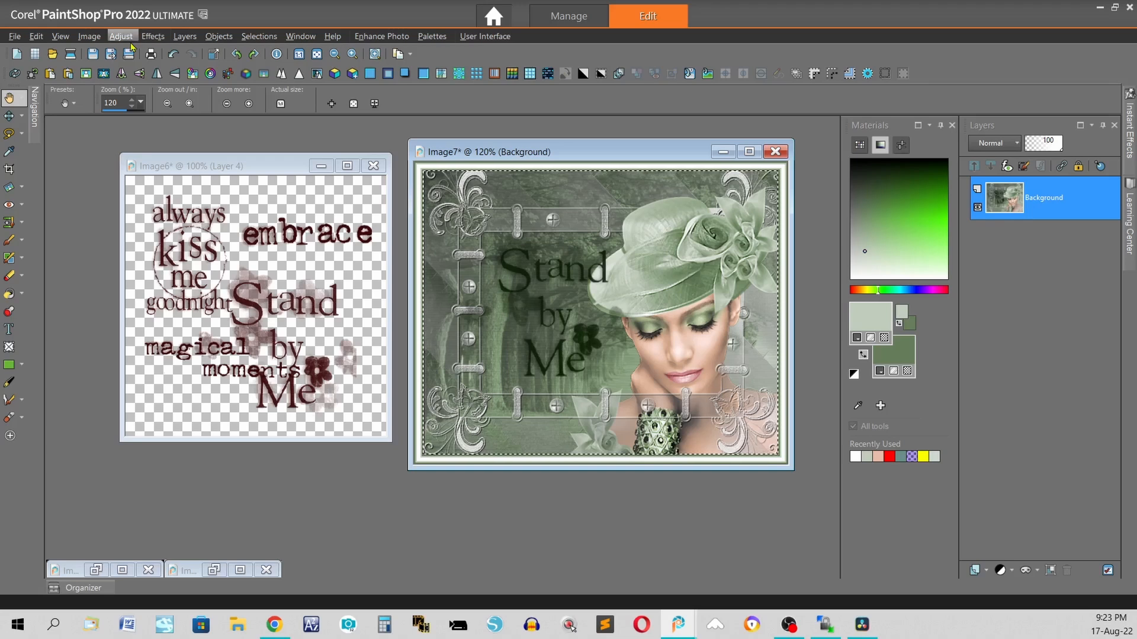
Apply a black Cutout effect inside the selection with vertical and horizontal offsets of 5, opacity 50 and blur 15
click(153, 37)
mouse_move(187, 97)
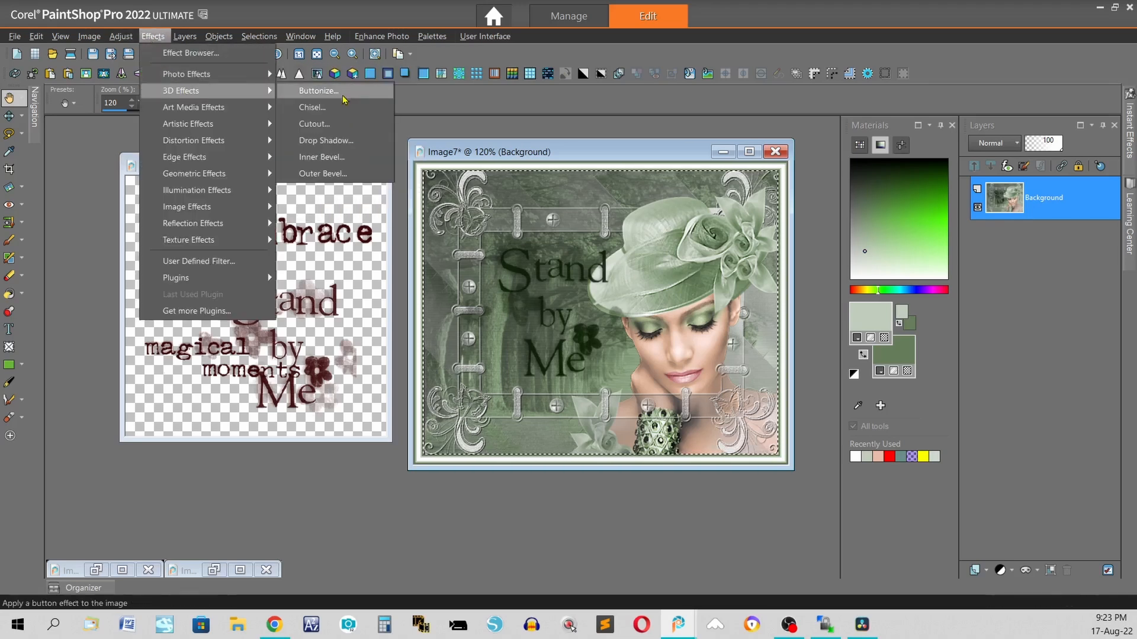
click(340, 132)
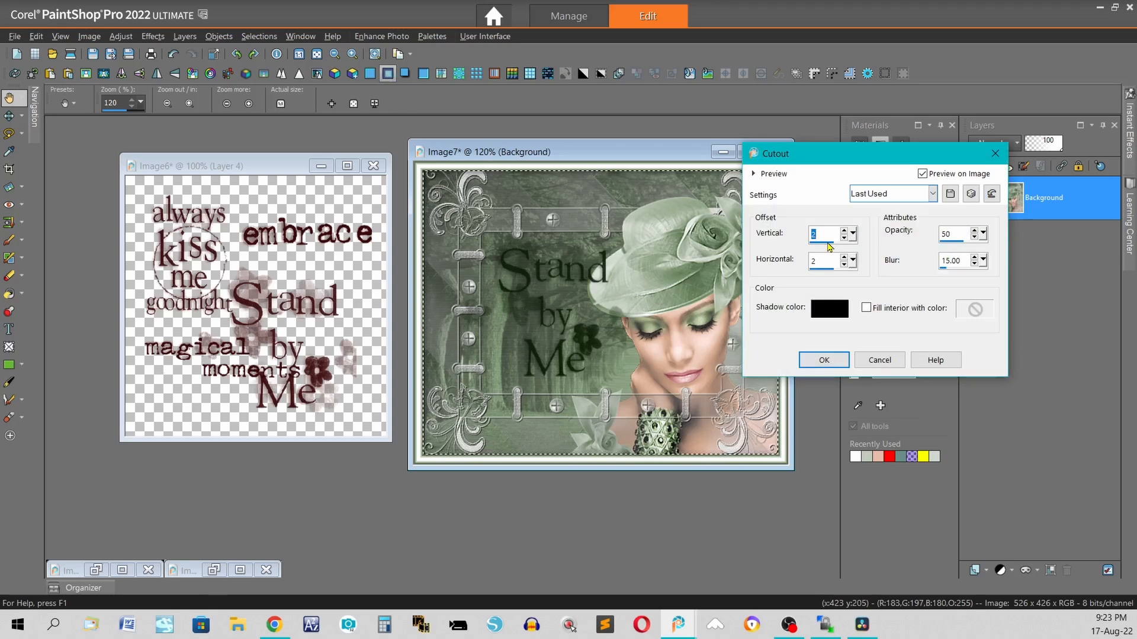
text(5)
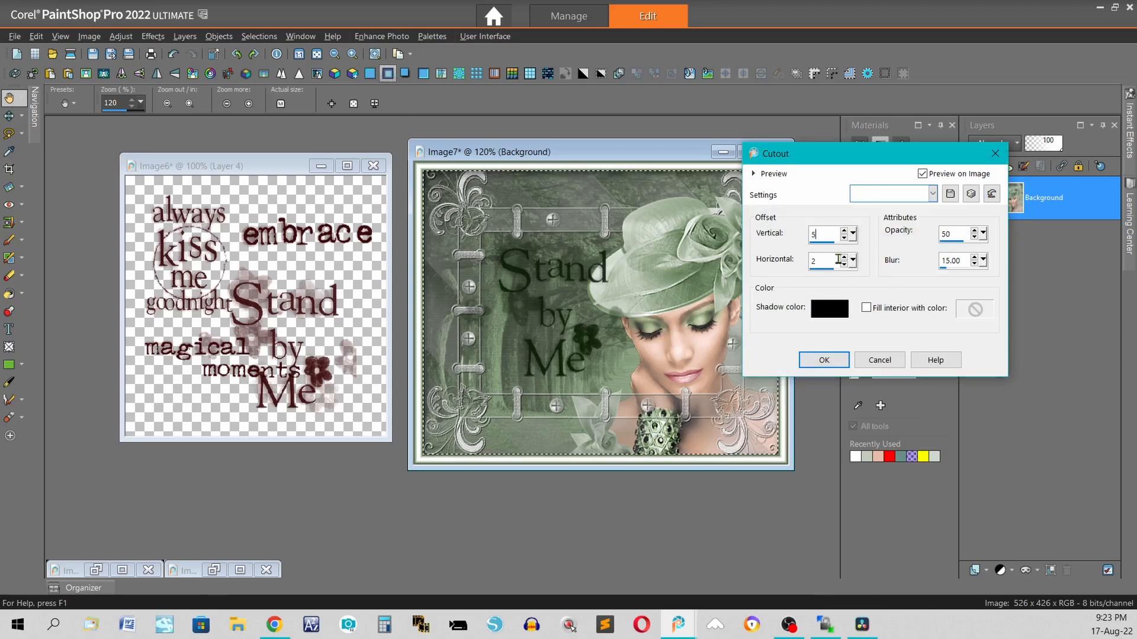
key(Tab)
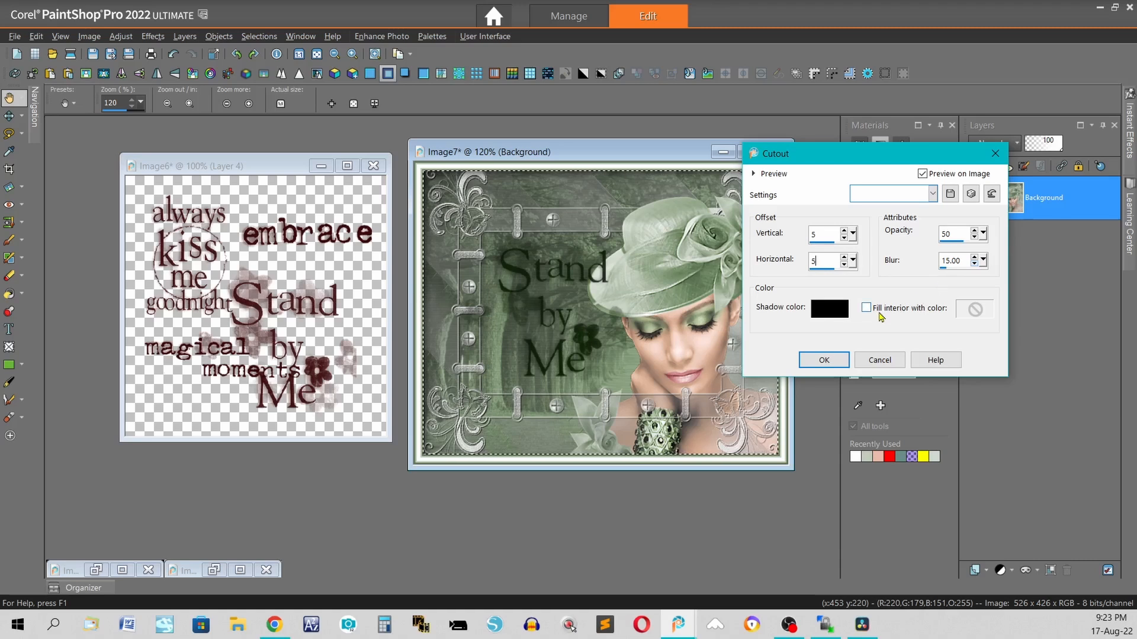
click(824, 361)
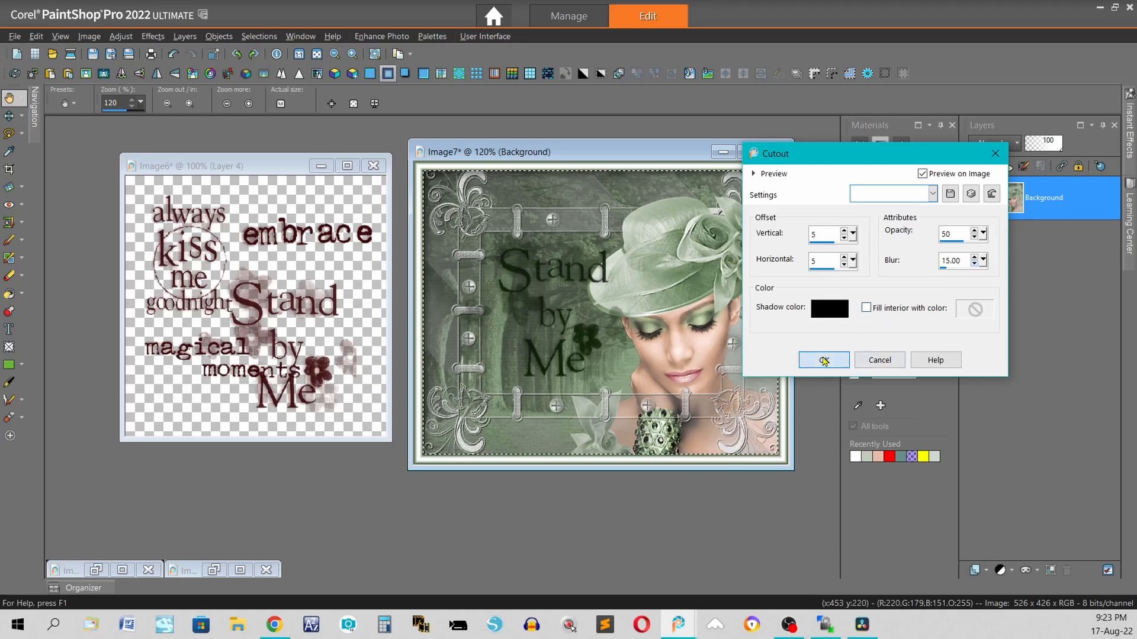
Apply a second black Cutout effect to the same selection with vertical offset -5, opacity 50 and blur 15
click(388, 76)
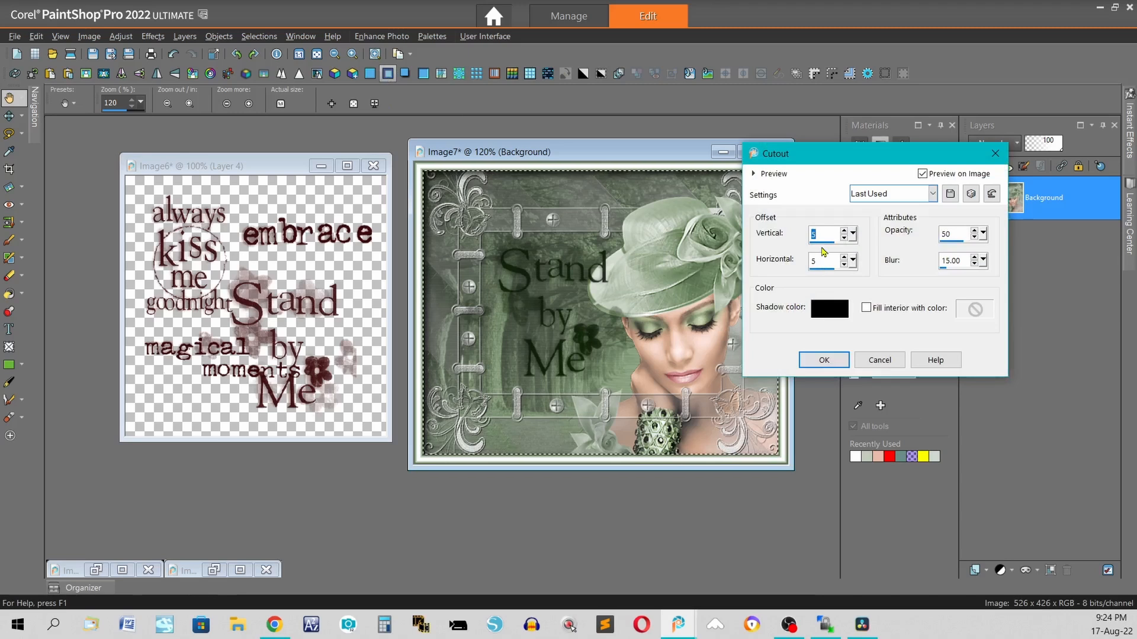
click(812, 234)
text(-)
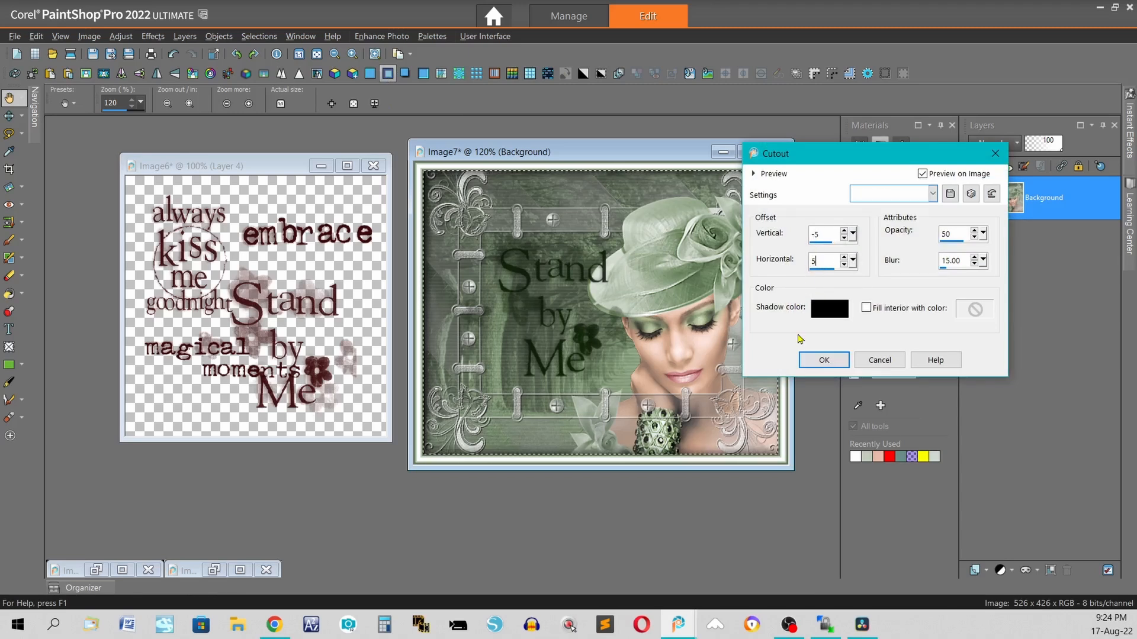
click(814, 358)
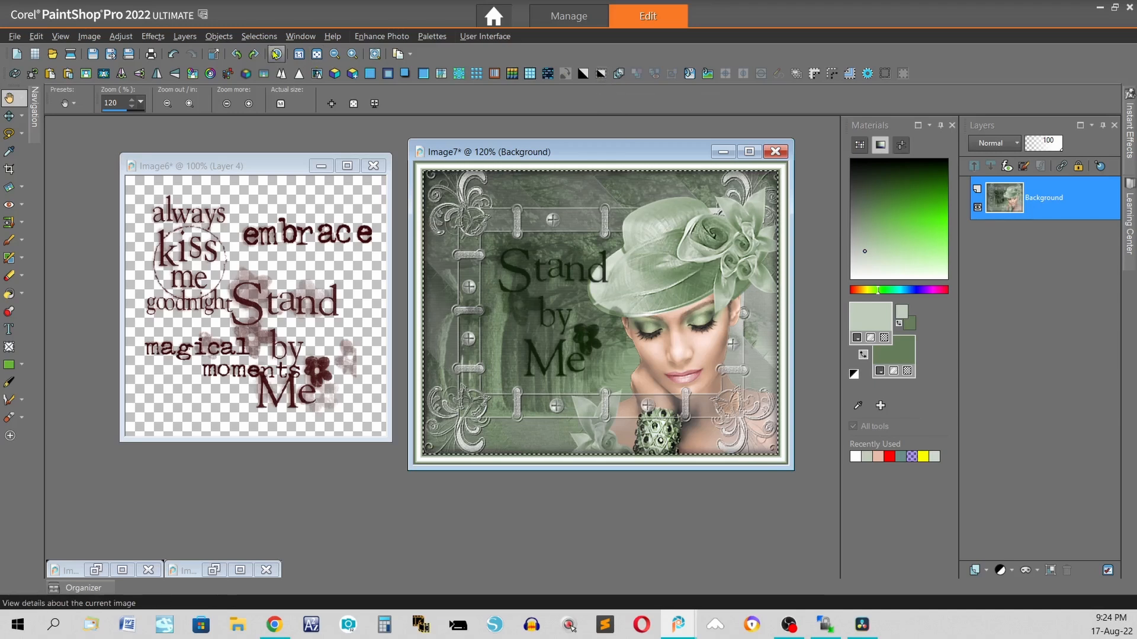
Invert the selection and apply Inner Bevel 6 to the borders: width 3, smoothness 5, depth 4, ambience 8, shininess 40, angle 315, intensity 30, elevation 50
click(259, 36)
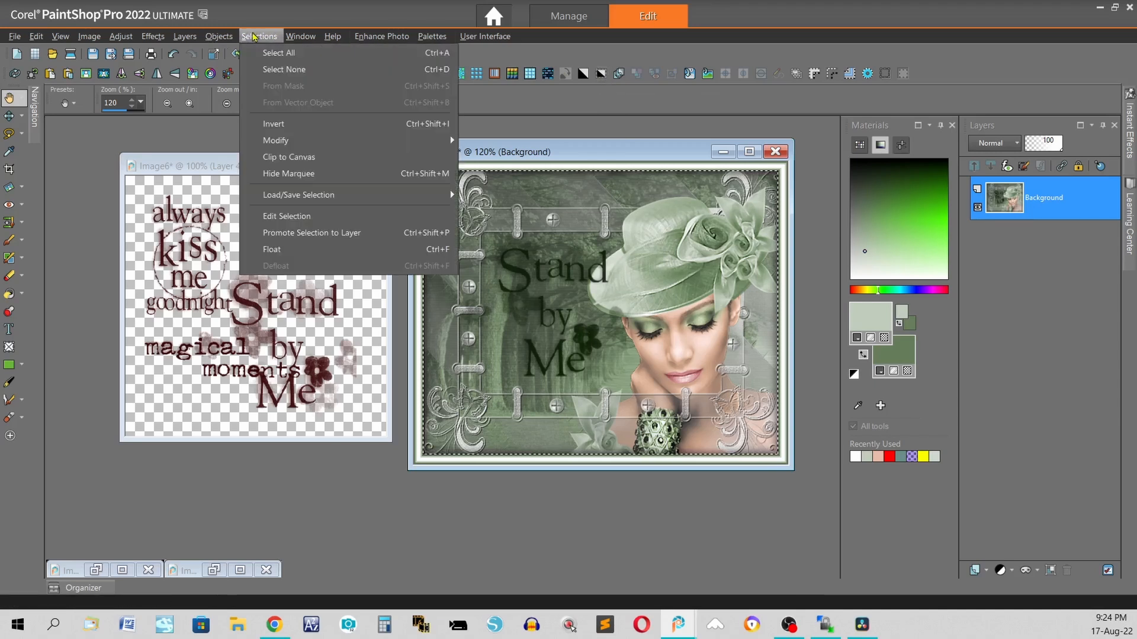
click(284, 125)
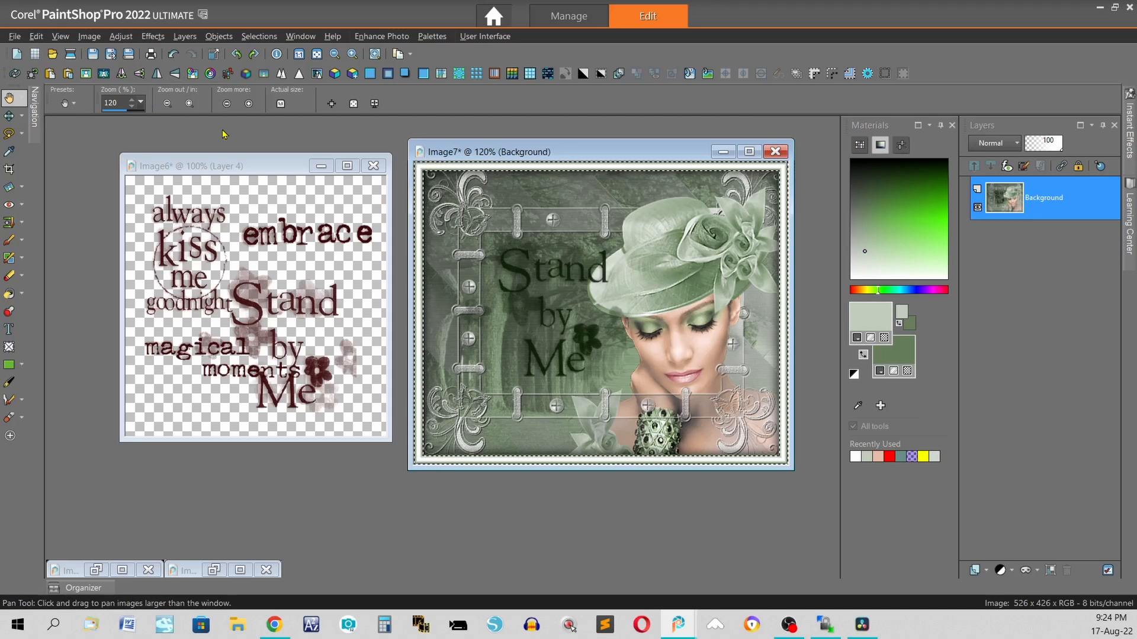
click(153, 37)
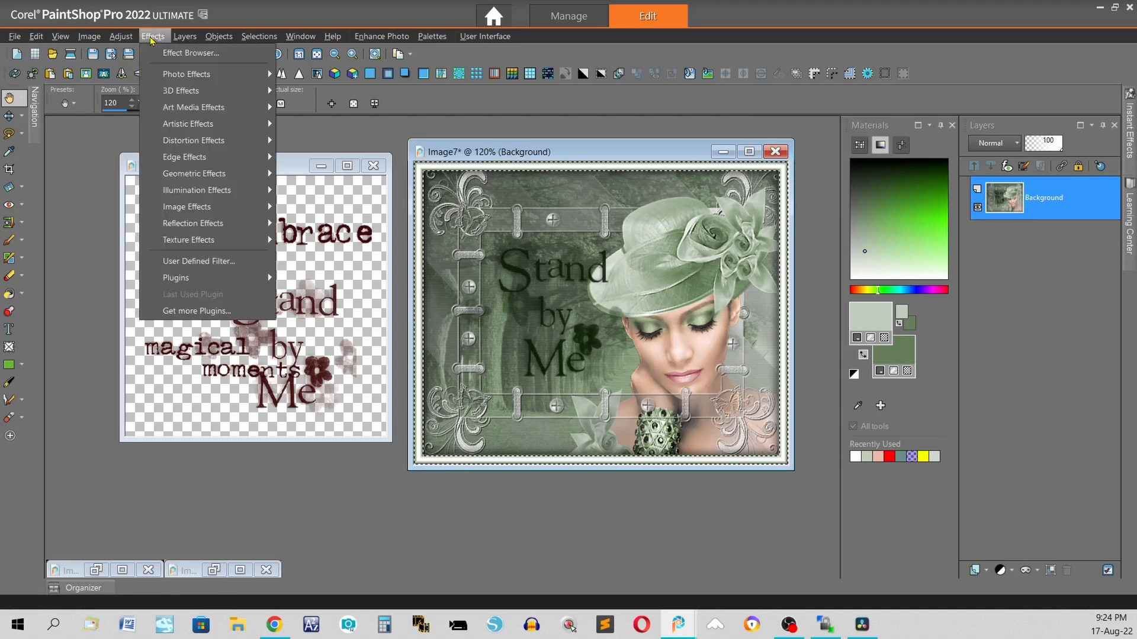
mouse_move(189, 91)
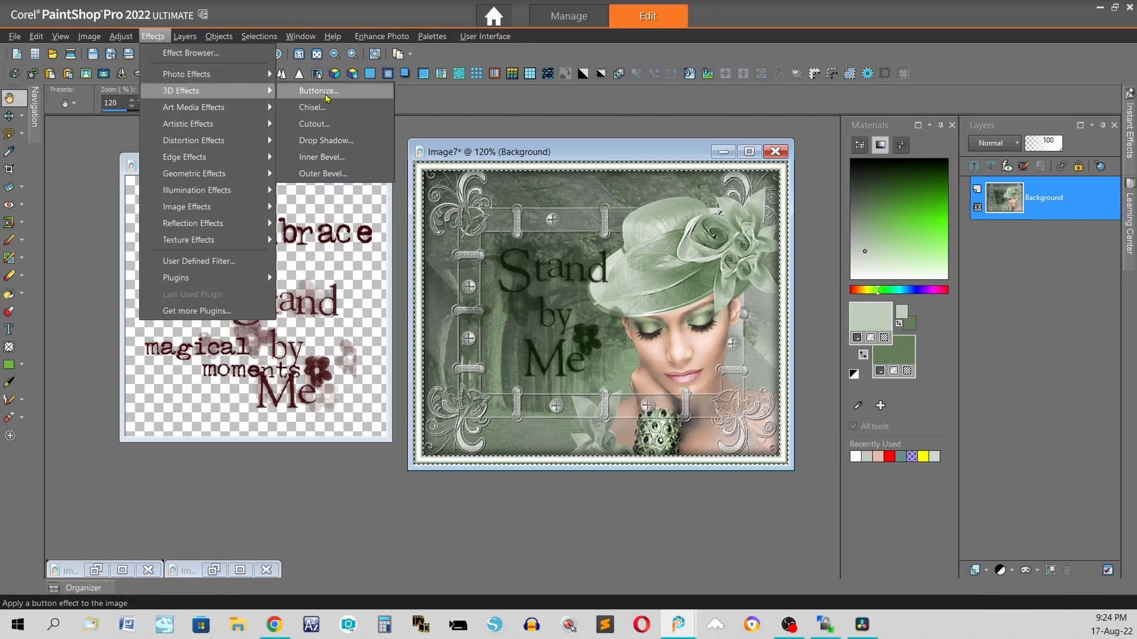
click(330, 161)
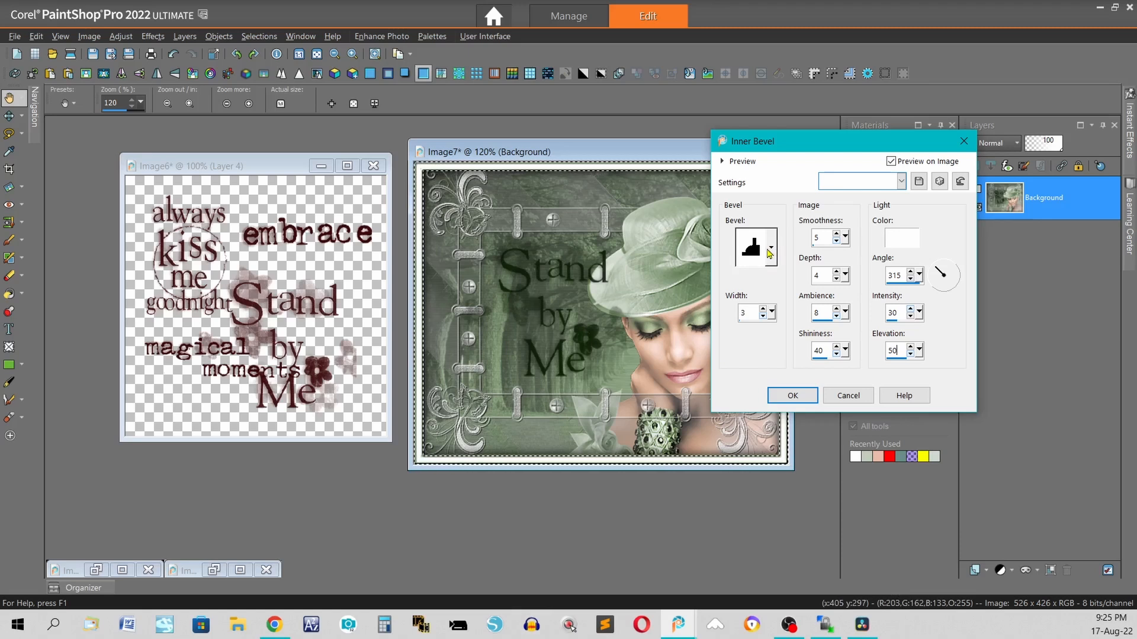
click(770, 251)
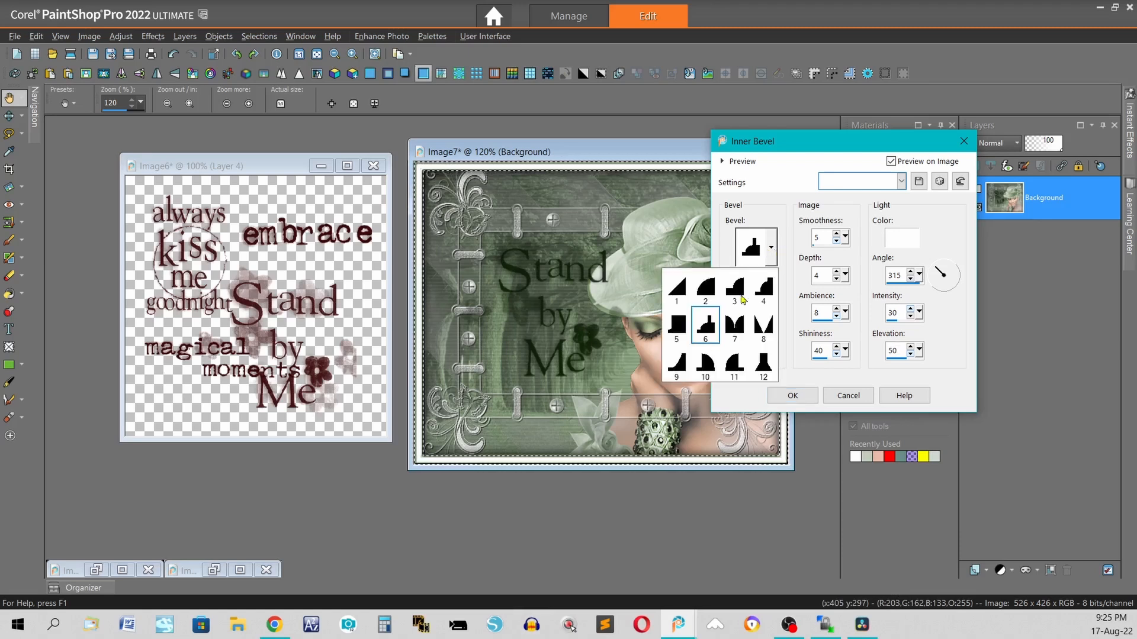
click(774, 254)
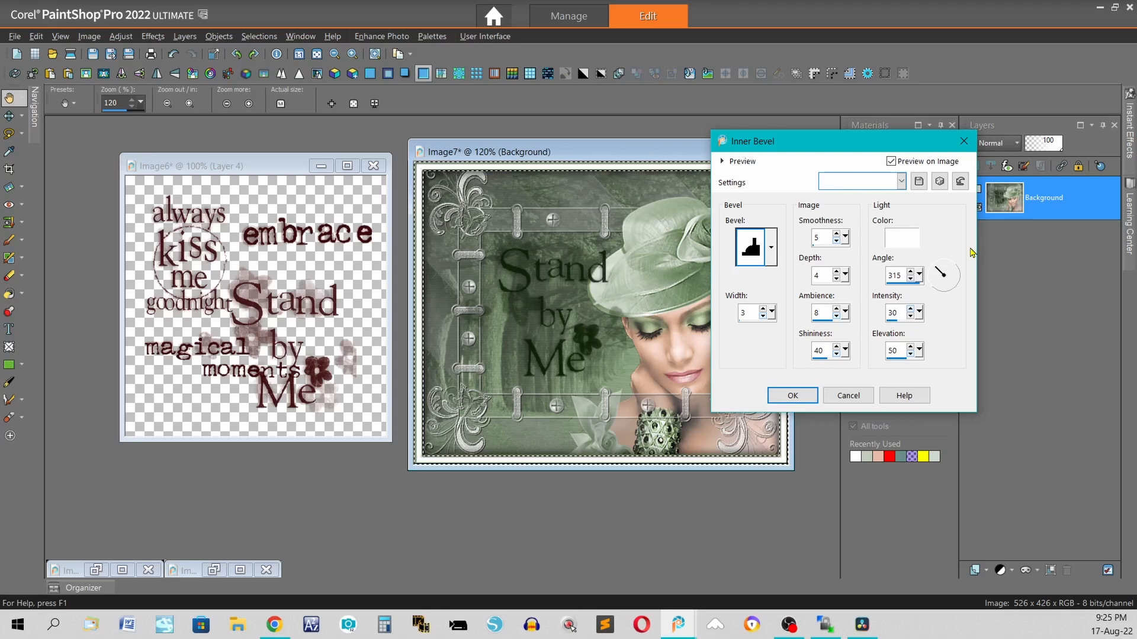
click(792, 396)
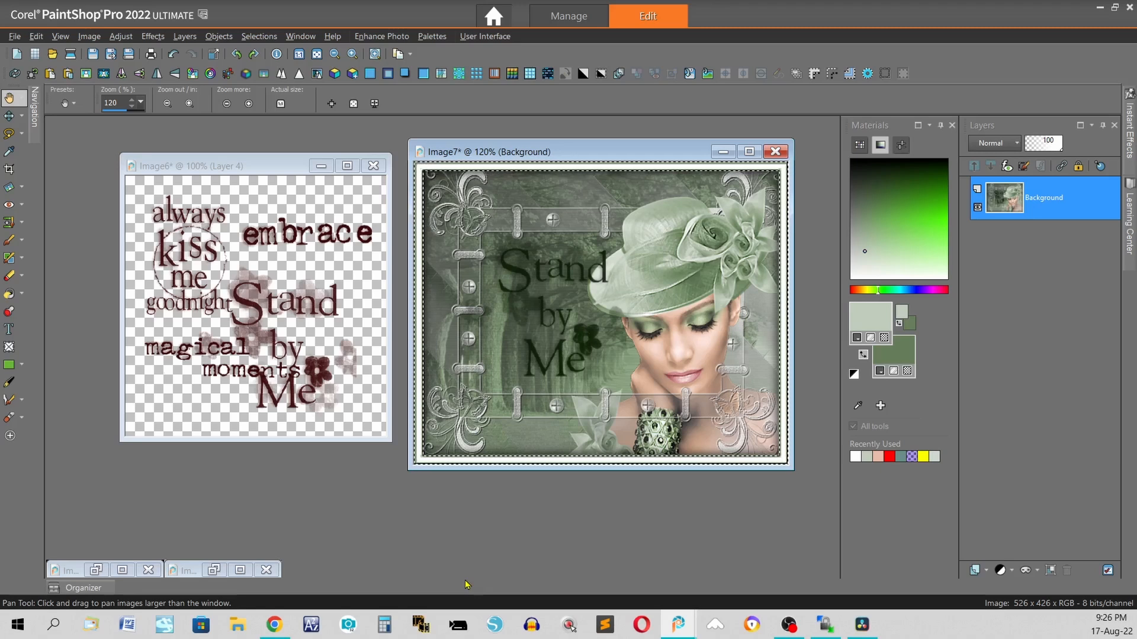
Clear the selection and stamp the signature Picture Tube at scale 50 on a new raster layer beside the word "Me"
key(m)
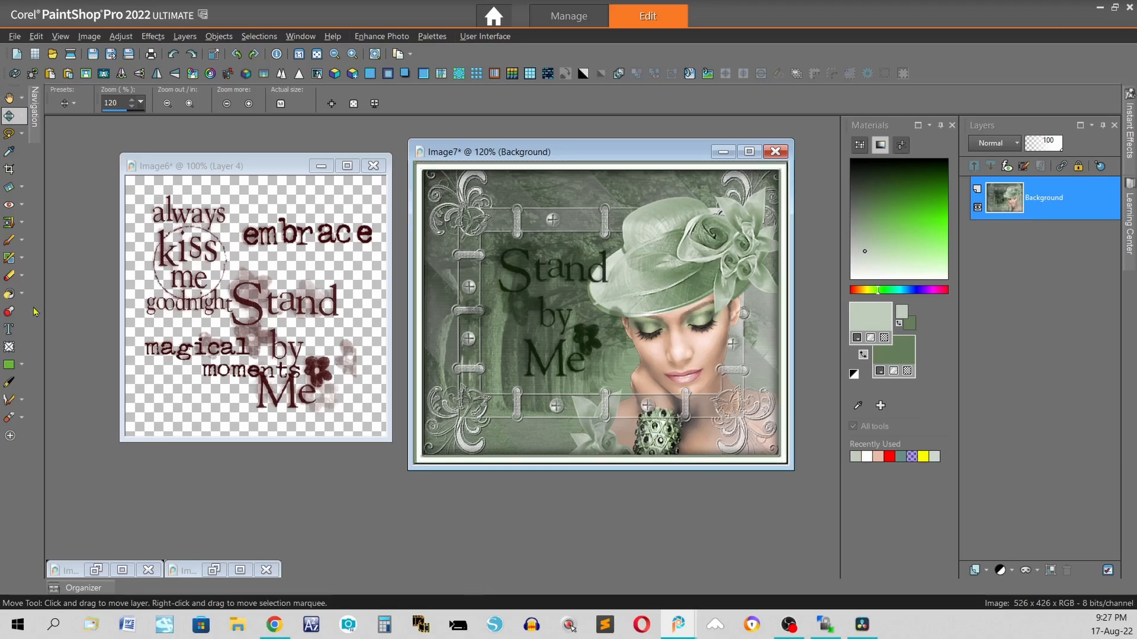
click(9, 311)
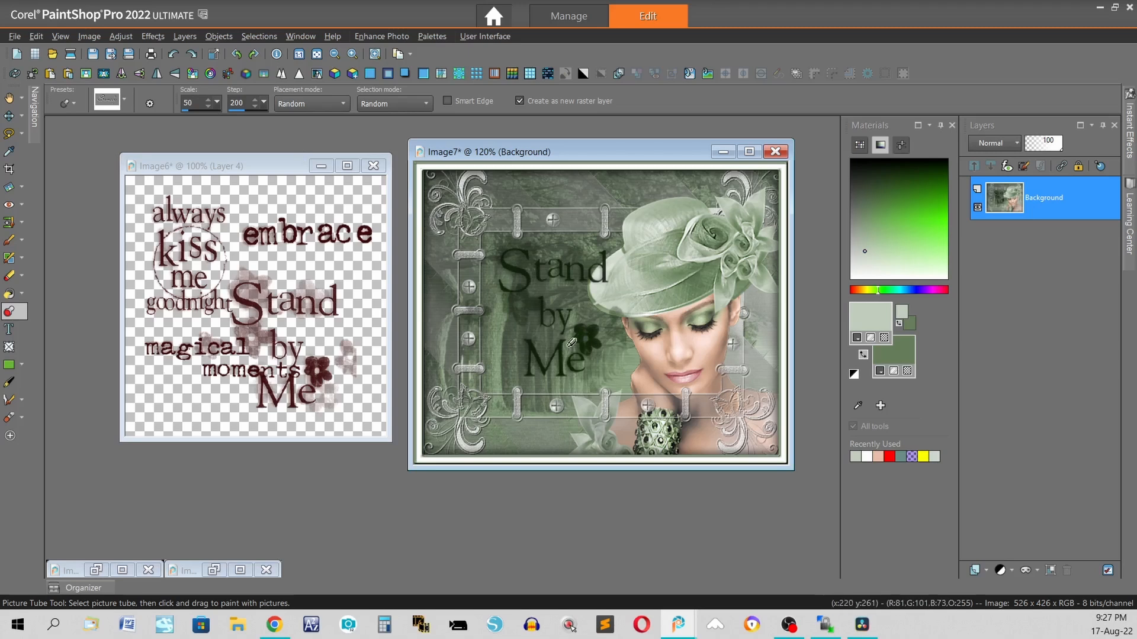
click(606, 373)
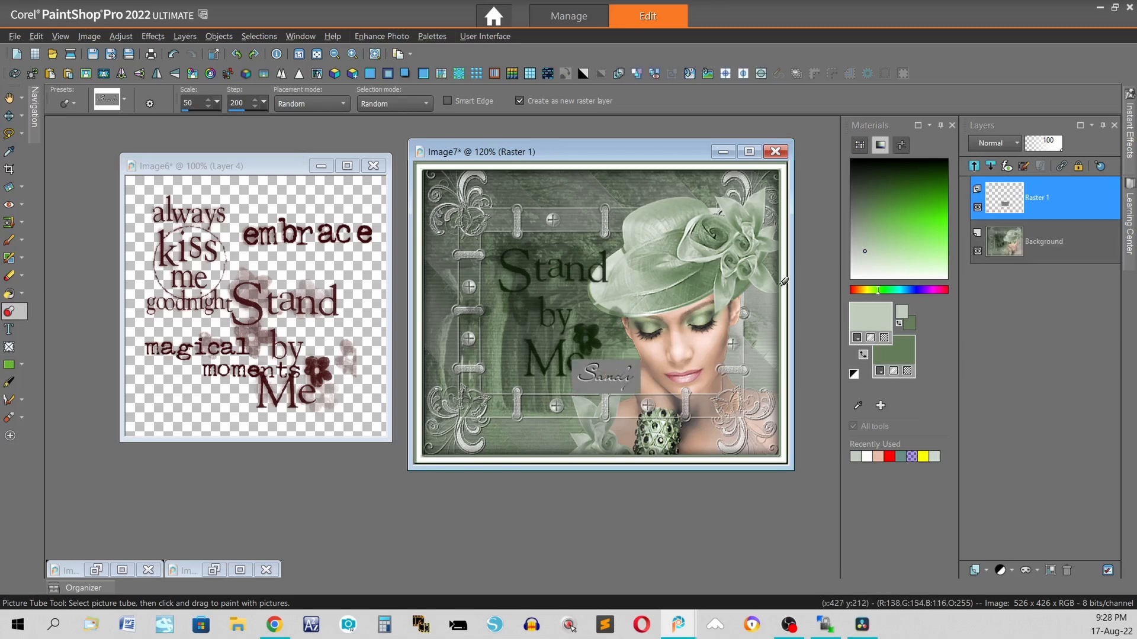
Set the signature layer's blend mode to Hard Light and its opacity to 51
click(1018, 149)
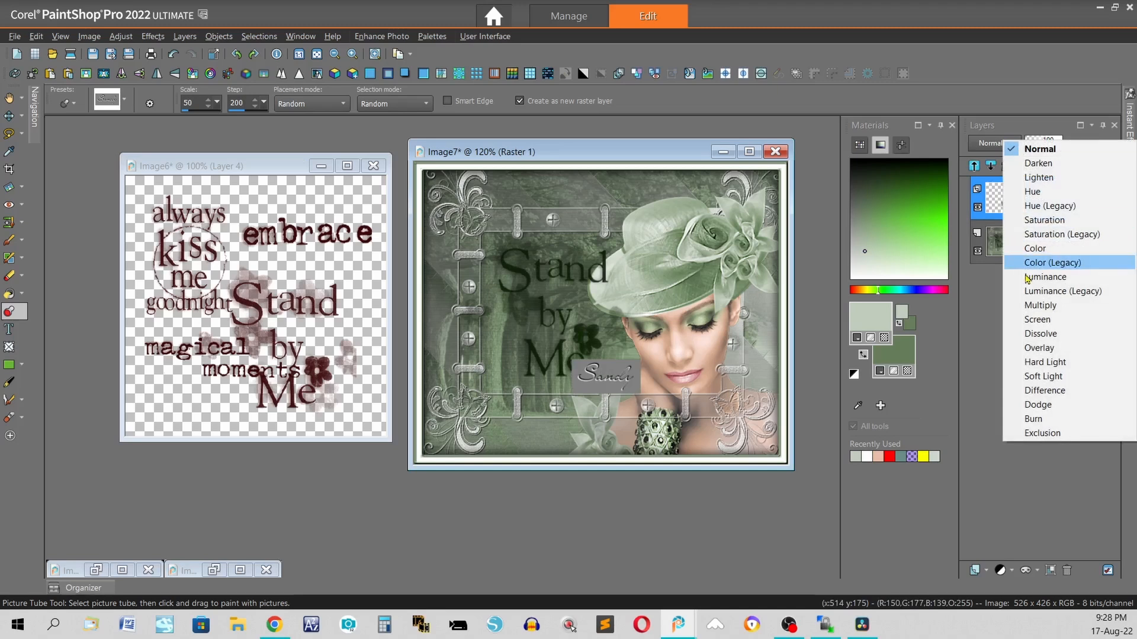
click(1040, 363)
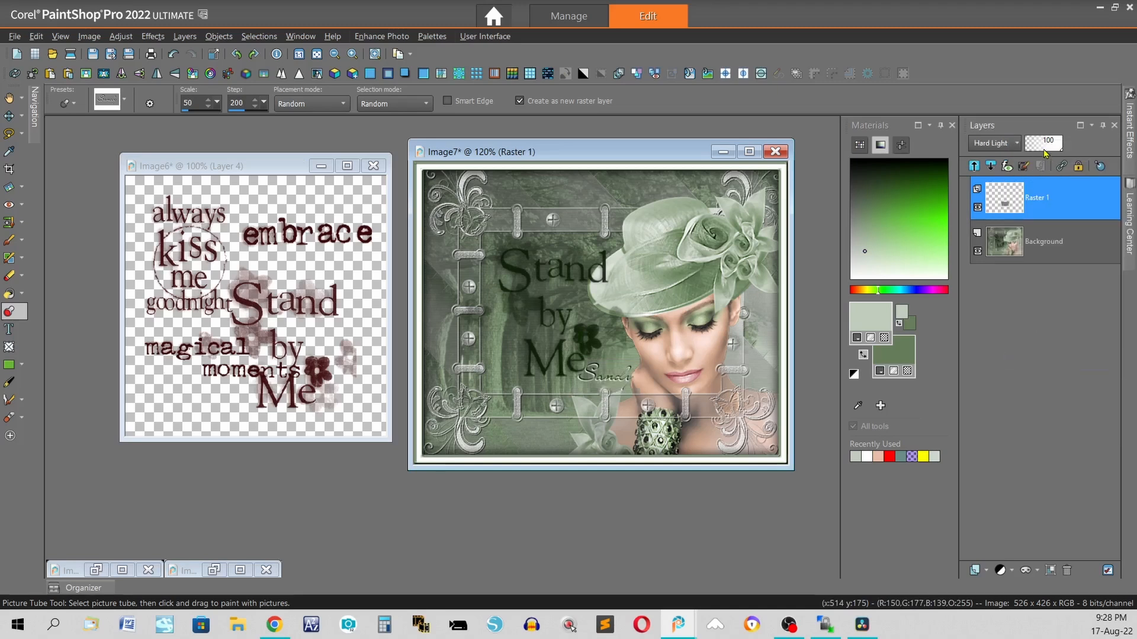
click(1043, 150)
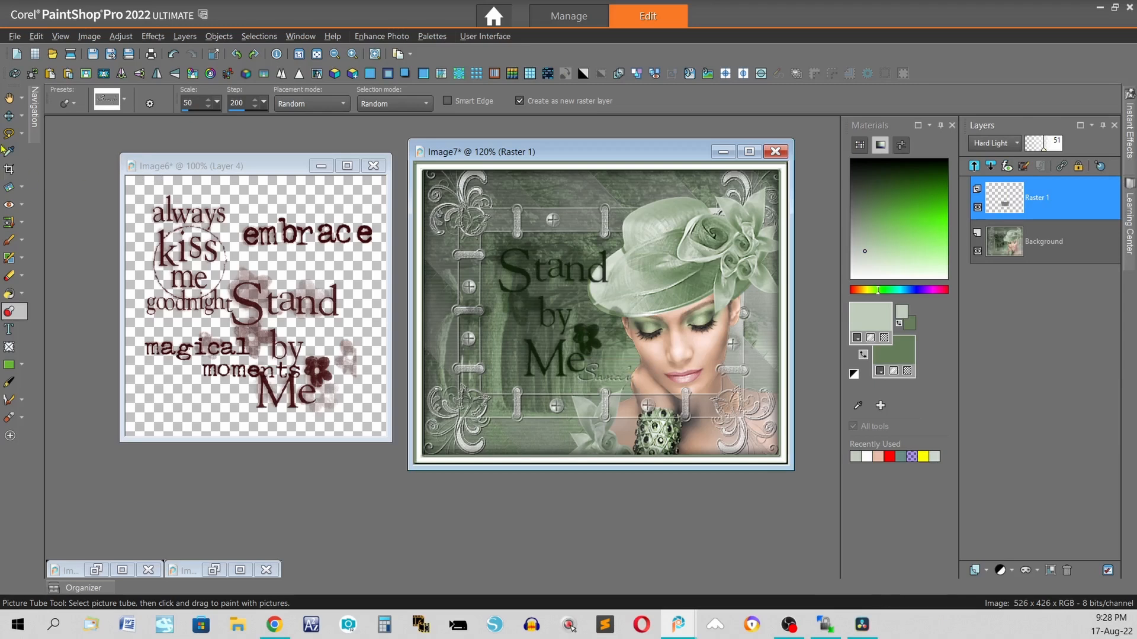
Shift the signature slightly right, just below the flower beside "Me", and merge its layer into the background
click(9, 116)
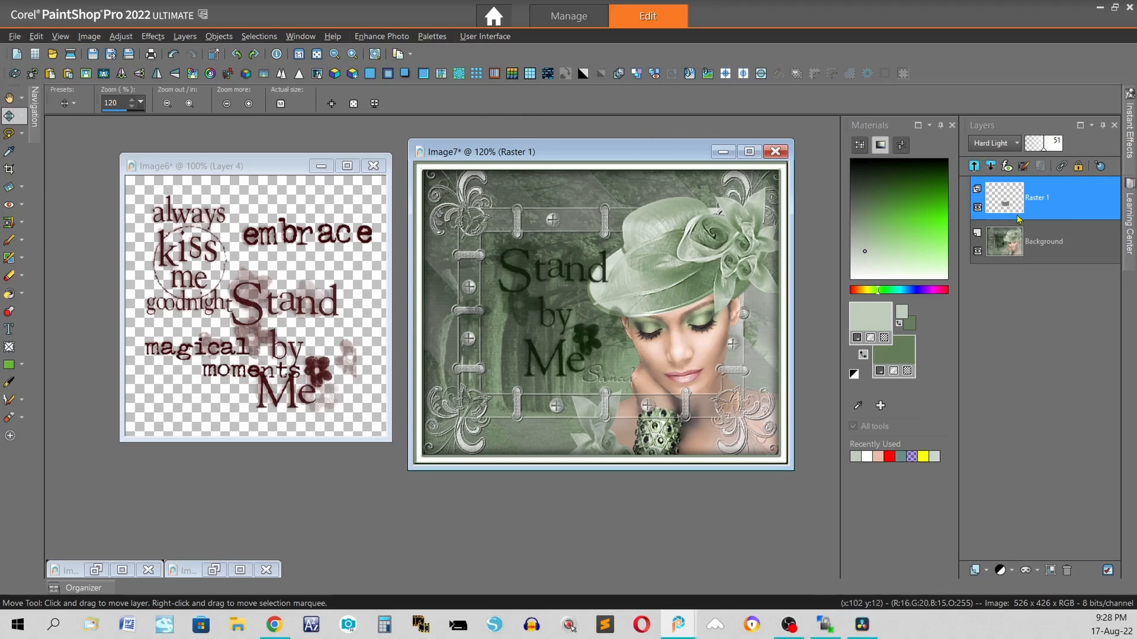
click(636, 73)
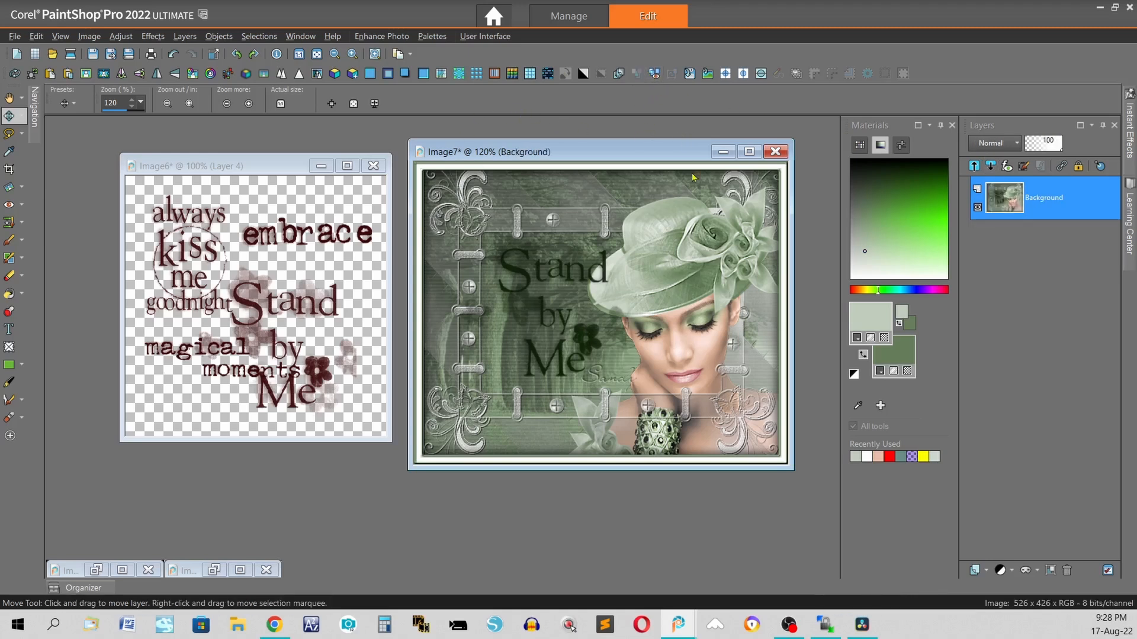